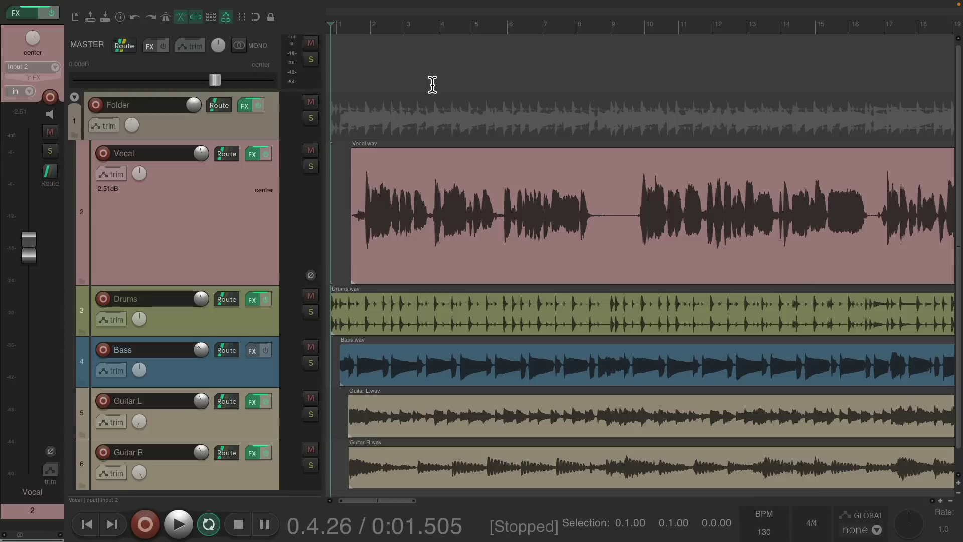
Play the project mix from the start and stop around bar 9
key(space)
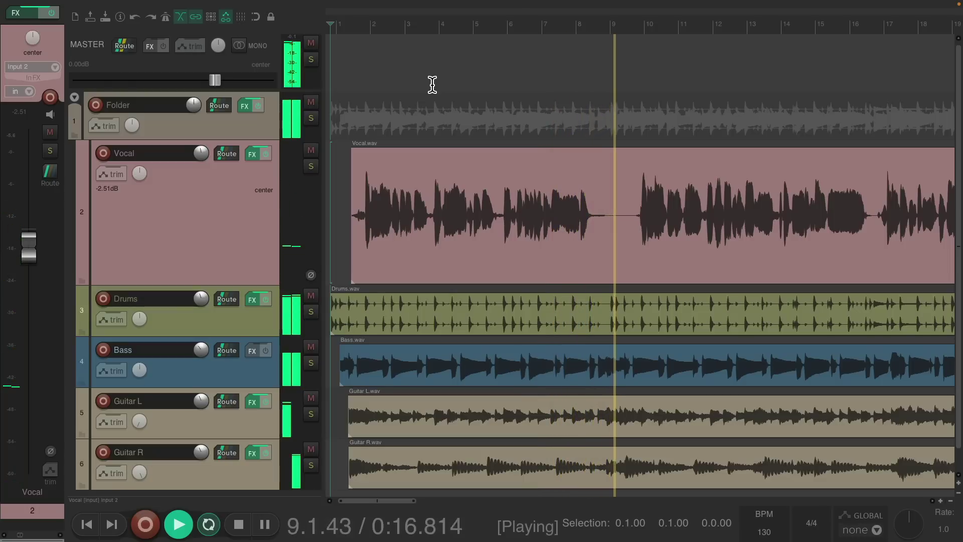
key(space)
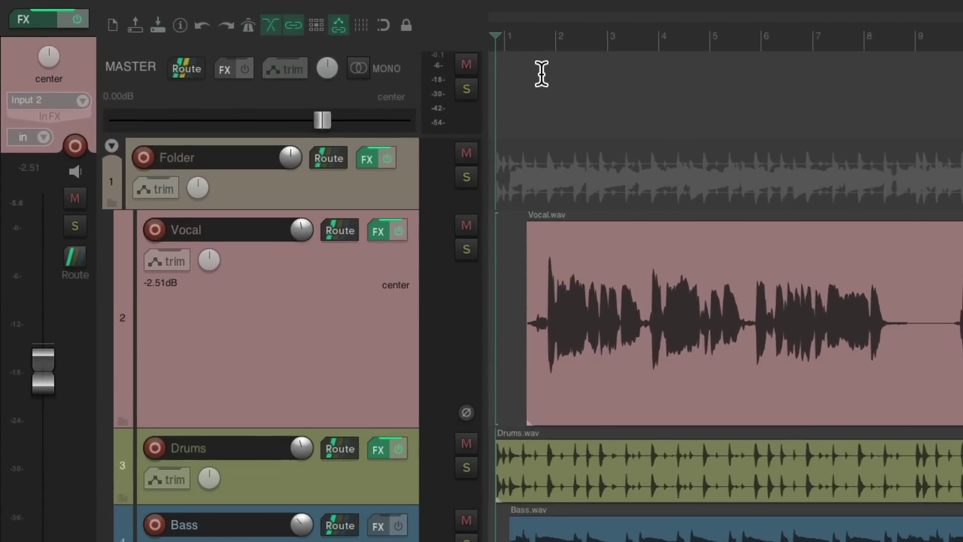
Hide the master track from the track list and show it again
click(172, 8)
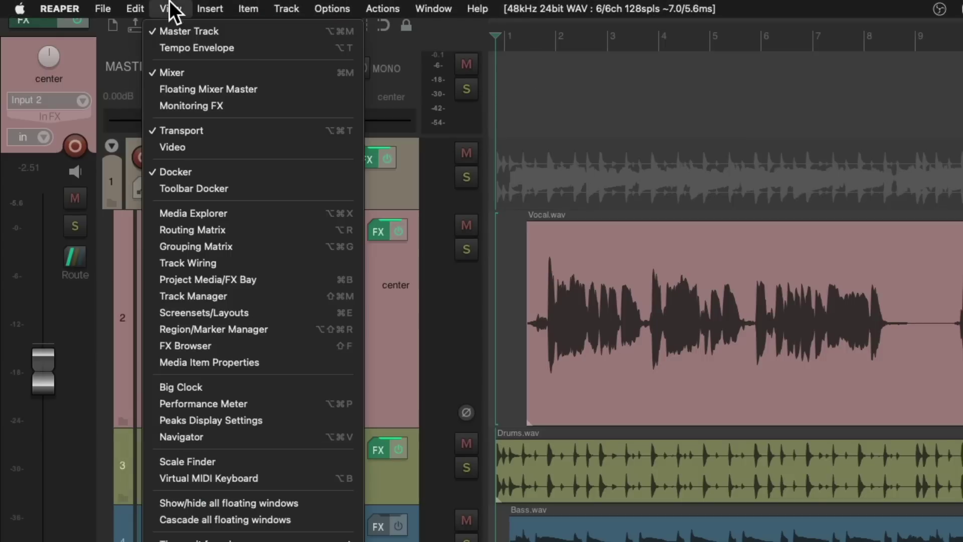
click(152, 32)
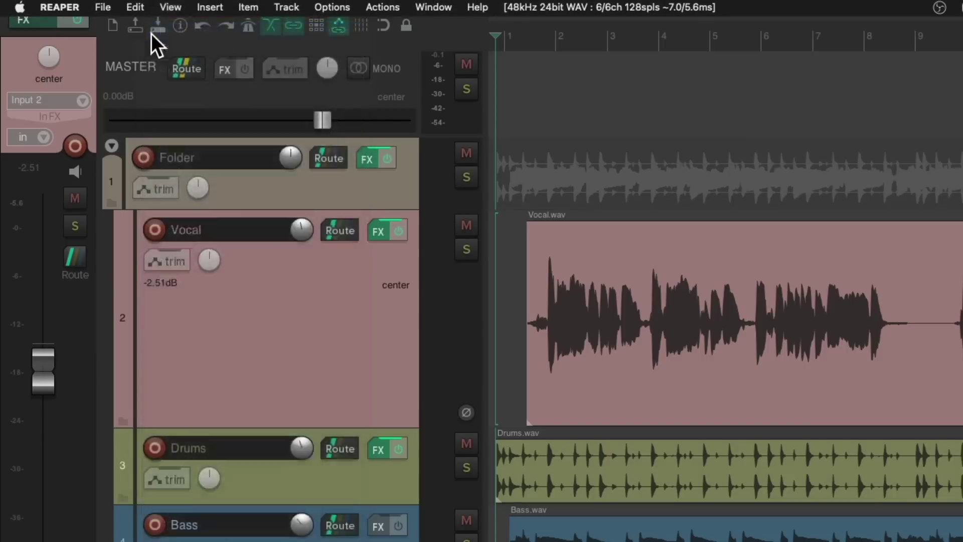
click(168, 2)
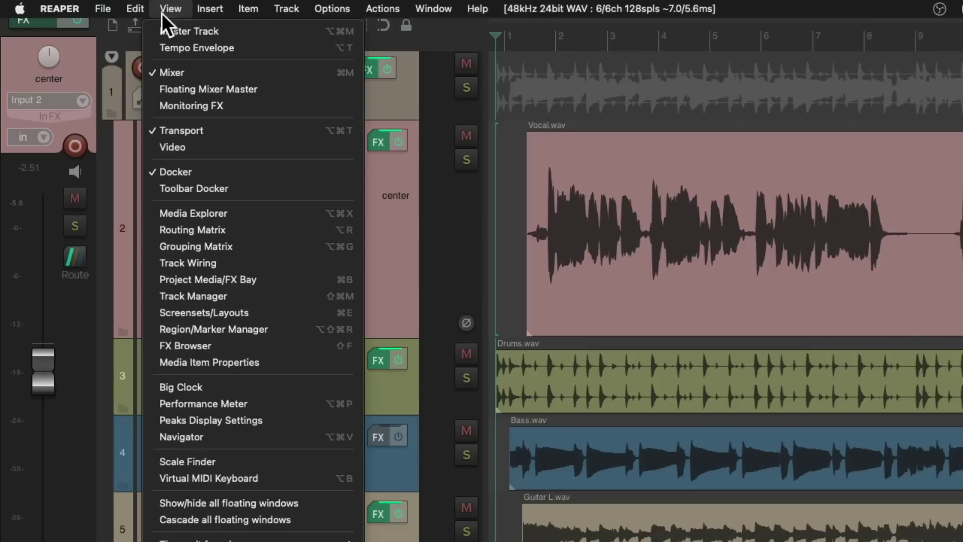
click(152, 31)
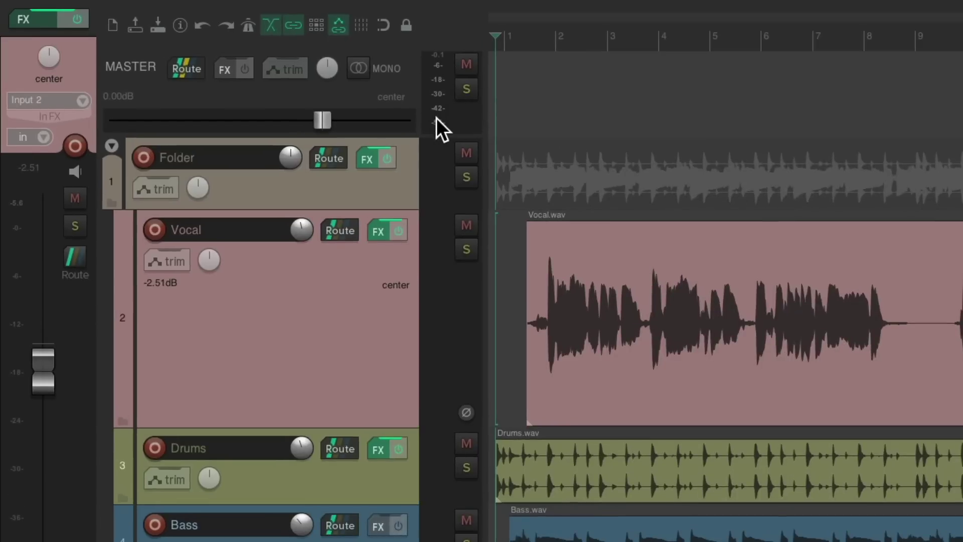
Lower the master volume fader slightly during playback, reset it to 0.00 dB and stop playback
key(space)
key(space)
mouse_move(323, 122)
mouse_down()
mouse_move(186, 125)
mouse_move(323, 117)
mouse_move(311, 118)
mouse_up()
double_click(310, 118)
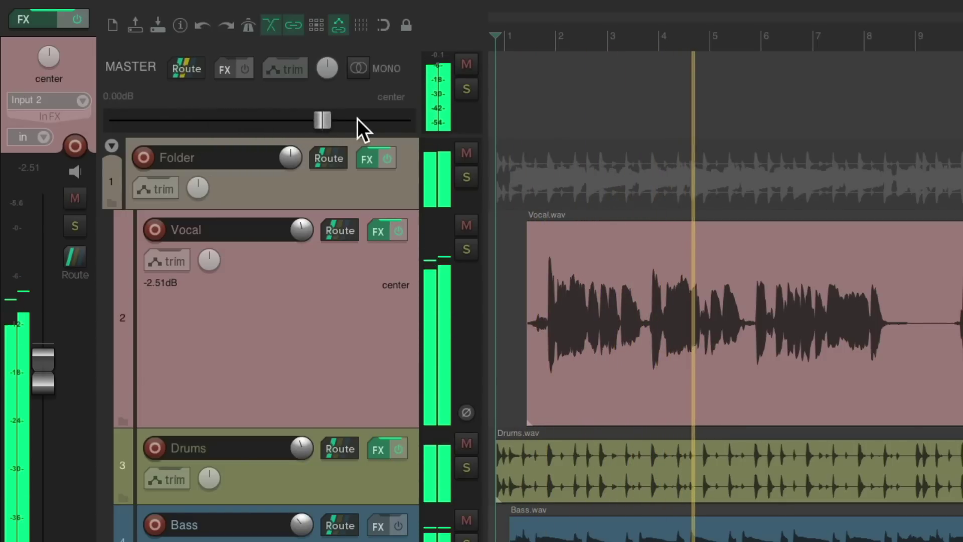
key(space)
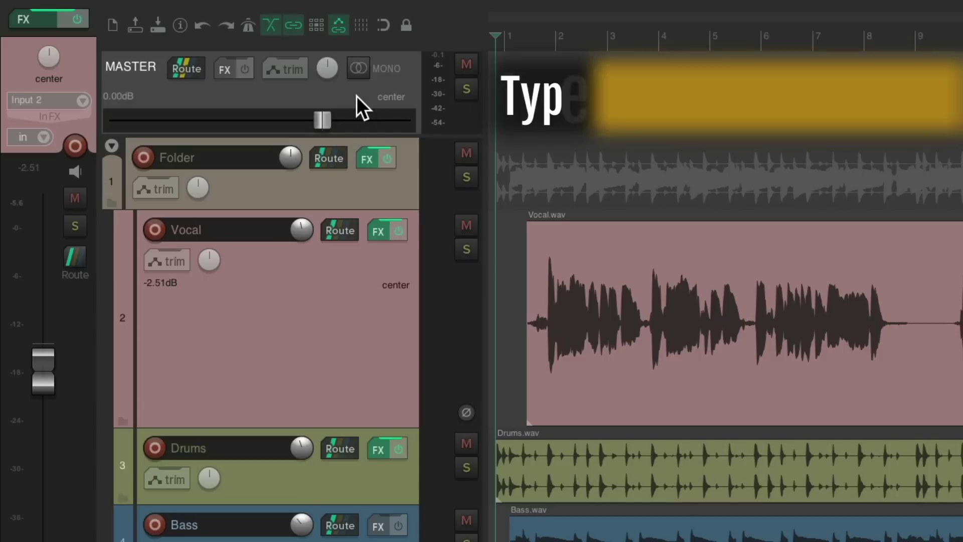
Show the master volume envelope and add three points between about bars 1 and 5, pulling the middle one down to the envelope's minimum
key(v)
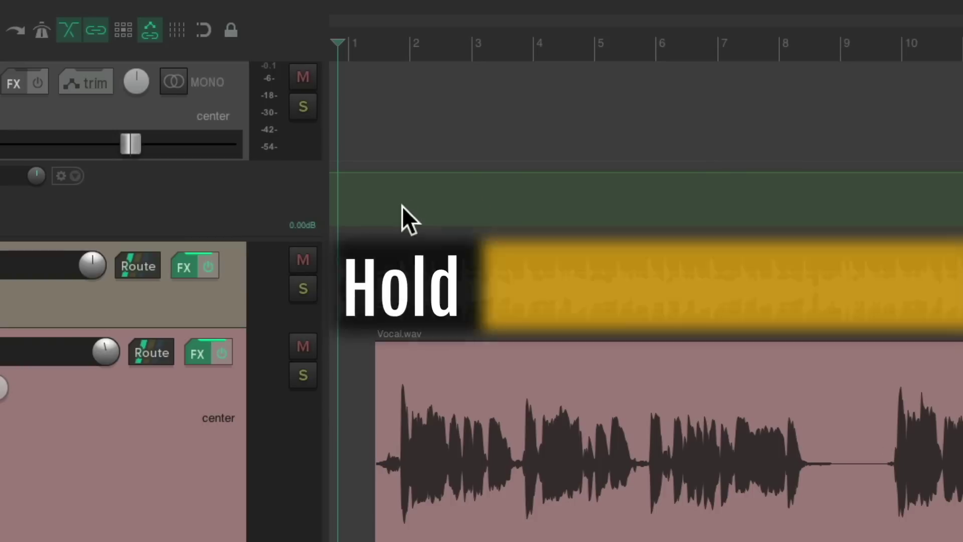
shift+click(358, 172)
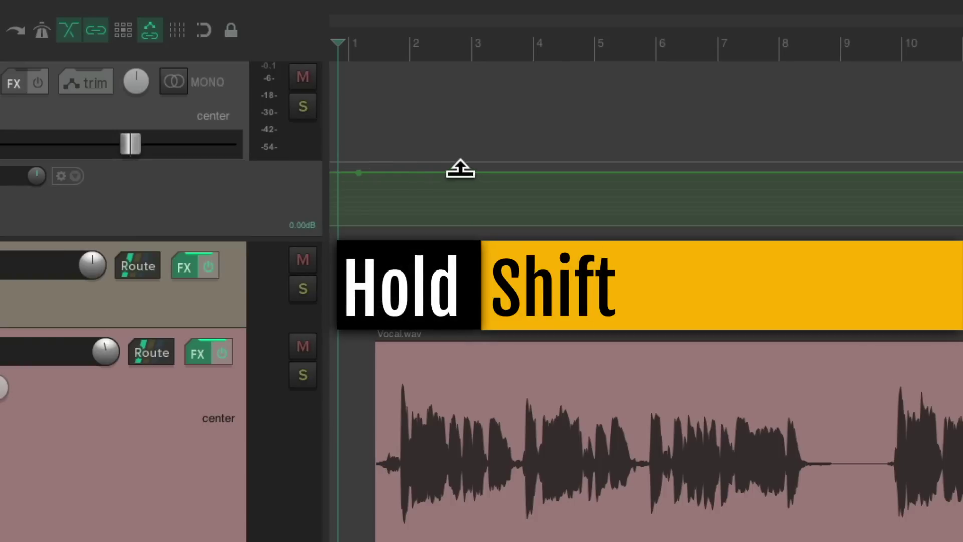
shift+click(462, 172)
shift+click(579, 172)
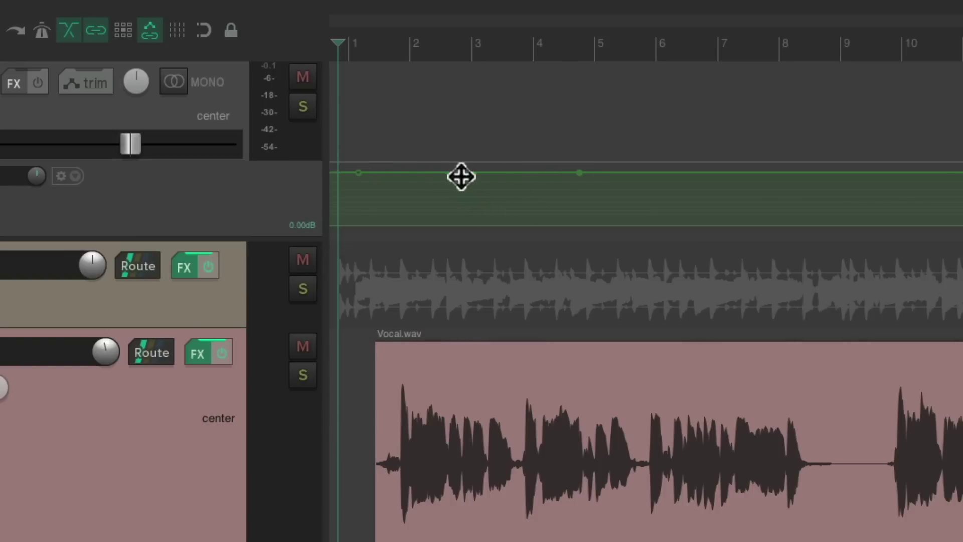
drag(460, 176, 465, 522)
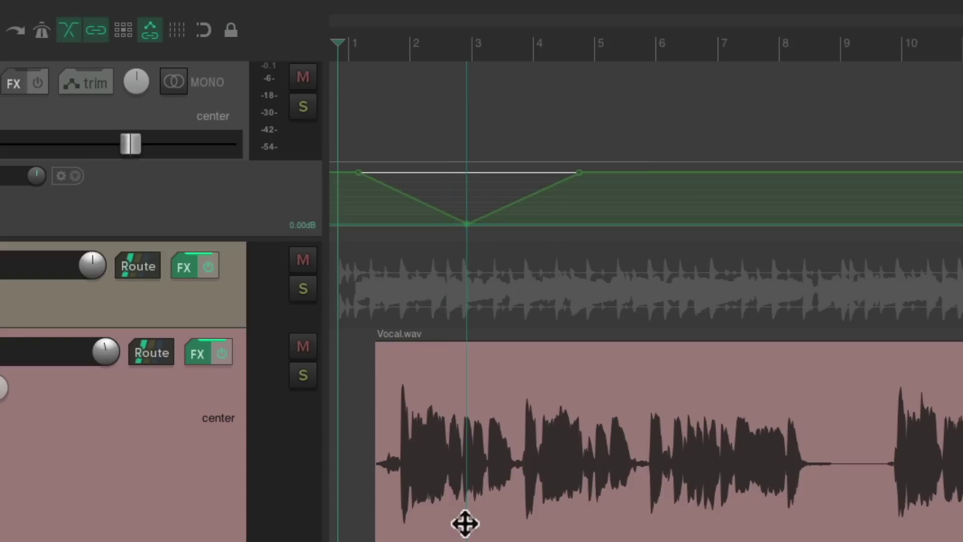
Play back the volume dip on the master envelope and delete its points
key(space)
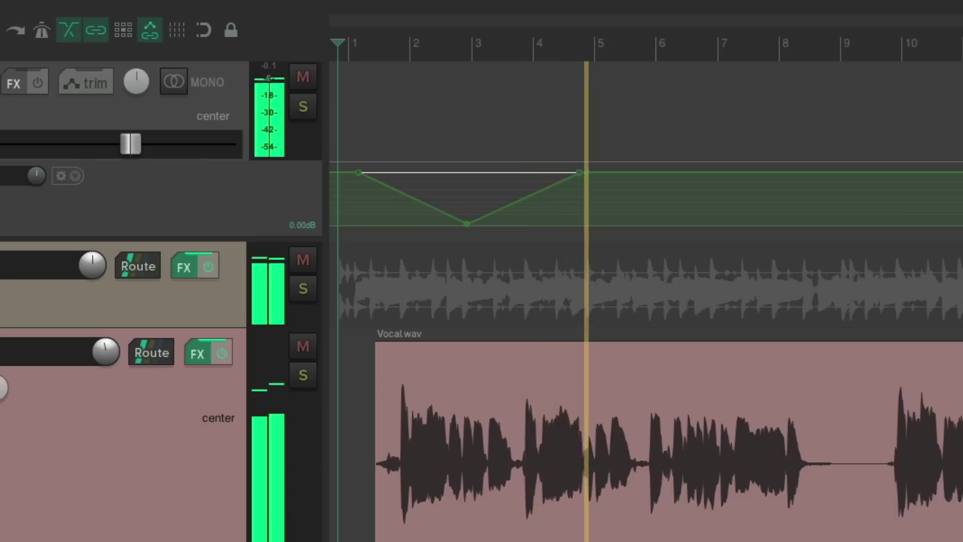
key(space)
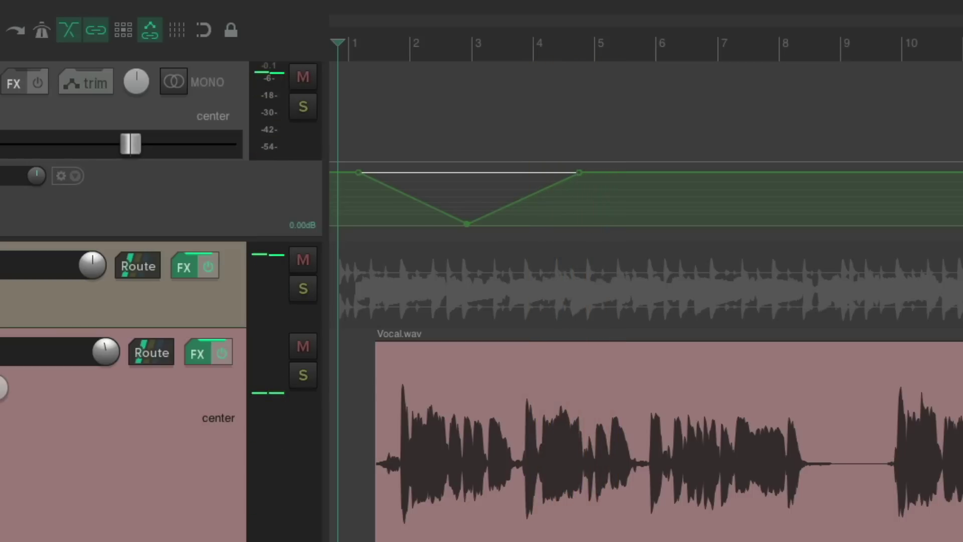
key(Delete)
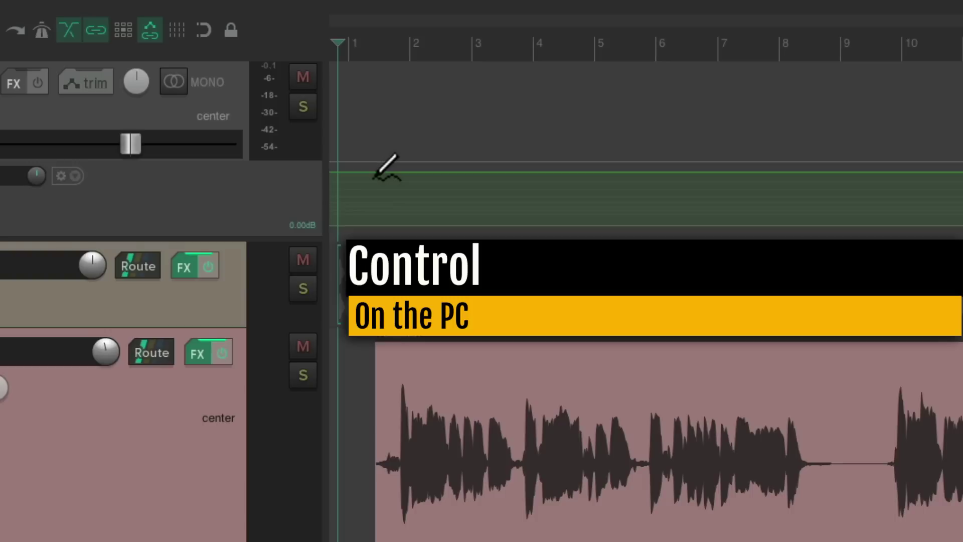
Draw a freehand volume curve from about bar 1 to bar 4 on the master envelope, play it back and undo it
mouse_move(373, 176)
mouse_down()
mouse_move(427, 196)
mouse_move(509, 173)
mouse_up()
key(space)
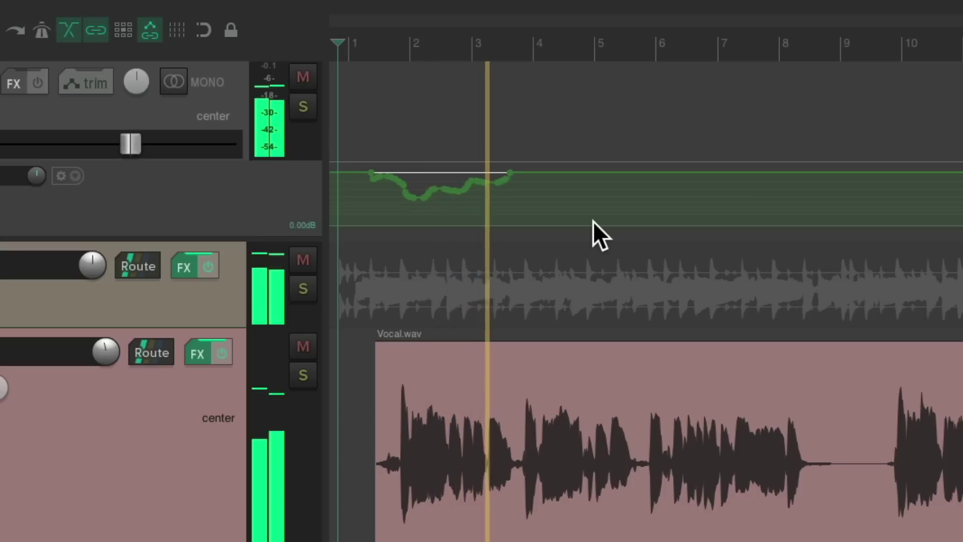
key(space)
key(ctrl+z)
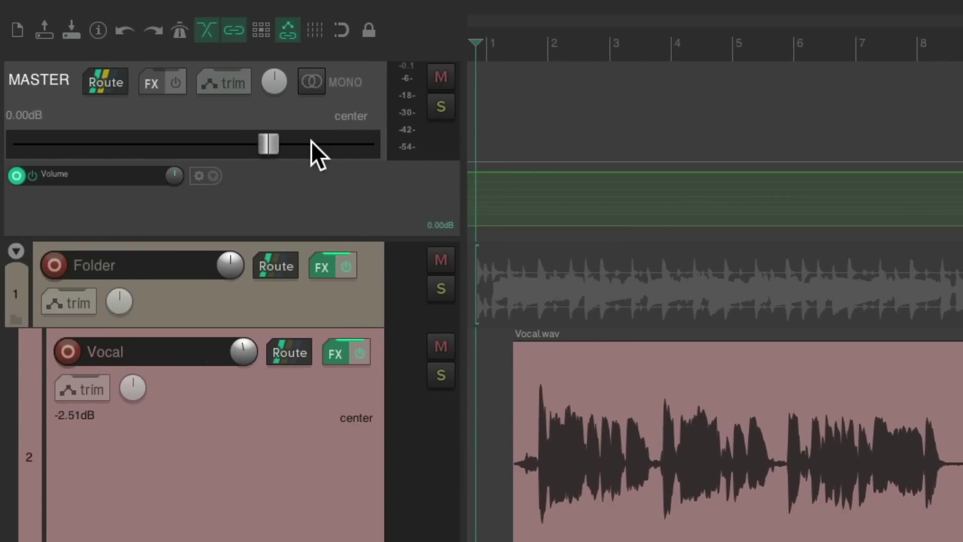
Set the master track's automation mode to Touch and close its envelope settings
click(210, 86)
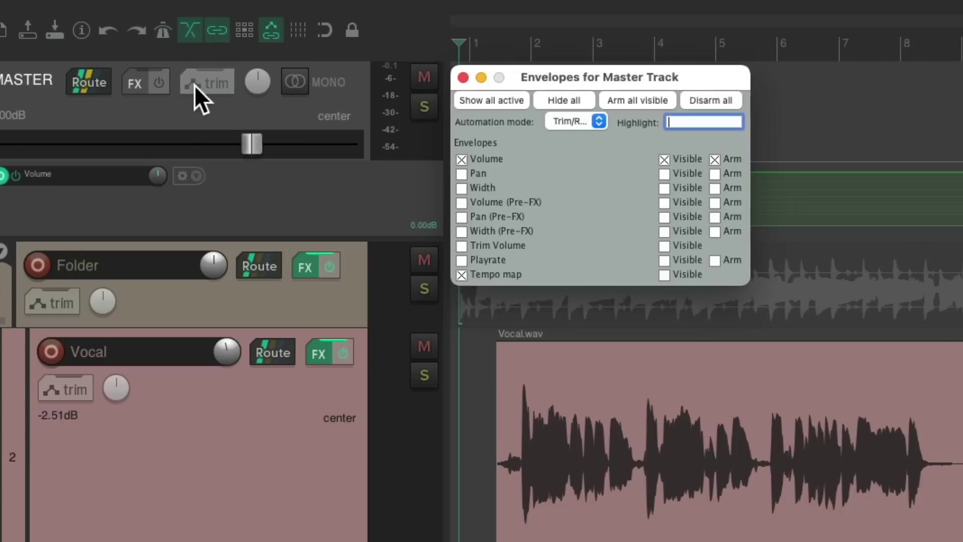
click(490, 121)
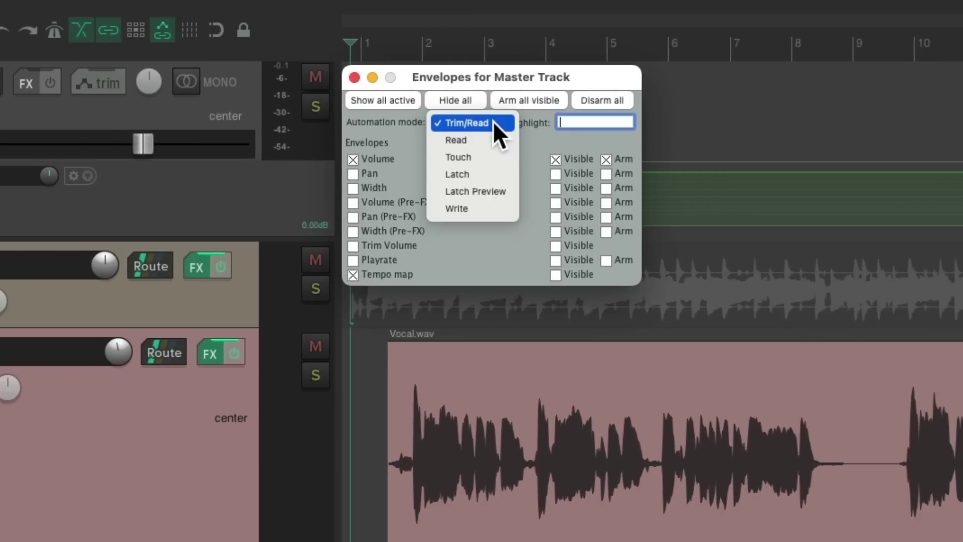
click(497, 158)
key(Escape)
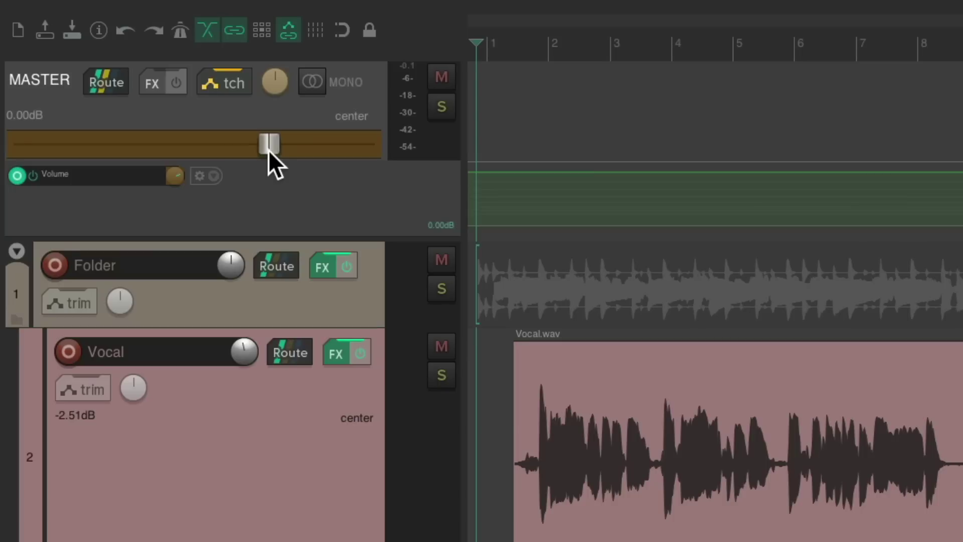
Record a volume dip with the master fader between about bars 1 and 4 during playback, and play the automation back
key(space)
mouse_move(268, 149)
mouse_down()
mouse_move(180, 151)
mouse_move(266, 143)
mouse_up()
key(space)
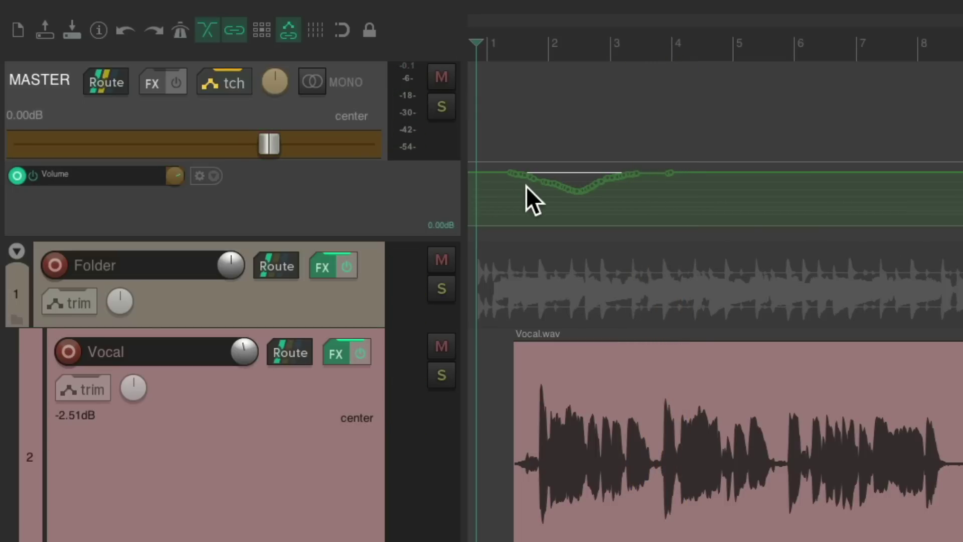
key(space)
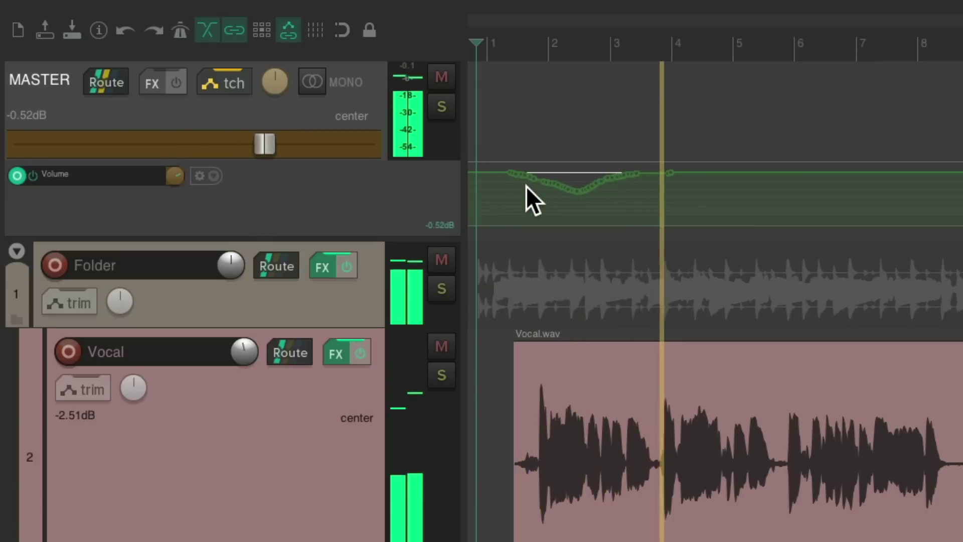
key(space)
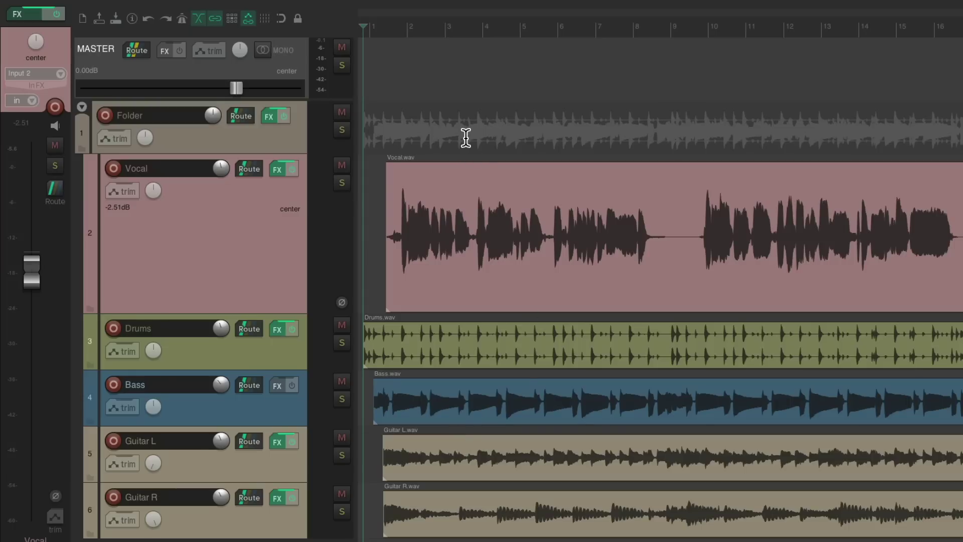
Mute the Folder track and unmute it again
click(342, 113)
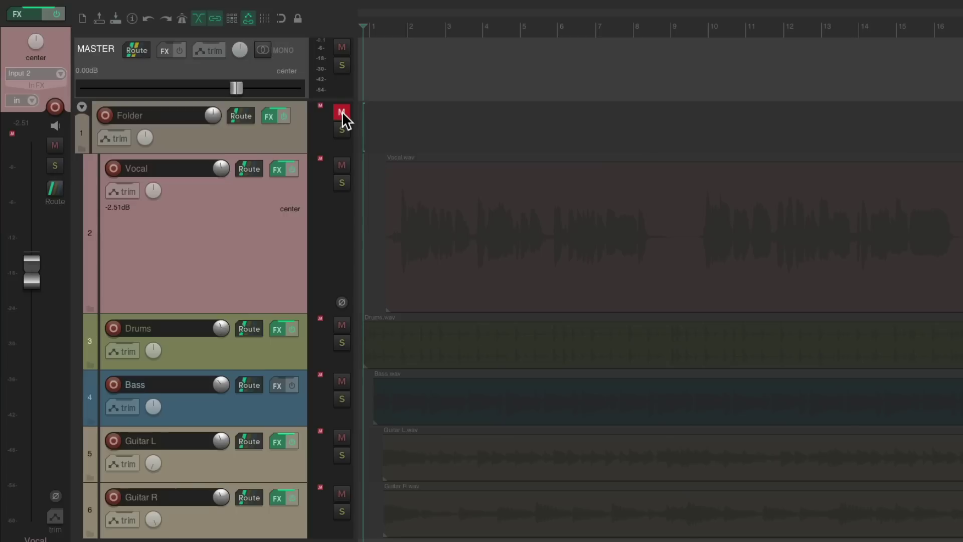
click(342, 113)
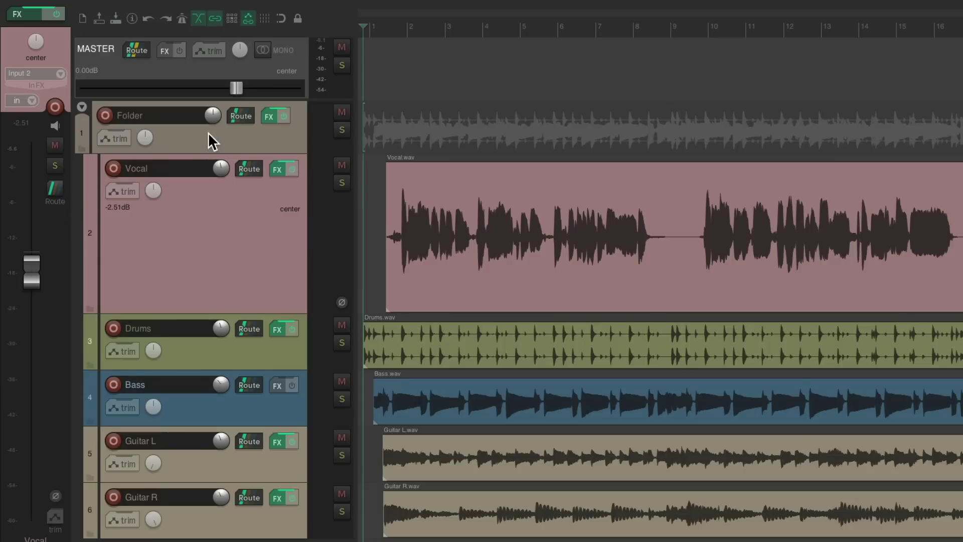
Select the Folder track, lower its volume fader during playback and reset it to 0.00 dB
click(209, 132)
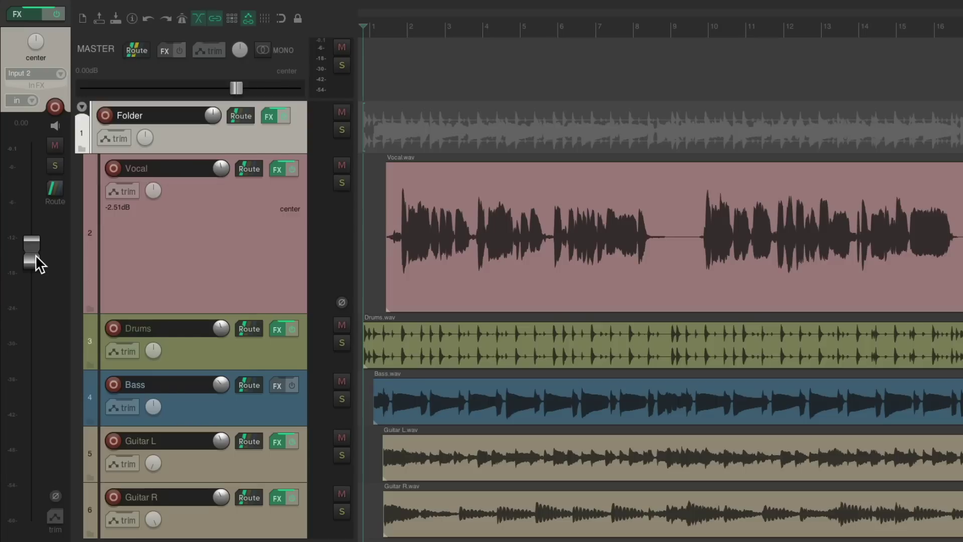
key(space)
mouse_move(34, 258)
mouse_down()
mouse_move(33, 437)
mouse_move(34, 280)
mouse_up()
double_click(33, 281)
key(space)
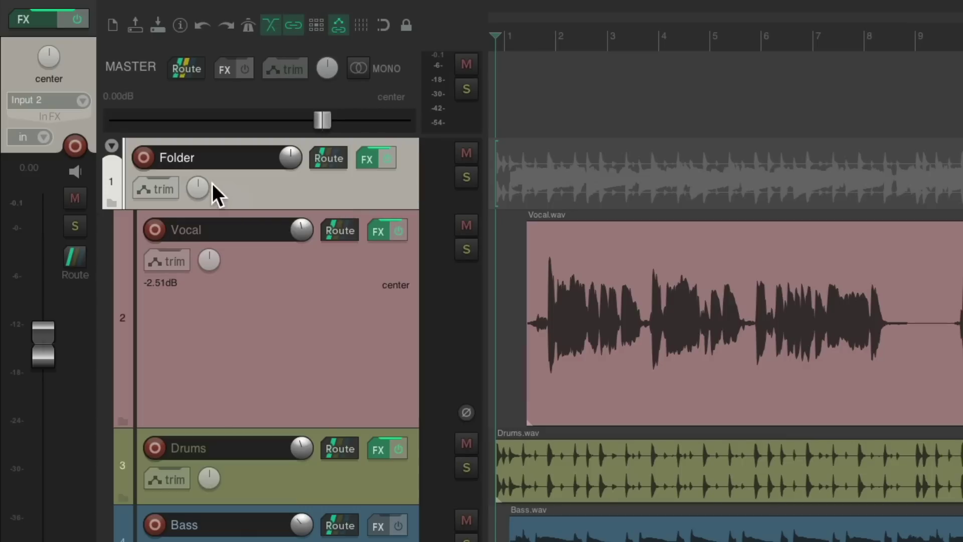
Set the Folder track's automation mode to Touch and close its envelope settings
click(143, 193)
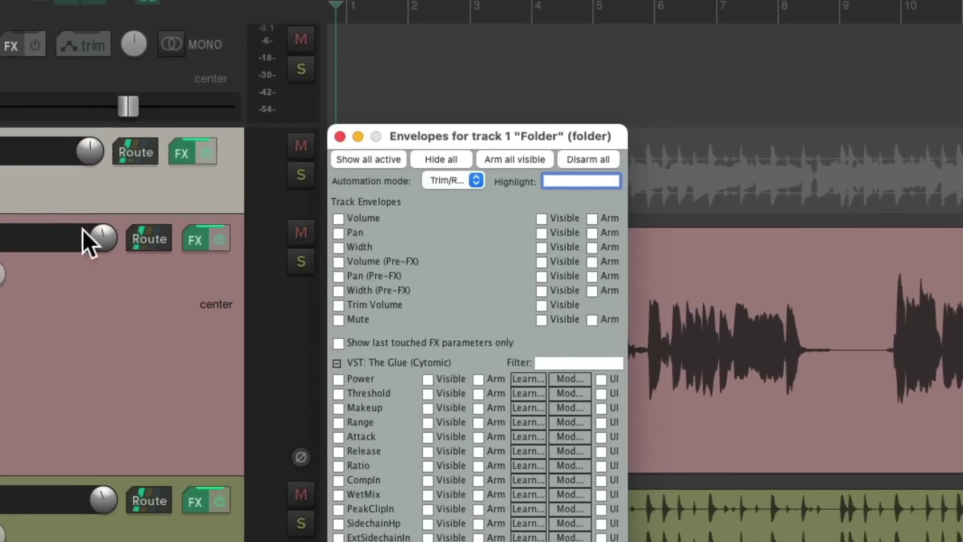
click(475, 181)
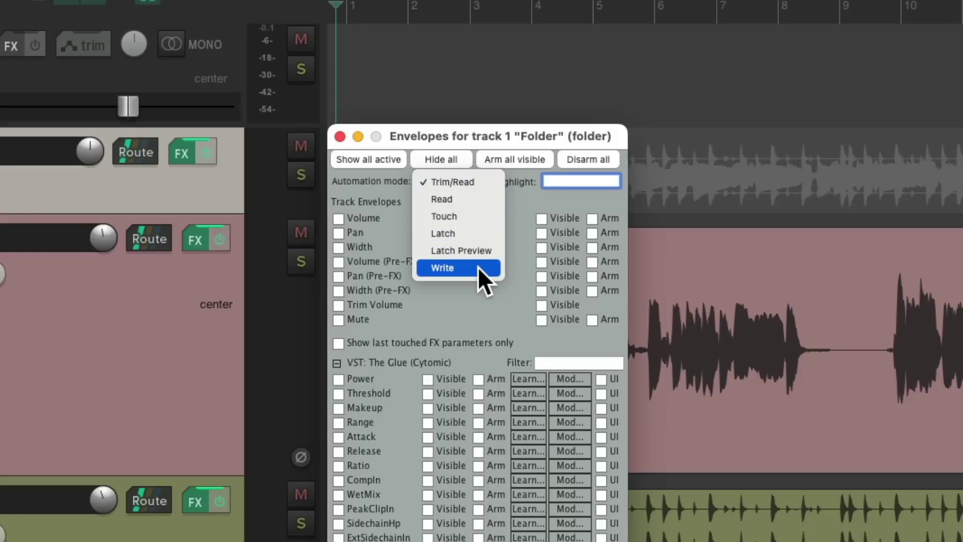
click(476, 217)
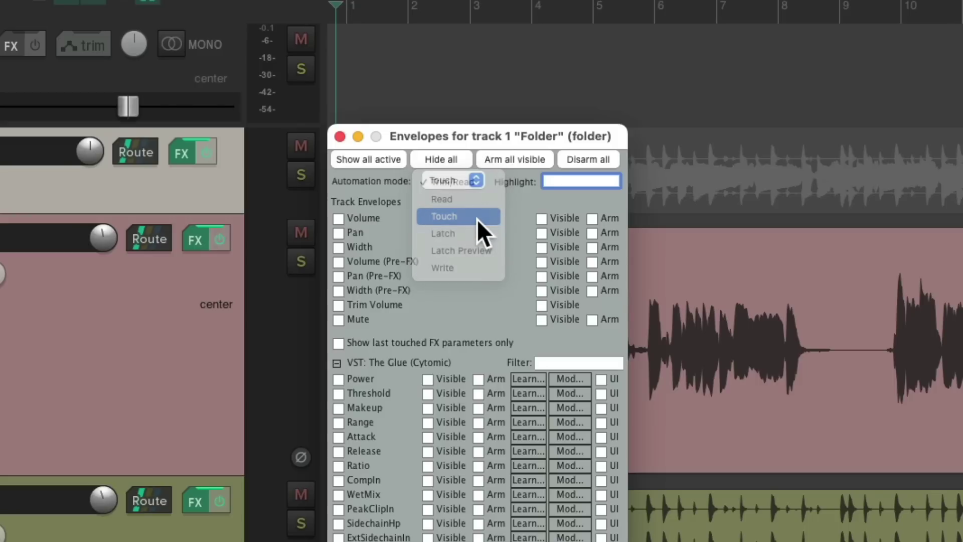
click(340, 136)
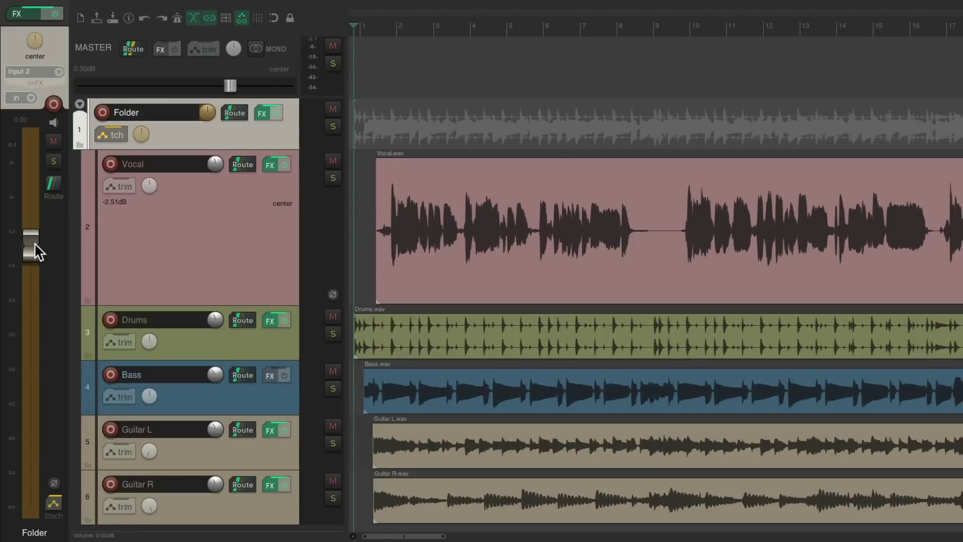
Record volume automation with the Folder track's fader from about bar 1 to bar 5 during playback
key(space)
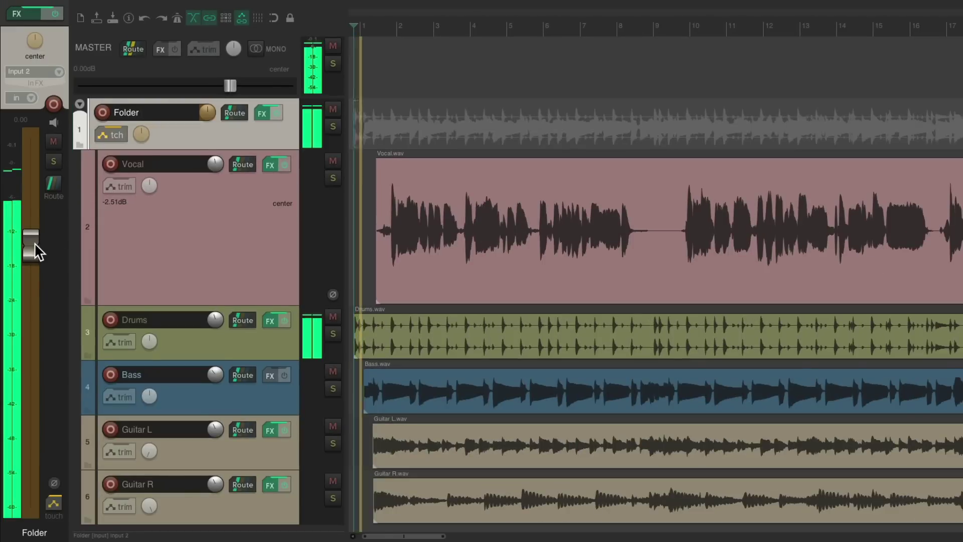
mouse_move(34, 242)
mouse_down()
mouse_move(36, 340)
mouse_move(38, 238)
mouse_move(33, 282)
mouse_move(34, 254)
mouse_up()
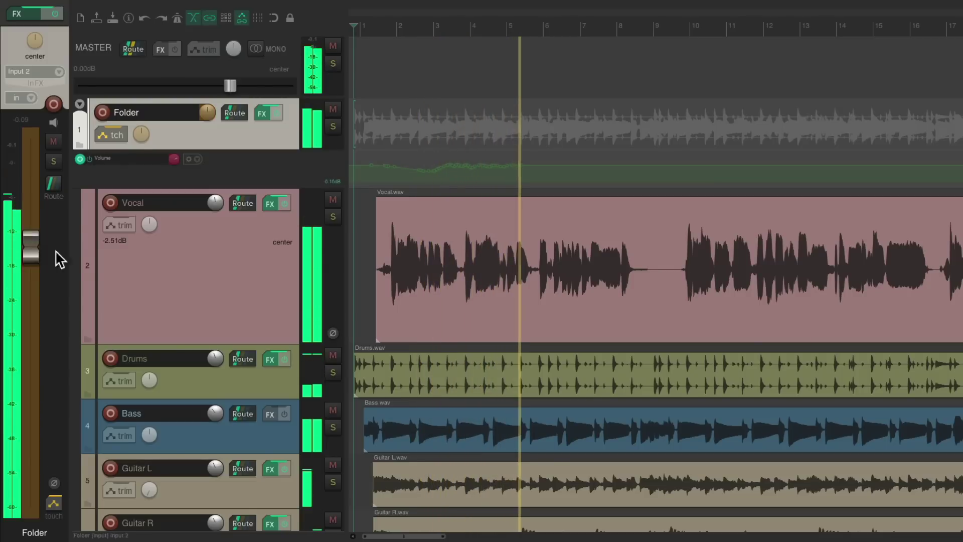
key(space)
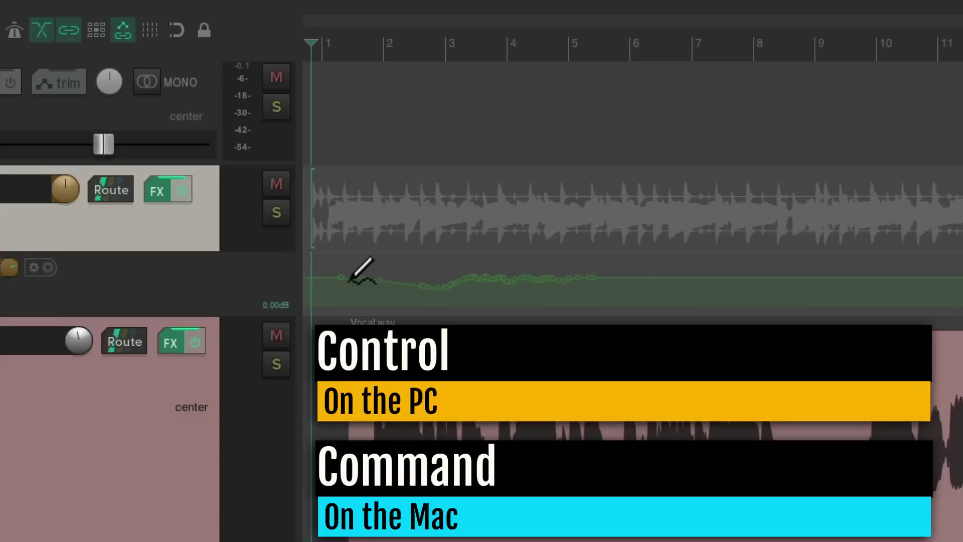
Draw a new freehand volume curve over the Folder track's recorded automation, from about bar 1 to just before bar 6
drag(351, 277, 609, 280)
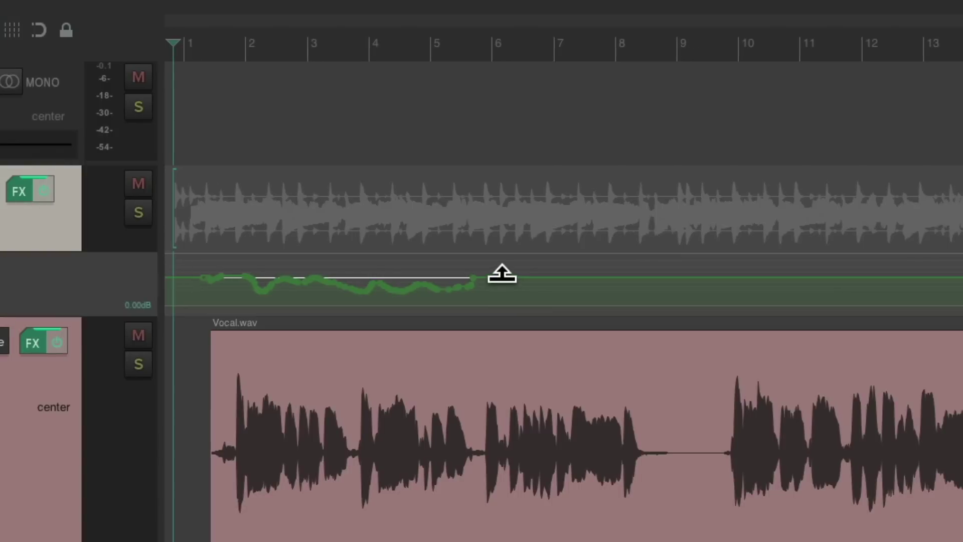
Add four points to the Folder track's volume envelope between about bars 6 and 9.5 and lower the segment between the middle two
shift+click(640, 277)
shift+click(648, 277)
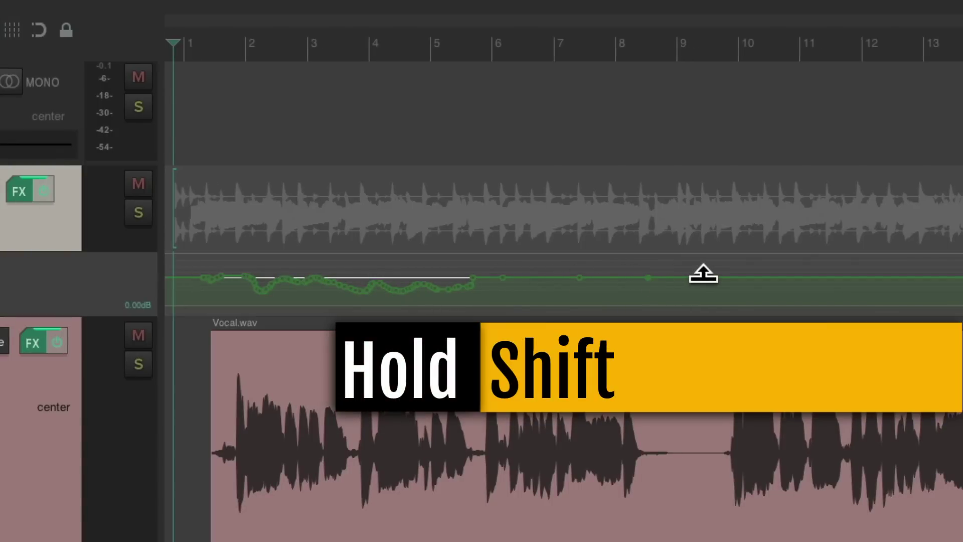
shift+click(706, 278)
mouse_move(622, 277)
mouse_down()
mouse_move(620, 329)
mouse_move(619, 286)
mouse_up()
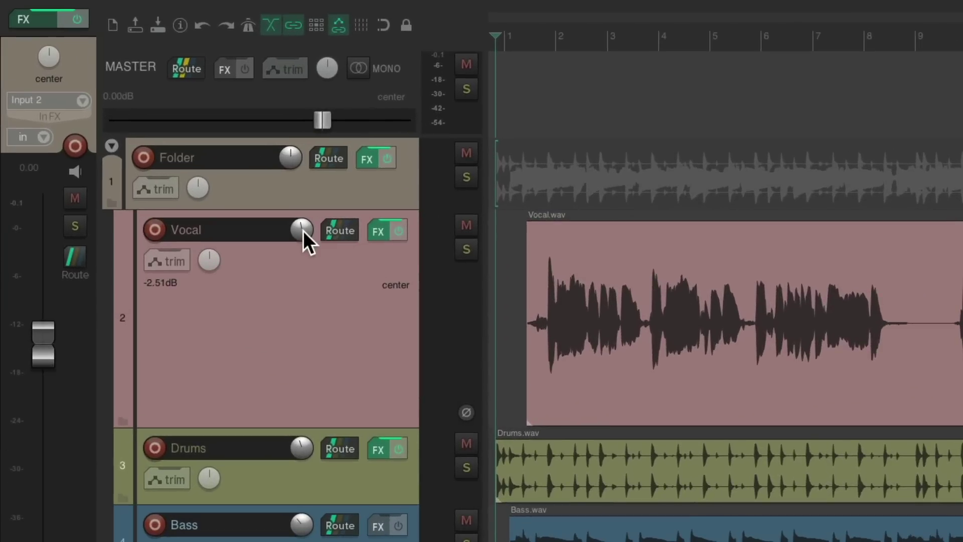
Select the Vocal track and lower its volume fader to about -3.3 dB during playback
click(305, 283)
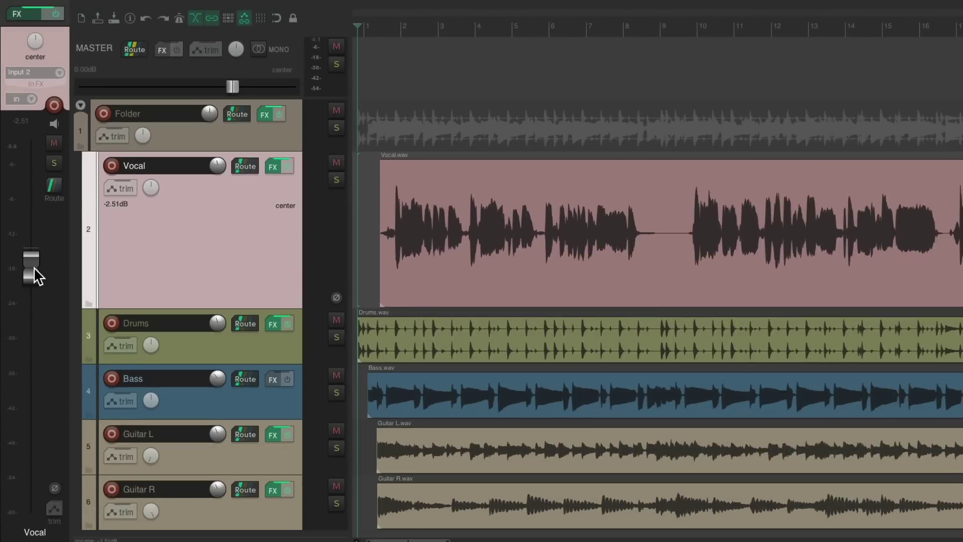
key(space)
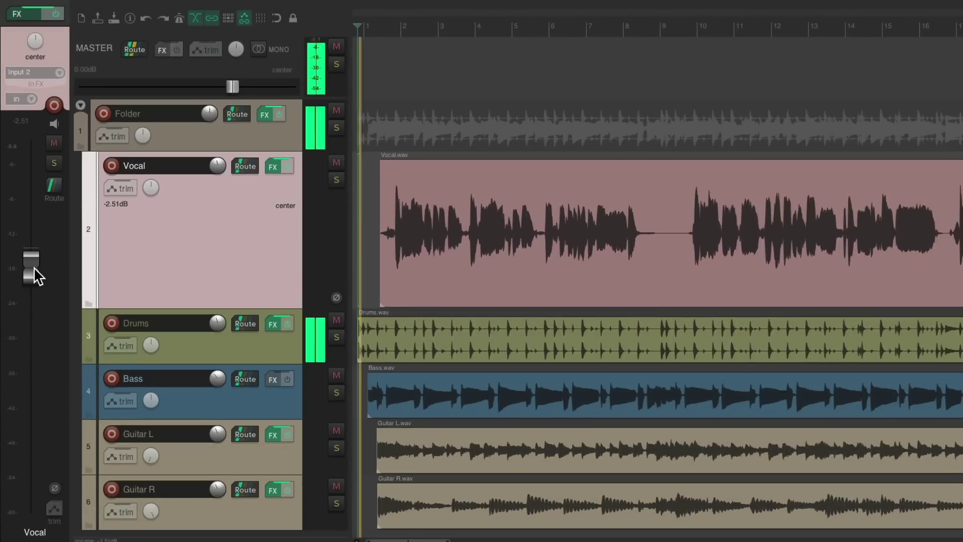
mouse_move(34, 266)
mouse_down()
mouse_move(33, 281)
mouse_move(32, 245)
mouse_move(31, 332)
mouse_move(36, 272)
mouse_up()
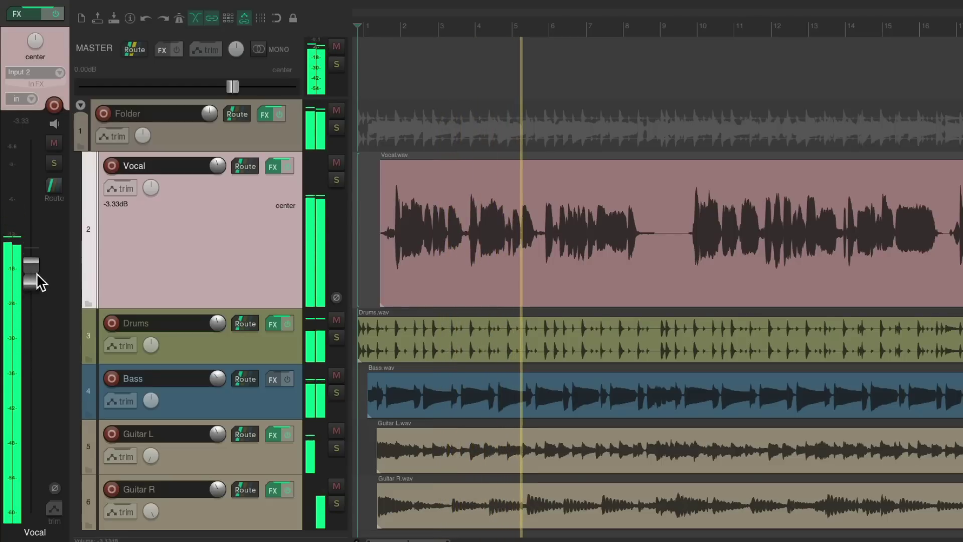
key(space)
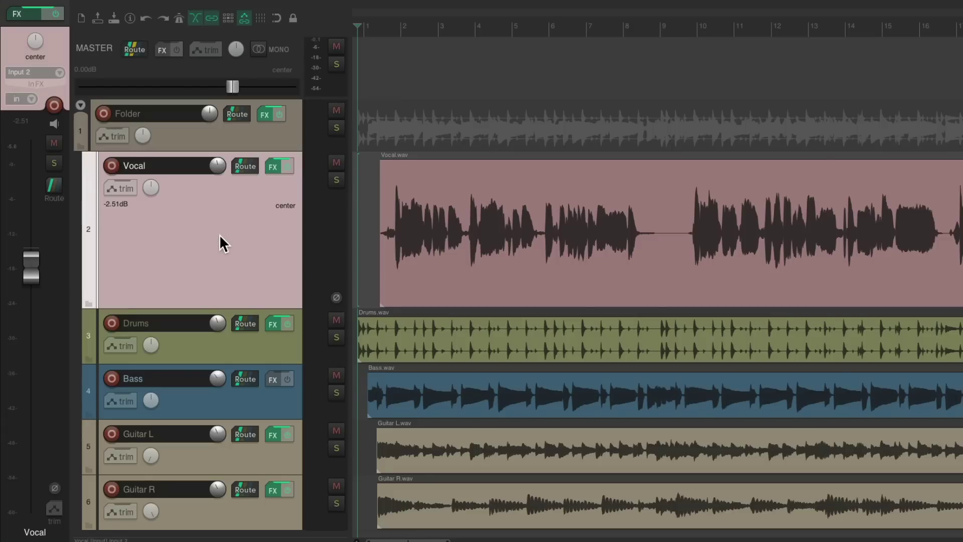
Show the Vocal track's volume envelope and draw a freehand volume curve from about bar 1.5 to bar 5
key(v)
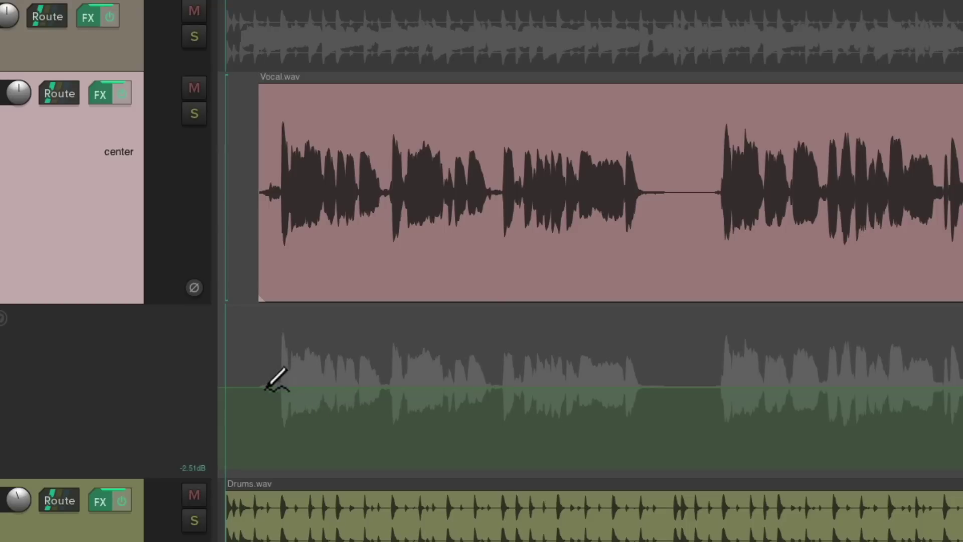
mouse_move(269, 386)
mouse_down()
mouse_move(344, 375)
mouse_move(388, 387)
mouse_move(433, 375)
mouse_move(467, 384)
mouse_up()
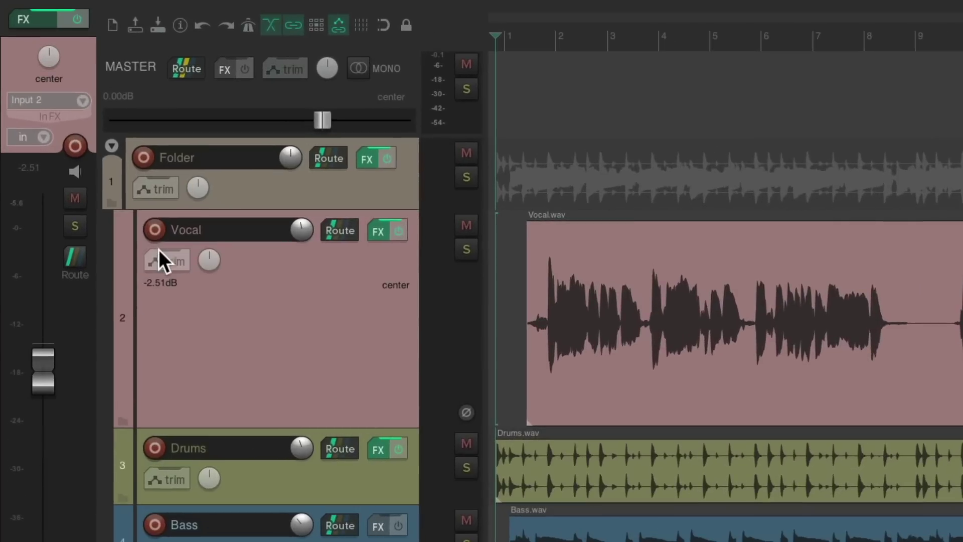
Set the Vocal track's automation mode to Touch and record fader moves from about bar 1.5 to bar 5.5 during playback
click(135, 212)
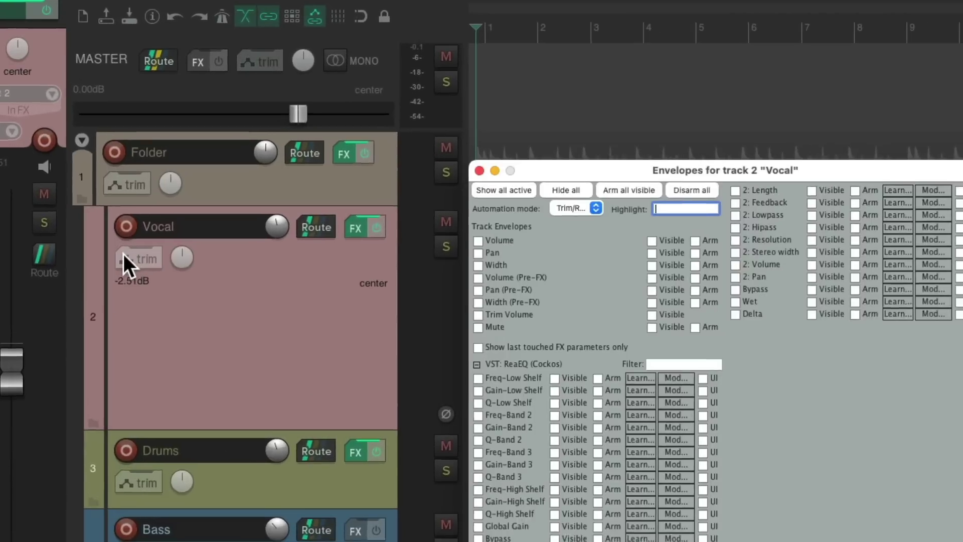
click(489, 184)
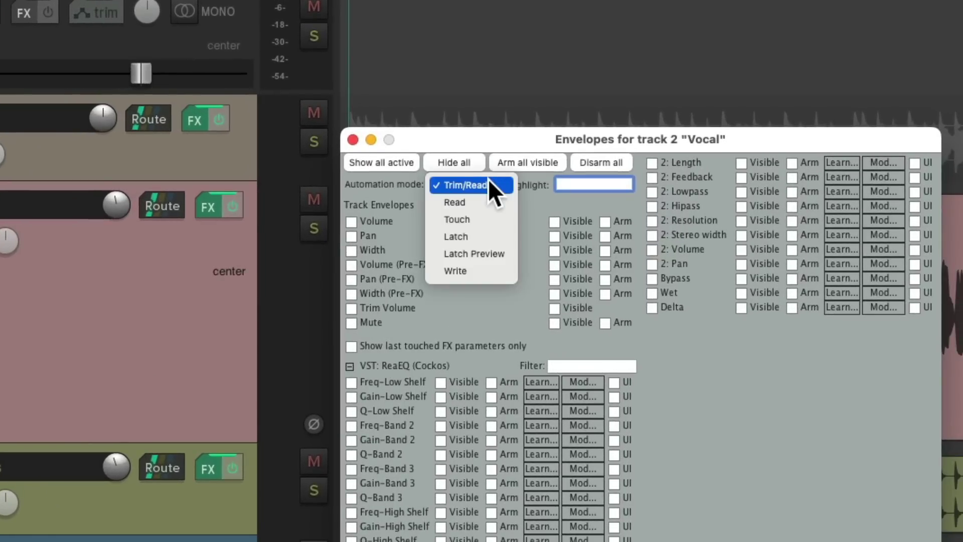
click(491, 218)
click(353, 140)
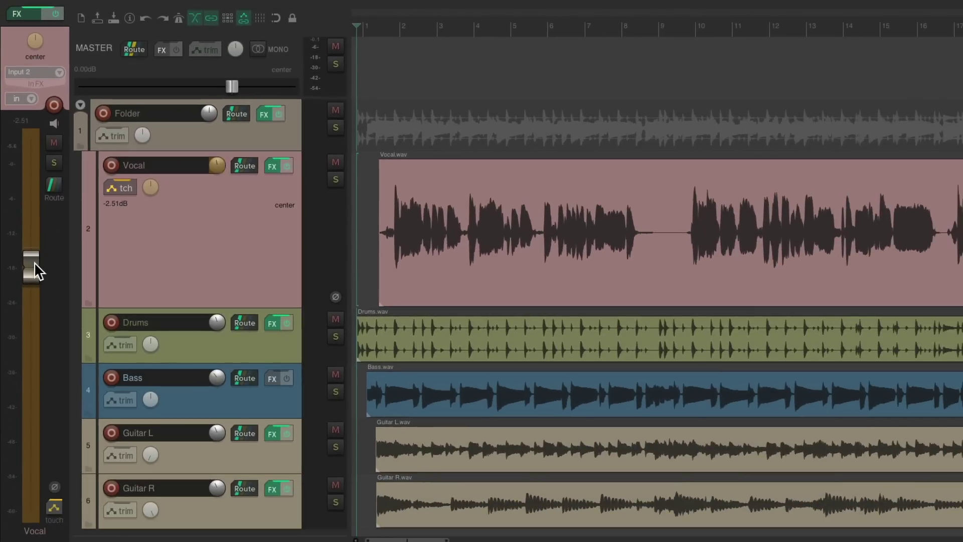
key(space)
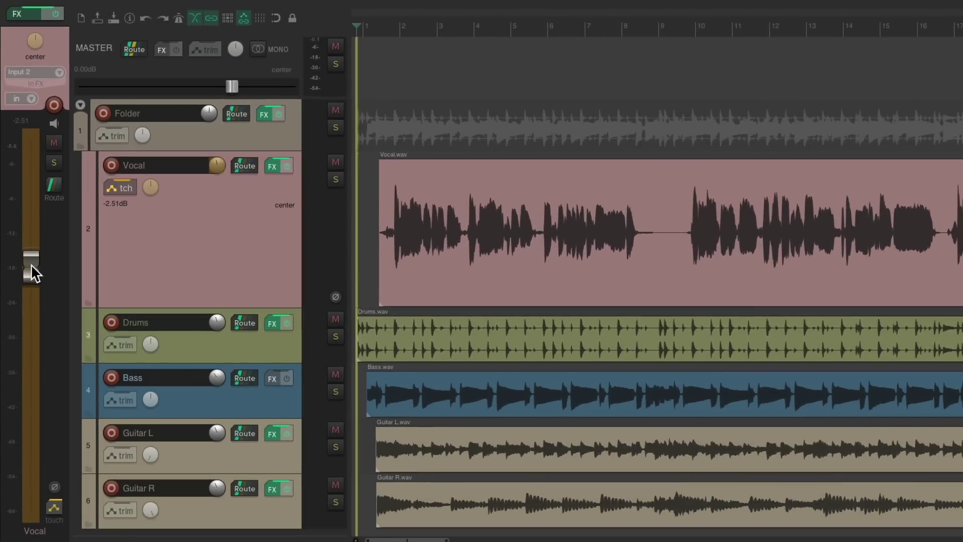
mouse_move(31, 264)
mouse_down()
mouse_move(38, 329)
mouse_move(39, 230)
mouse_move(39, 263)
mouse_move(38, 244)
mouse_move(43, 269)
mouse_up()
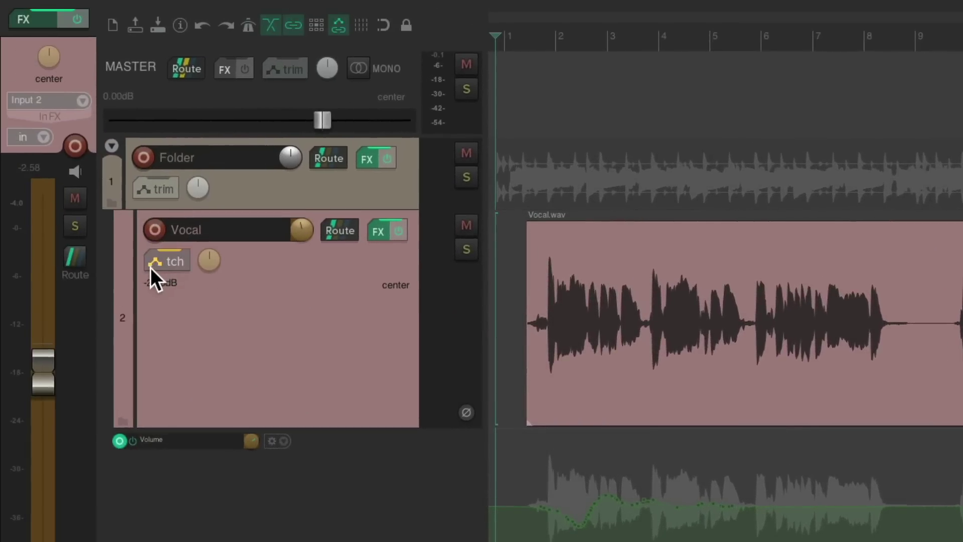
Set the Vocal track's automation mode back to Trim/Read and play back the recorded volume automation
click(103, 273)
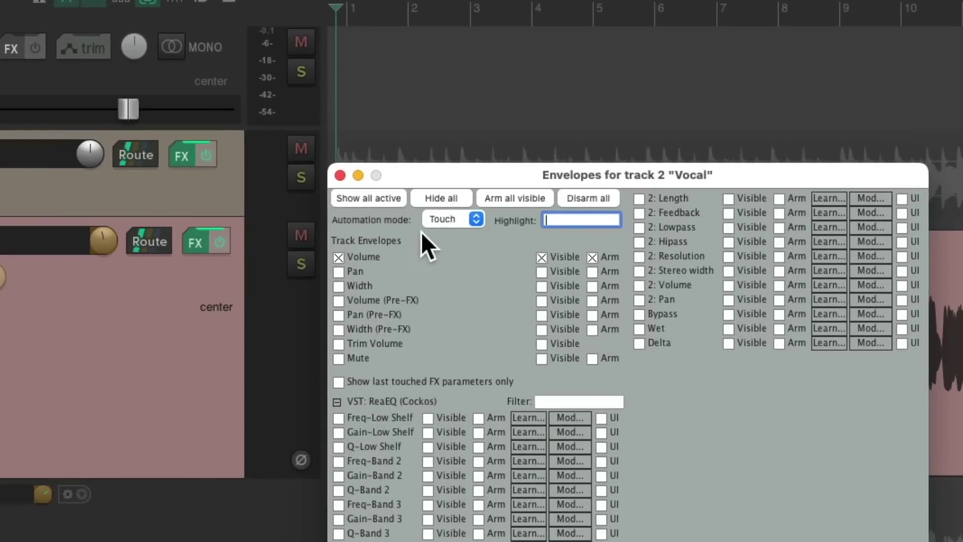
click(475, 216)
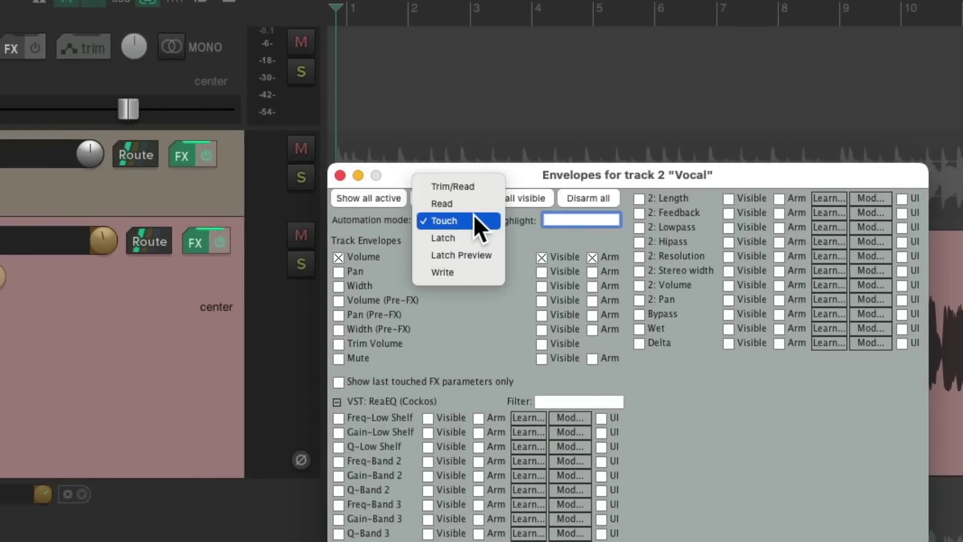
click(483, 186)
key(Escape)
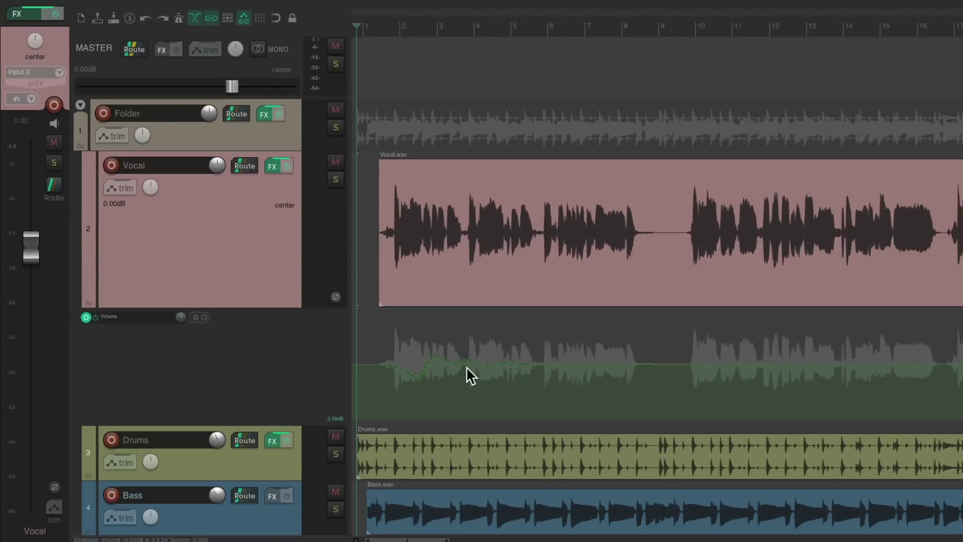
key(space)
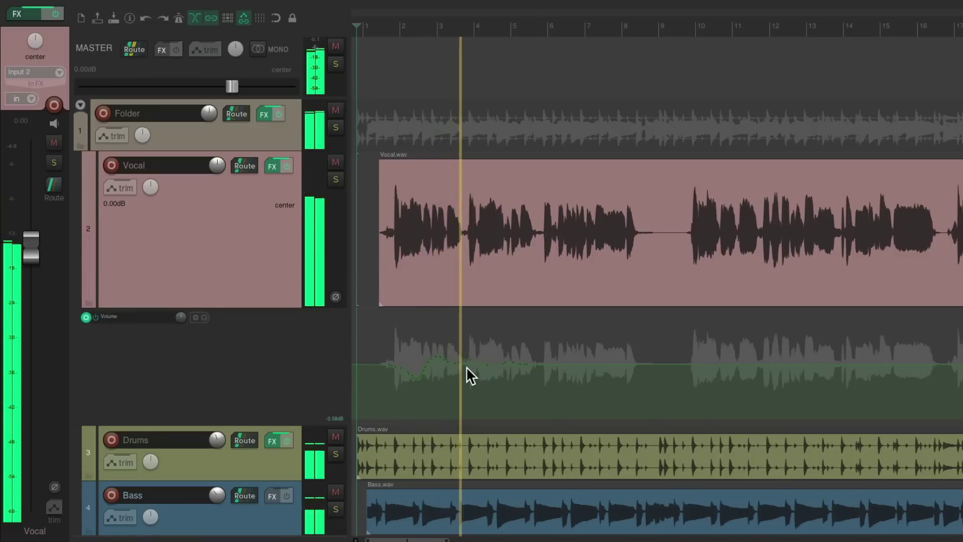
key(space)
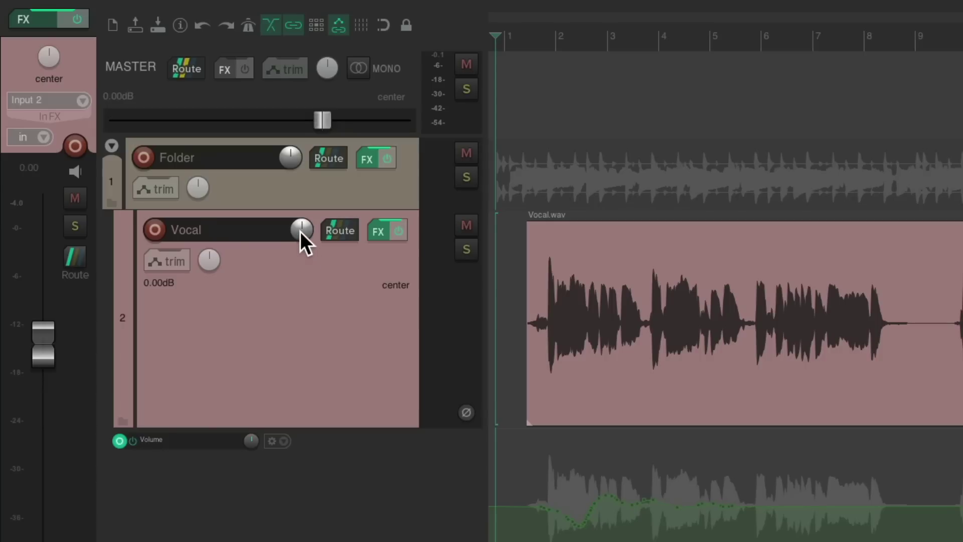
Lower the Vocal track's overall volume to about -4.5 dB on top of its automation during playback and reset it to 0.00 dB
drag(300, 231, 300, 242)
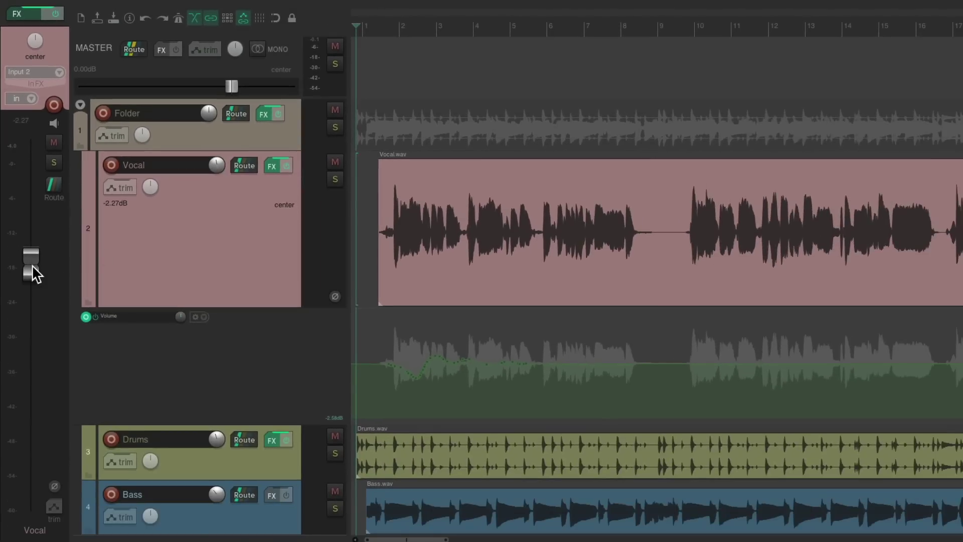
mouse_move(32, 267)
mouse_down()
mouse_move(33, 286)
mouse_move(36, 270)
mouse_up()
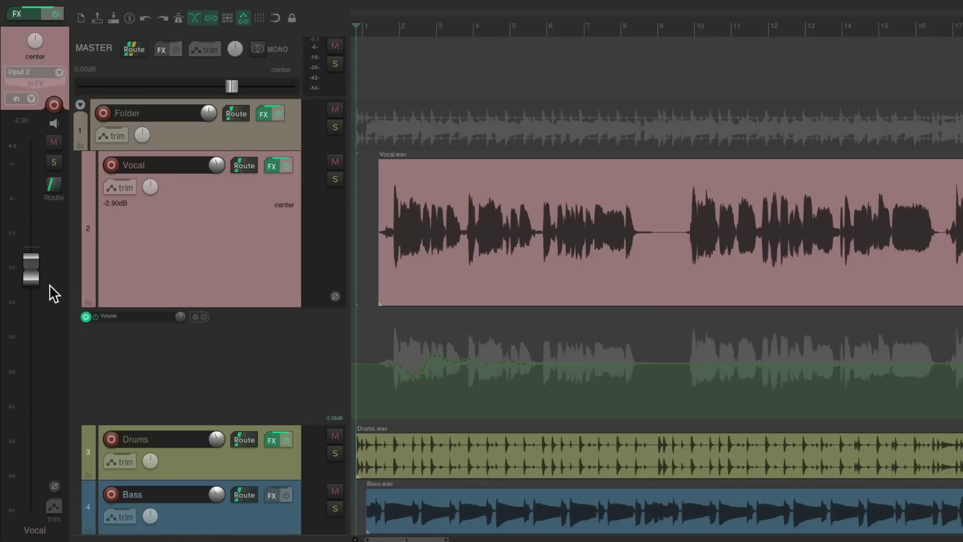
key(space)
mouse_move(32, 276)
mouse_down()
mouse_move(32, 255)
mouse_move(31, 290)
mouse_up()
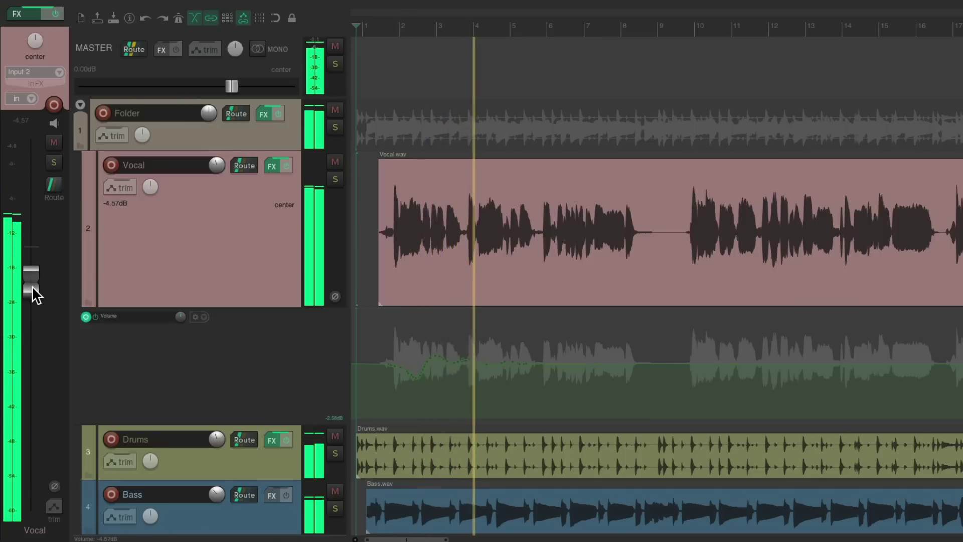
key(space)
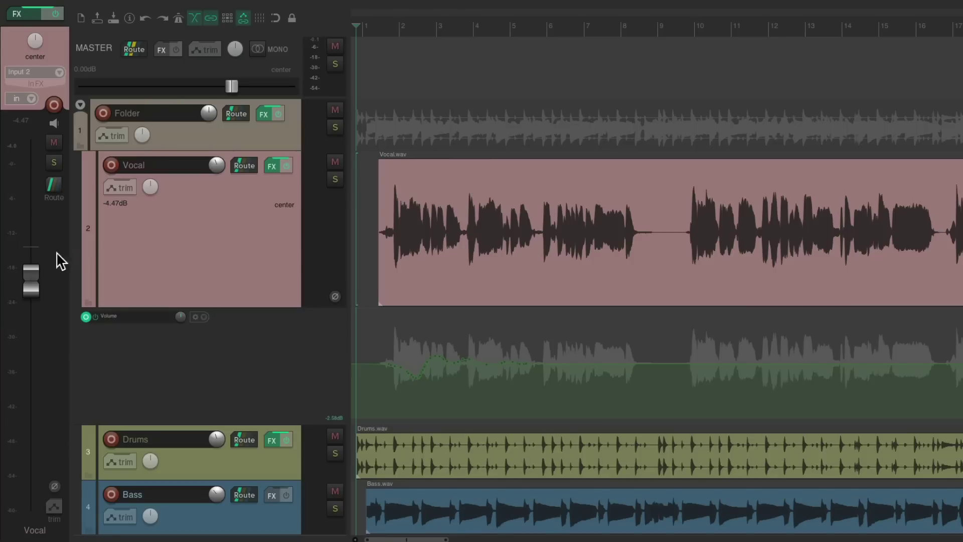
double_click(32, 274)
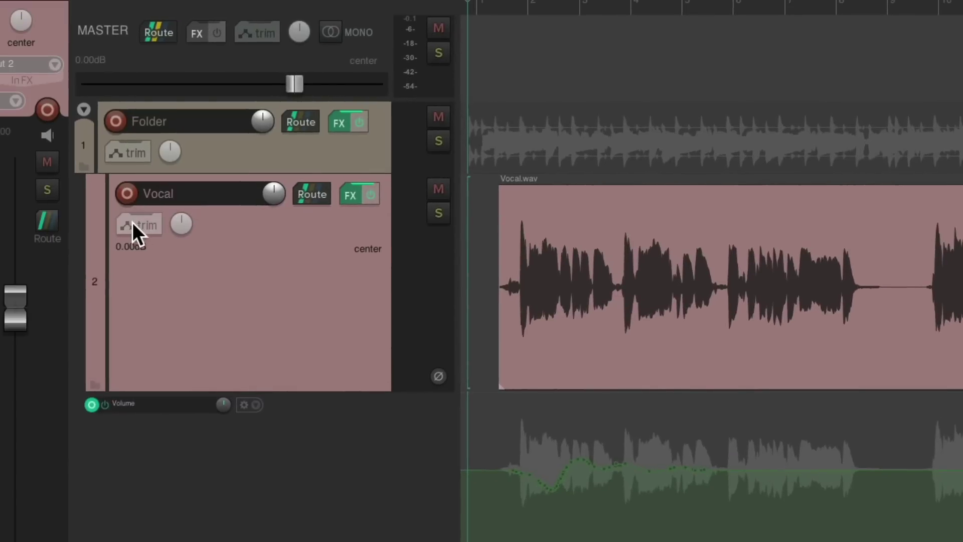
Enable the Trim Volume envelope for the Vocal track and close its envelope settings
click(132, 222)
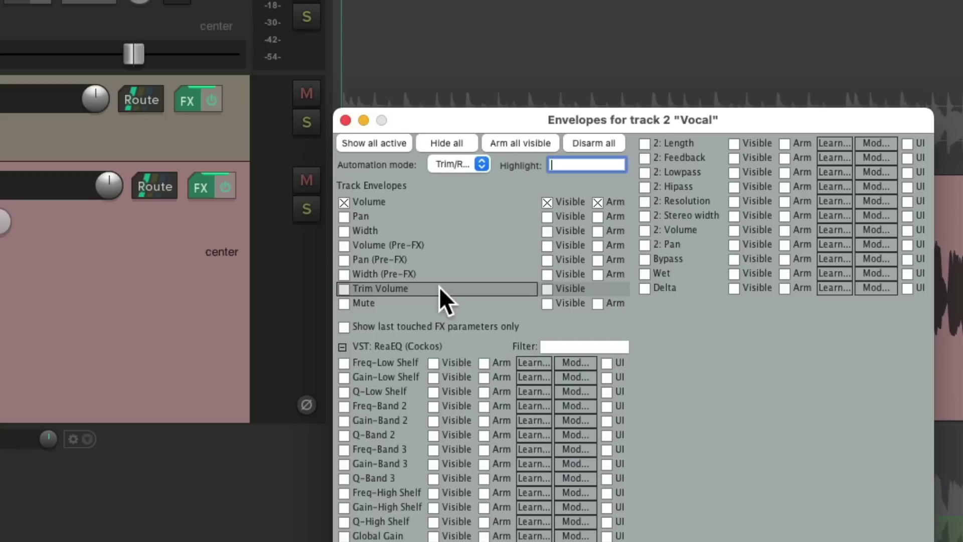
click(344, 289)
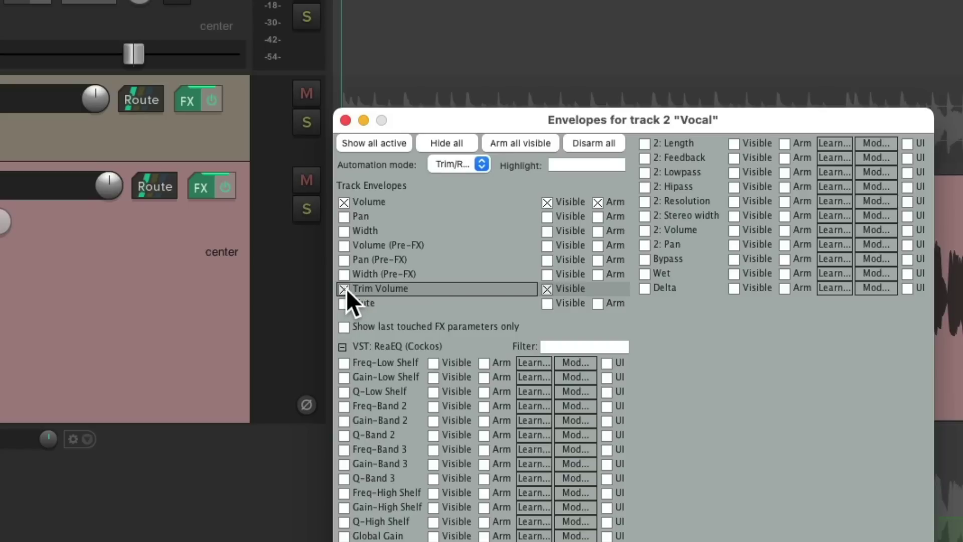
click(345, 120)
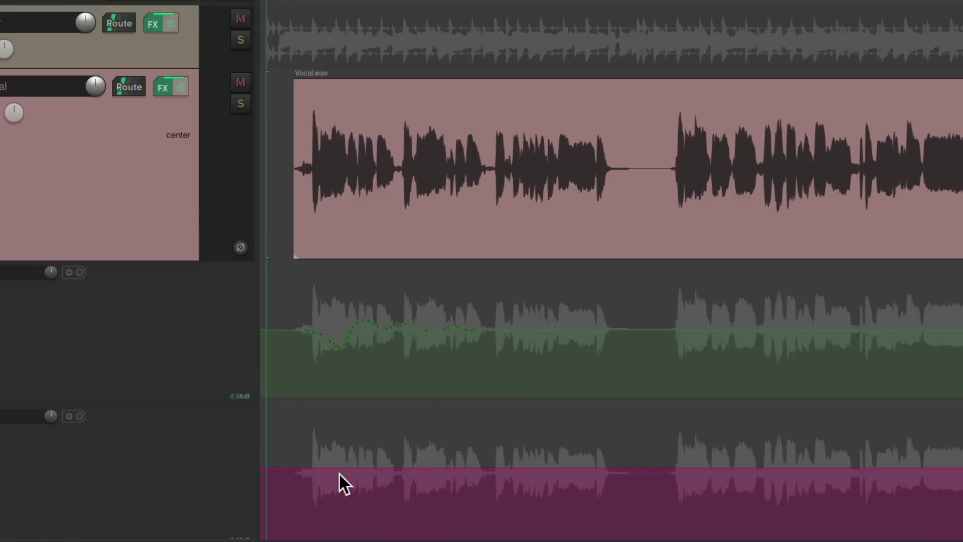
Shape a dip in the Vocal's Trim Volume with three points from about bar 1.5 to 6.5, and remove the Trim Volume lane
shift+click(293, 468)
shift+click(395, 467)
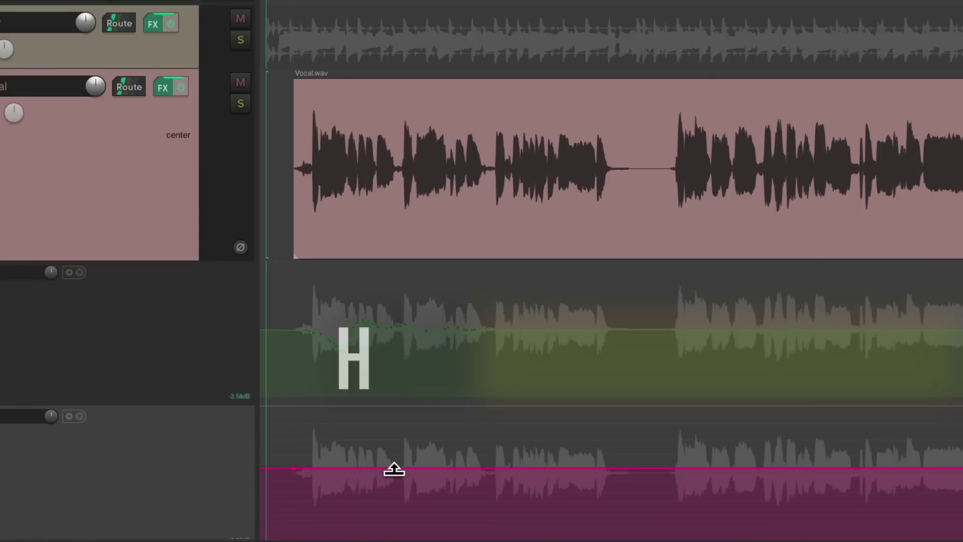
shift+click(525, 467)
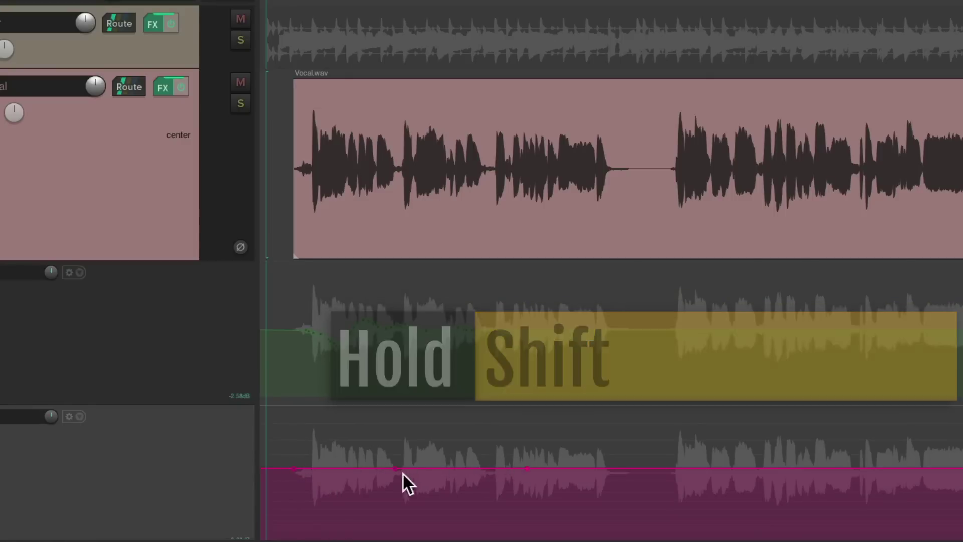
drag(395, 468, 444, 538)
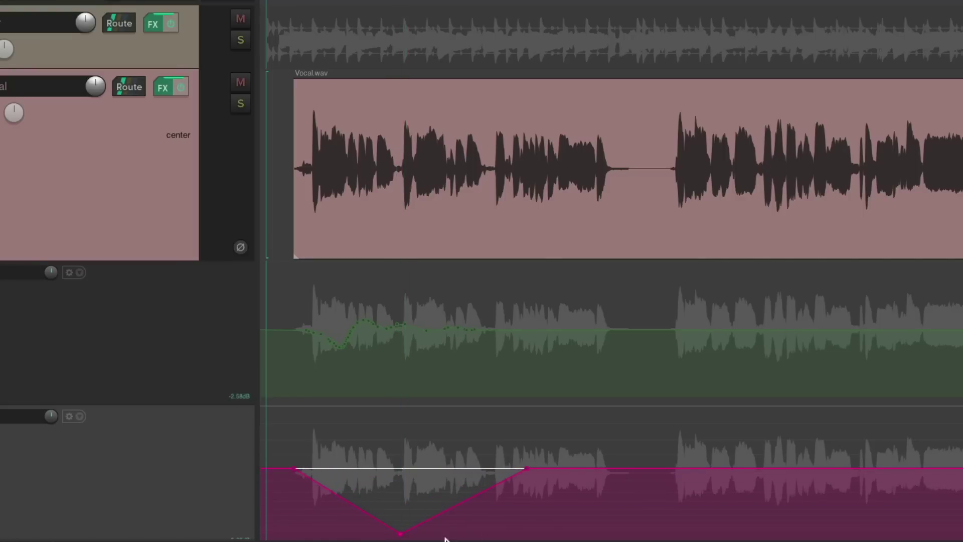
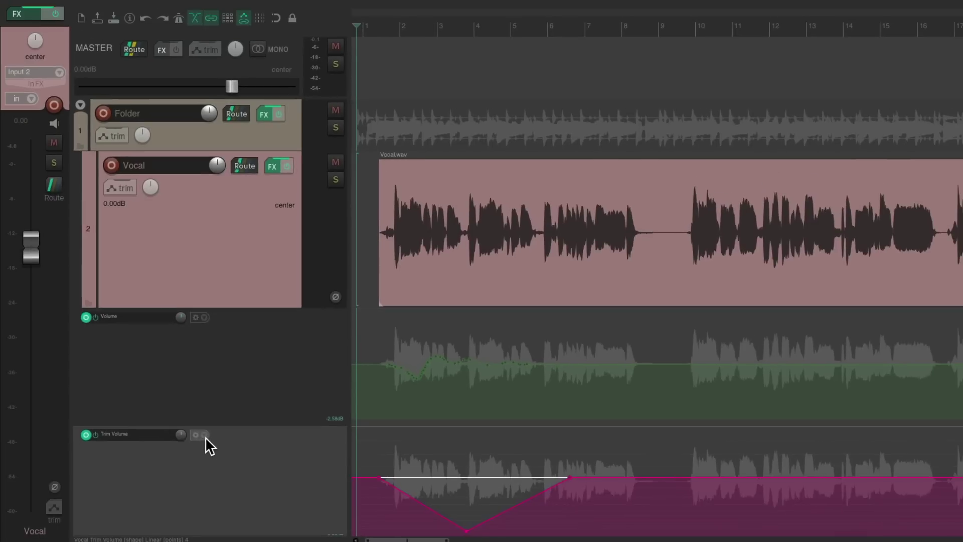
right_click(159, 435)
click(172, 469)
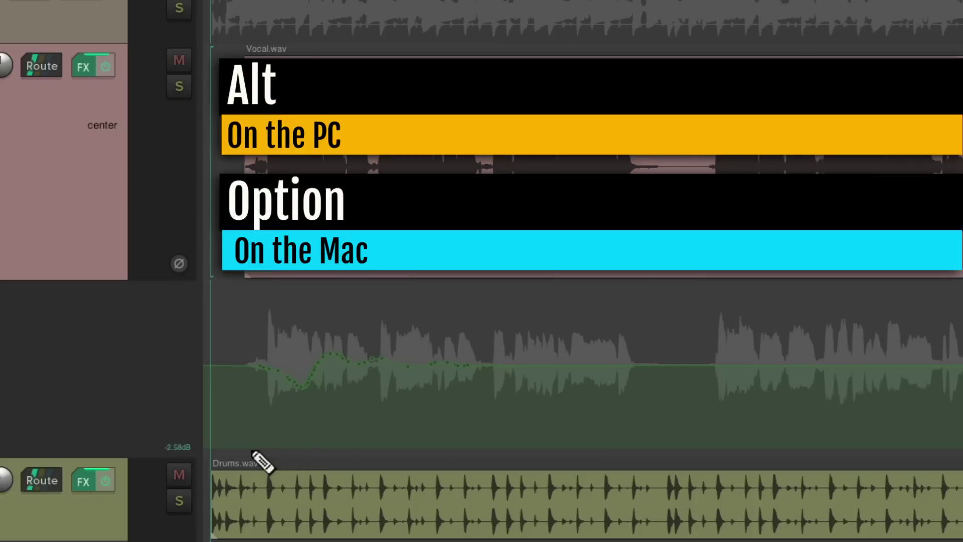
Create an automation item on the Vocal's volume envelope from the clip's start to about bar 8.5, try moving it, and undo the move
drag(266, 456, 641, 451)
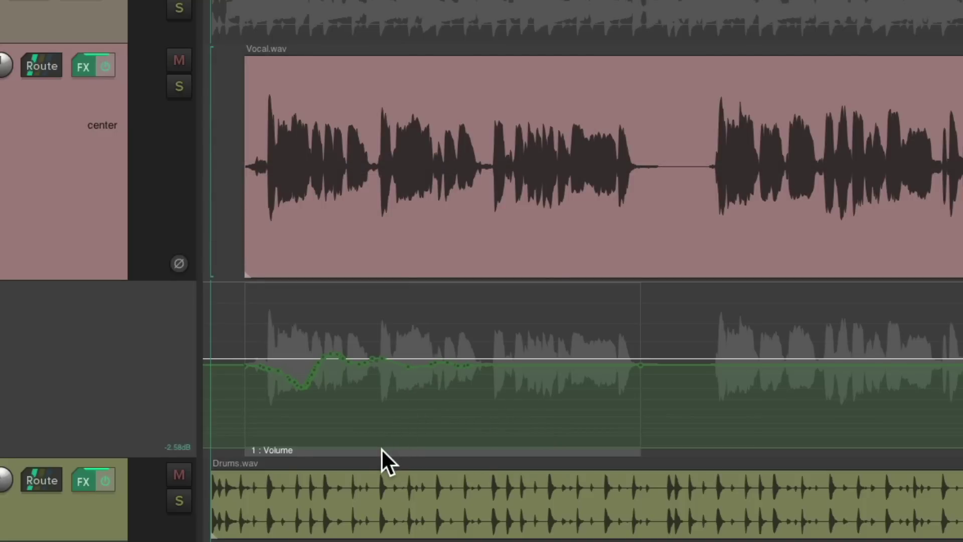
drag(381, 448, 528, 444)
key(ctrl+z)
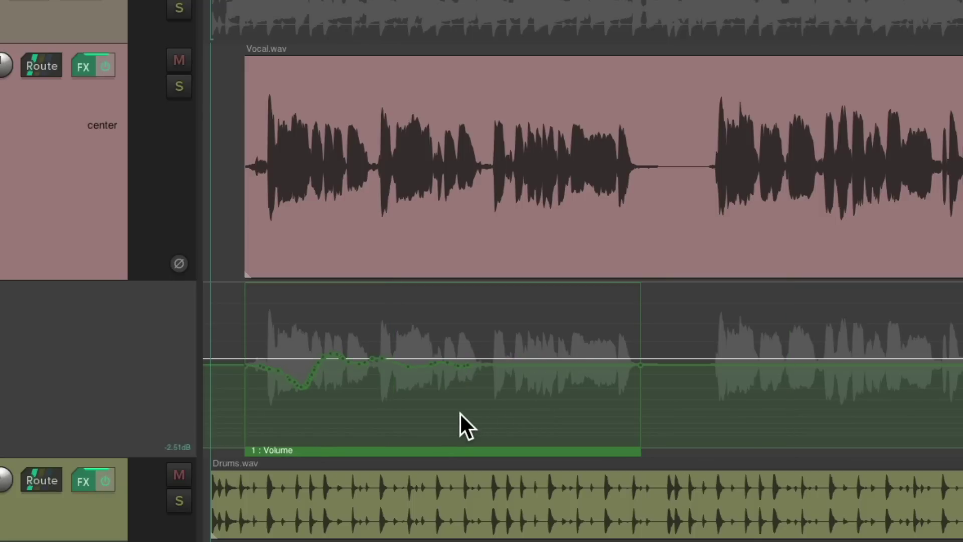
Create a second, overlapping volume automation item from bar 1 to about bar 9, try drawing a curve in it, and undo the drawing
drag(224, 452, 673, 458)
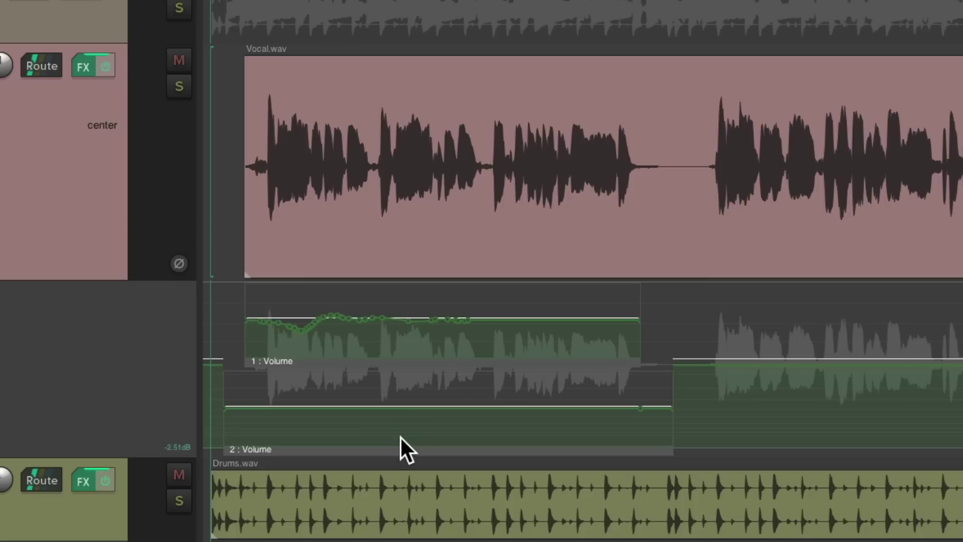
drag(280, 408, 455, 410)
key(ctrl+z)
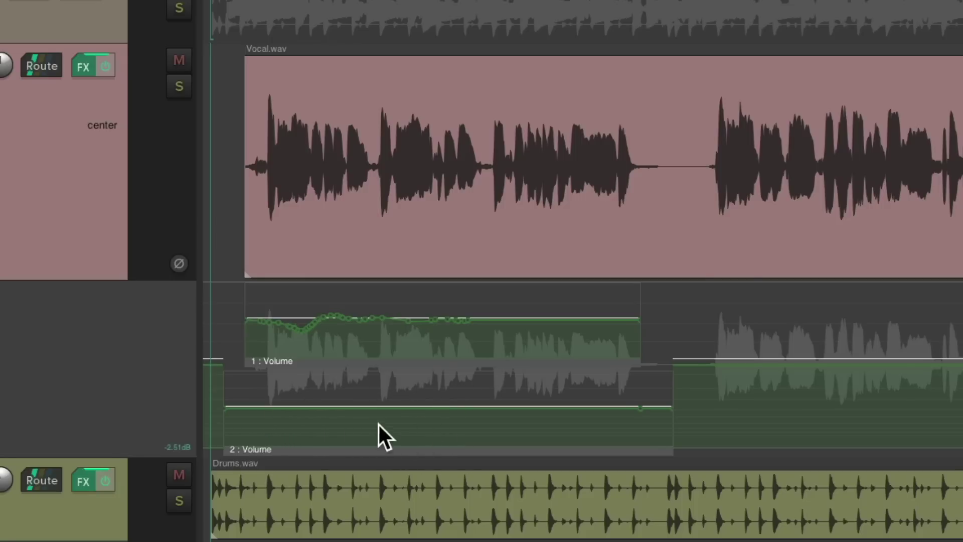
Shape a three-point volume dip in the second automation item from about bar 1.8 to 4.3, lowest near bar 3, and play it back
click(271, 408)
click(335, 408)
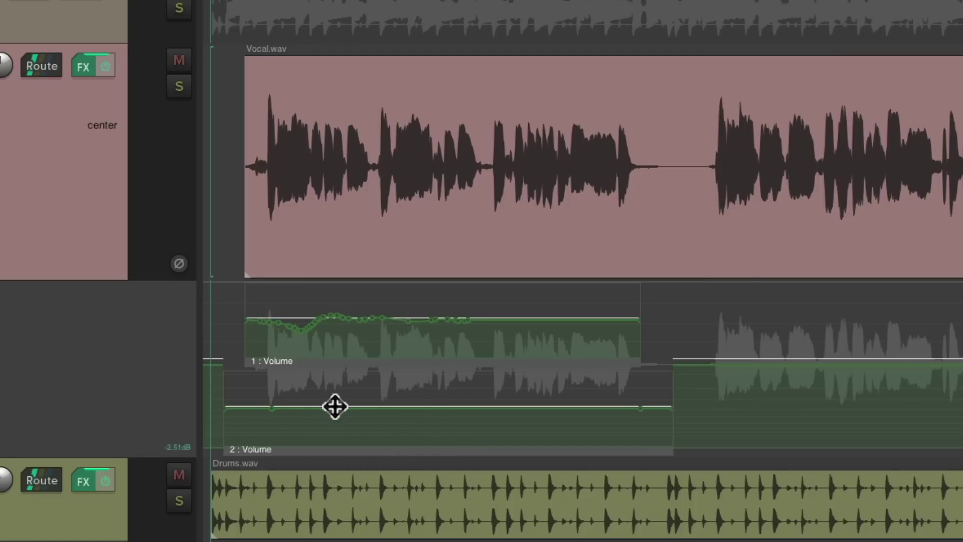
click(411, 407)
drag(353, 410, 346, 489)
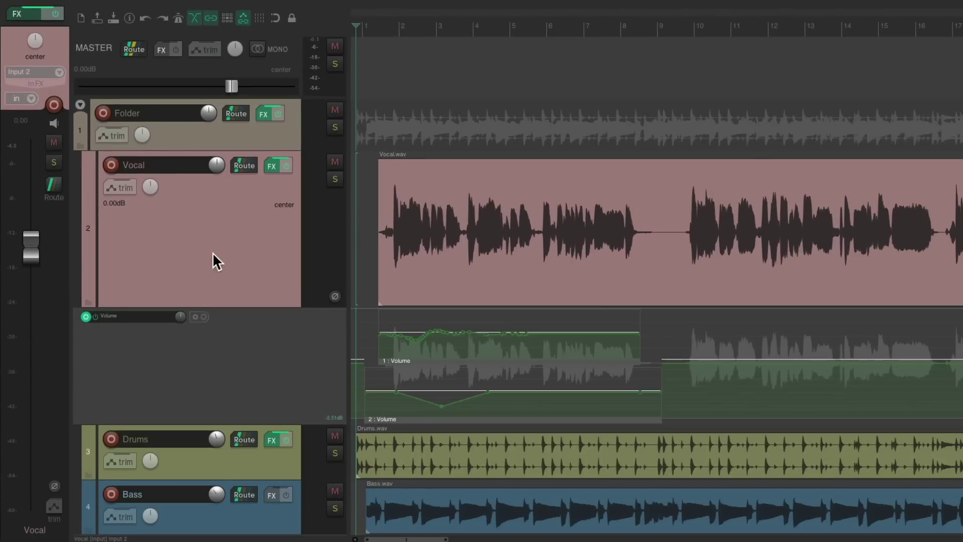
key(space)
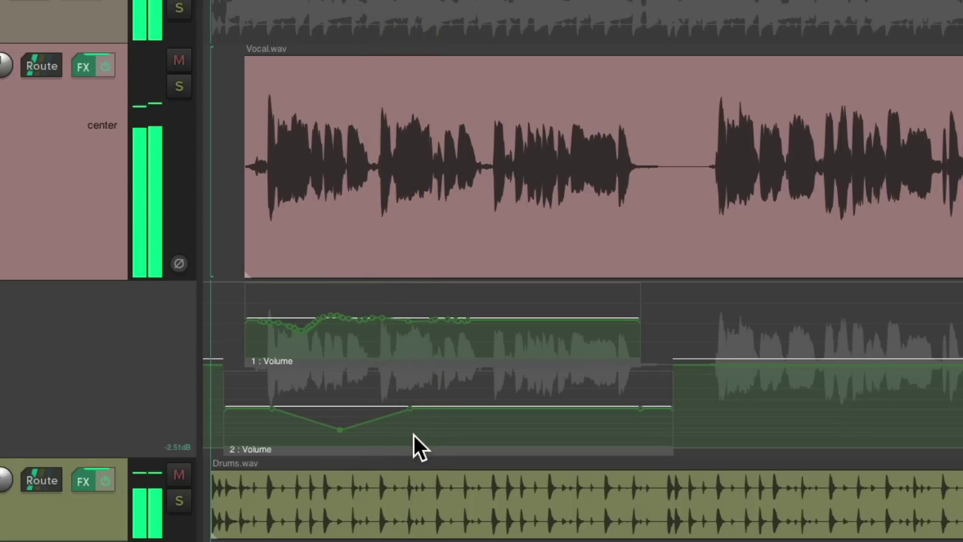
key(space)
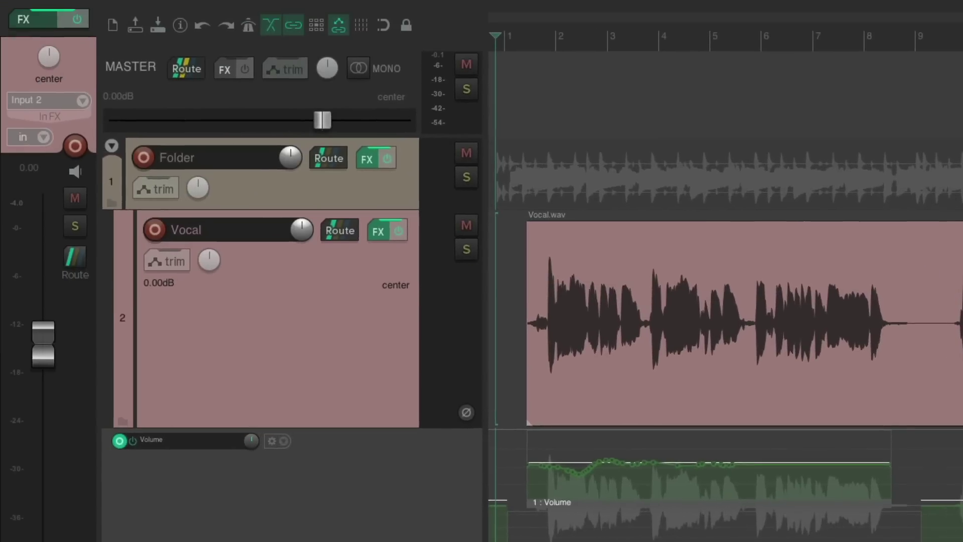
Set the Vocal track's automation mode to Read, close its envelope settings, and play back the automation
click(149, 261)
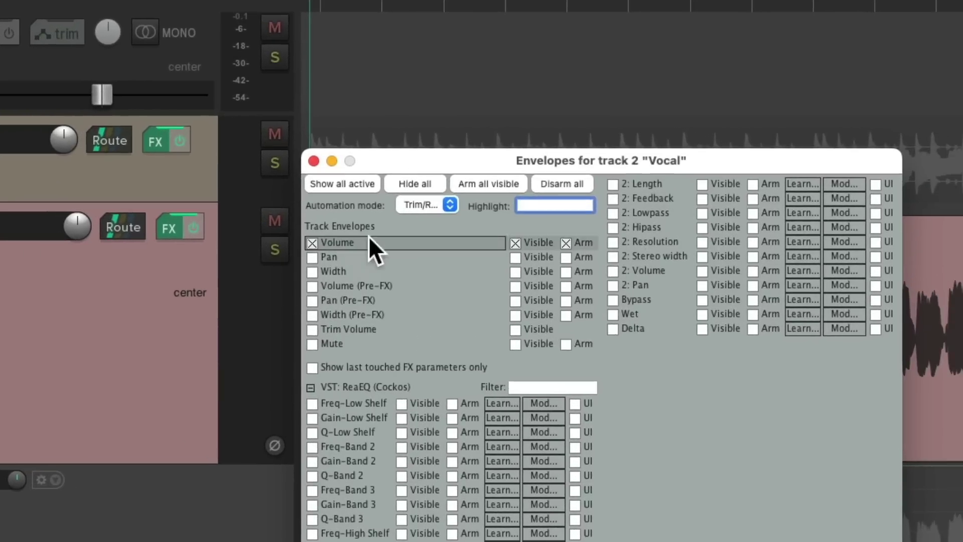
click(596, 213)
click(442, 221)
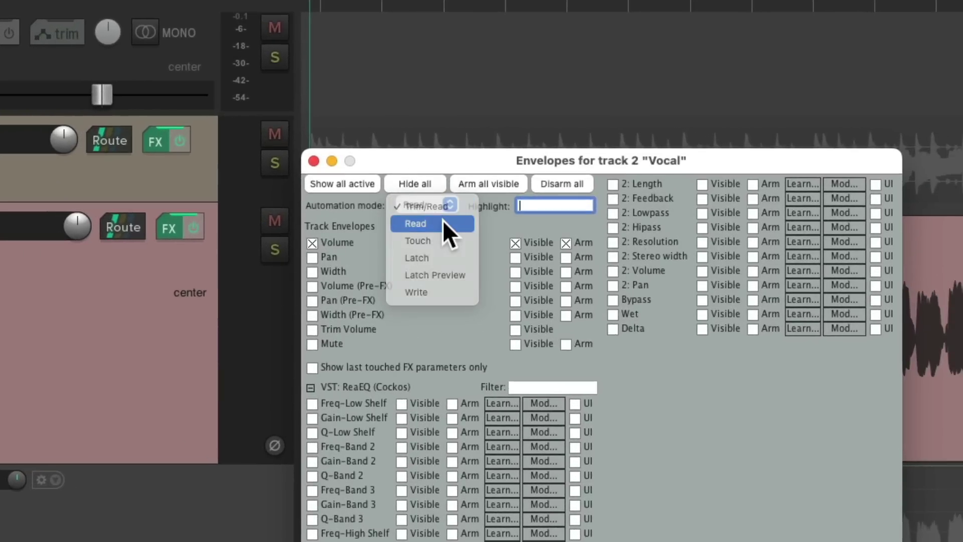
key(Escape)
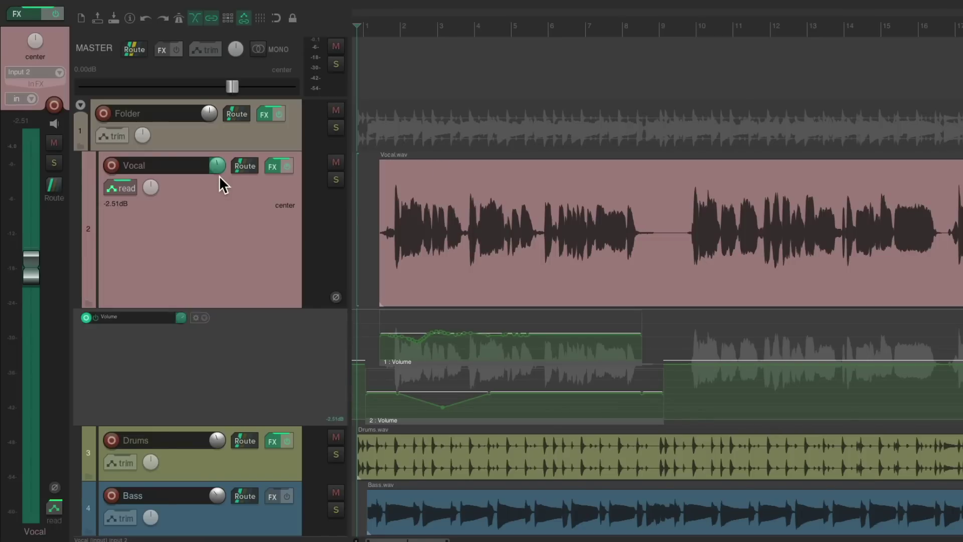
key(space)
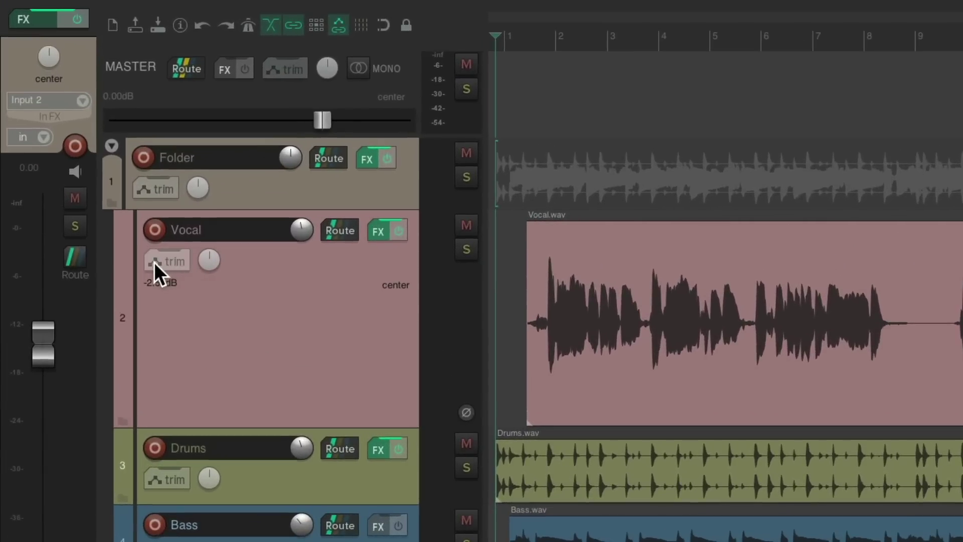
Enable the Volume (Pre-FX) envelope for the Vocal track and close its envelope settings
click(119, 186)
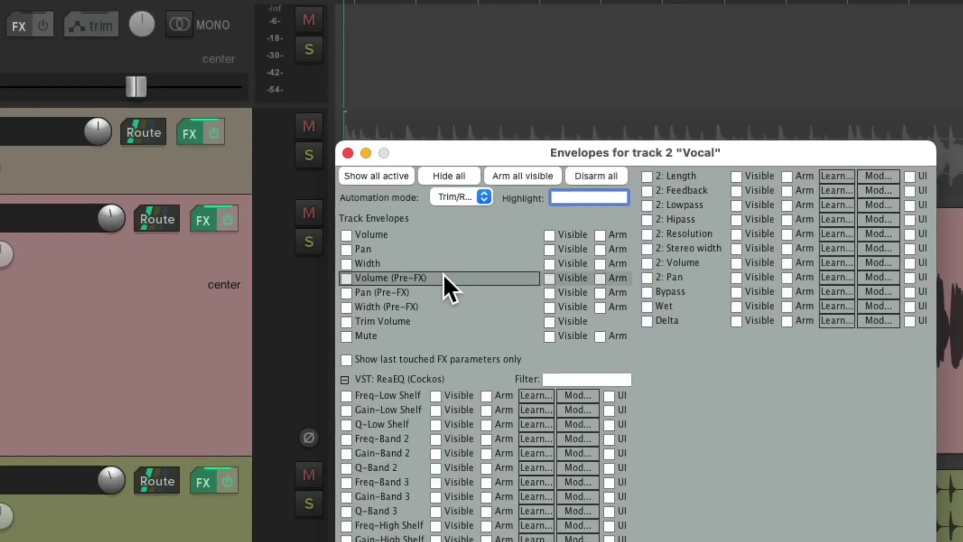
click(346, 278)
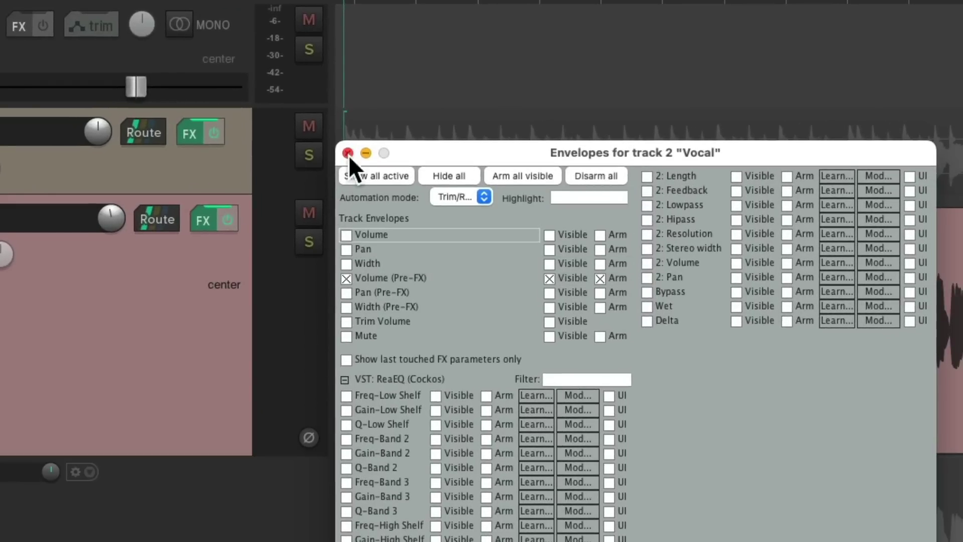
click(348, 153)
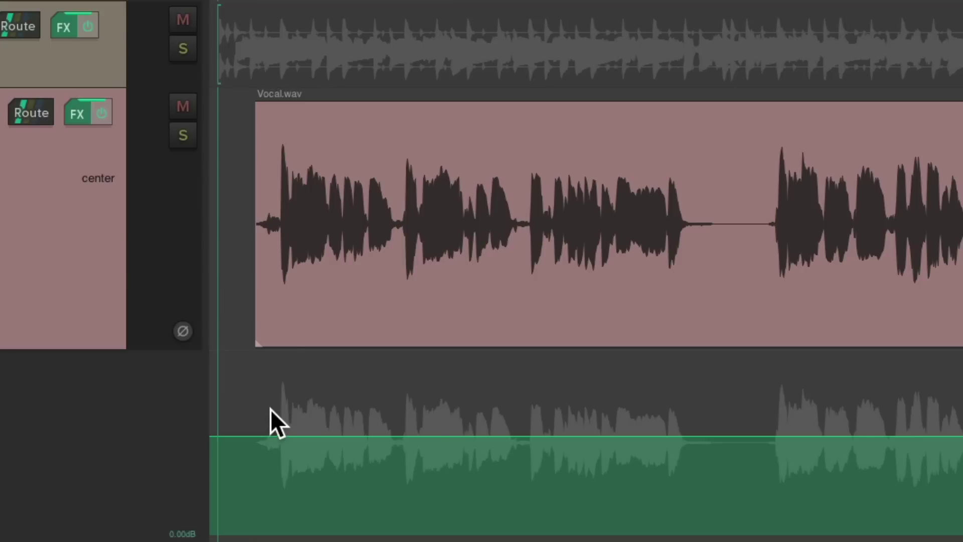
Try lowering the first loud word in the Vocal's Pre-FX volume envelope, play it back, and undo the edit
scroll(270, 407, up, 5)
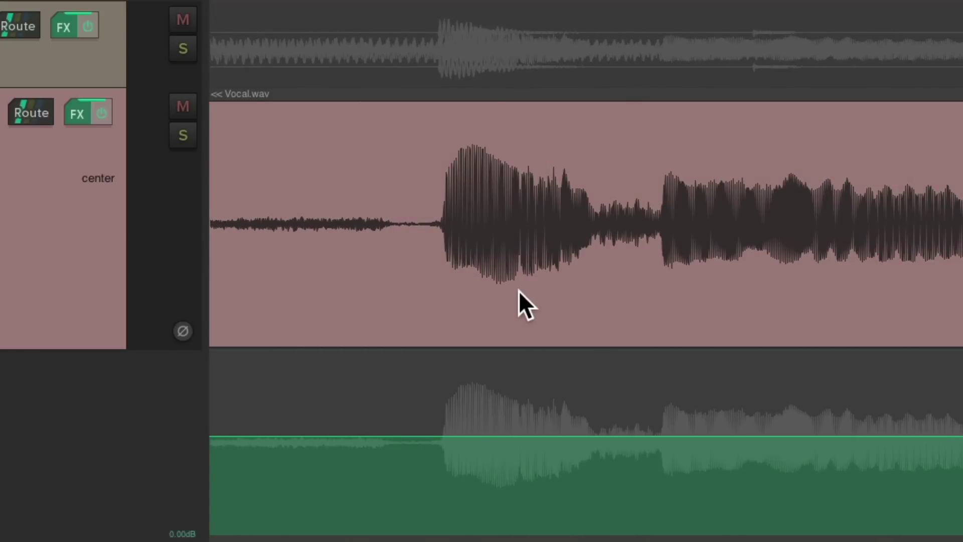
drag(424, 451, 592, 451)
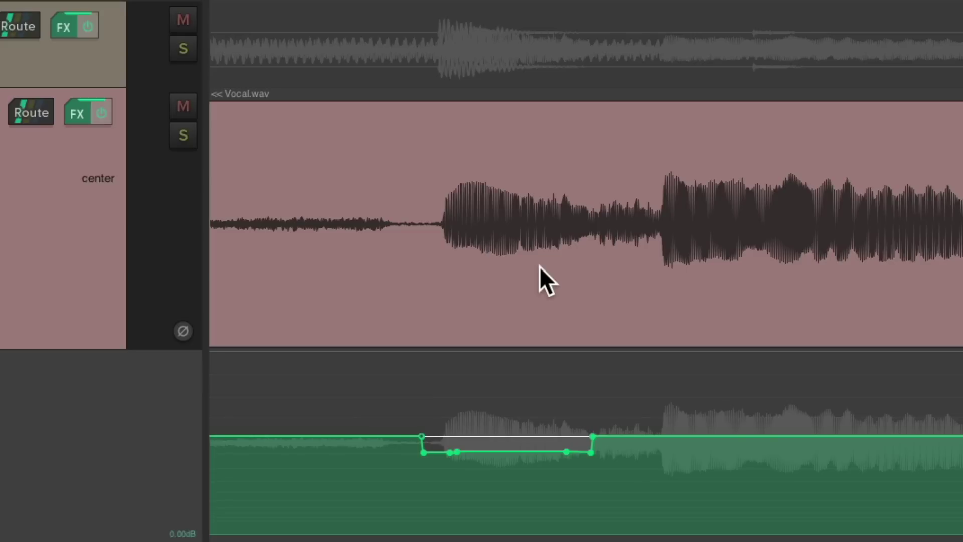
key(space)
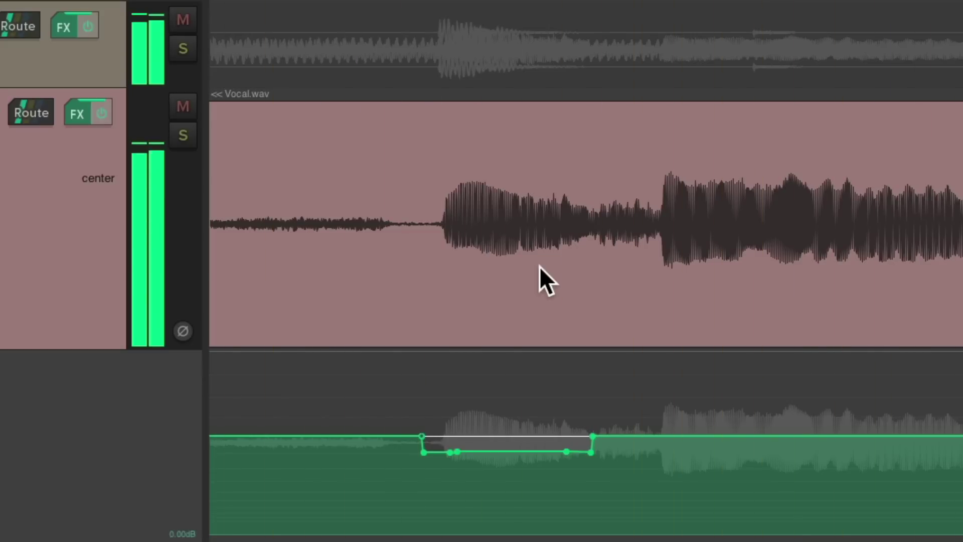
key(space)
key(ctrl+z)
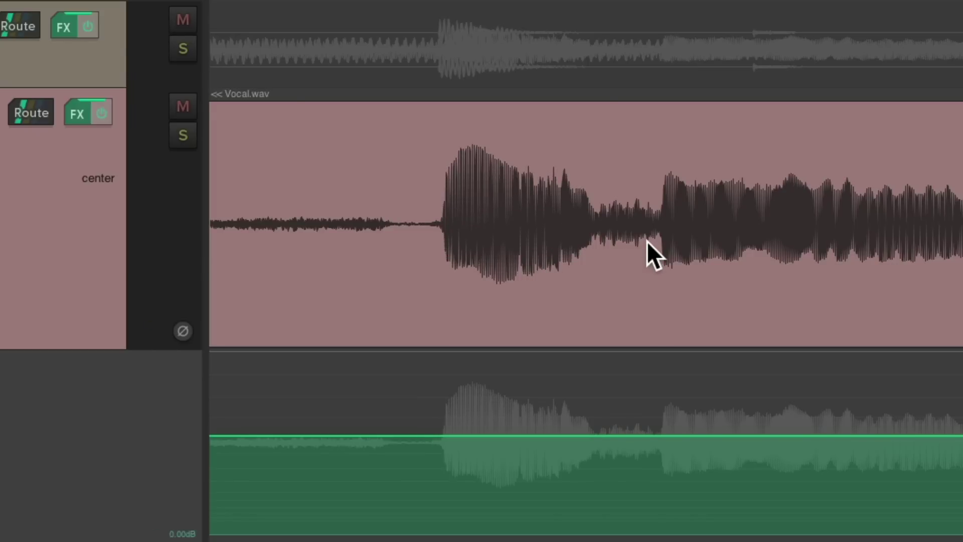
Lower the Pre-FX volume envelope across the short quiet passage right after the first loud word, and play it back
drag(589, 436, 658, 435)
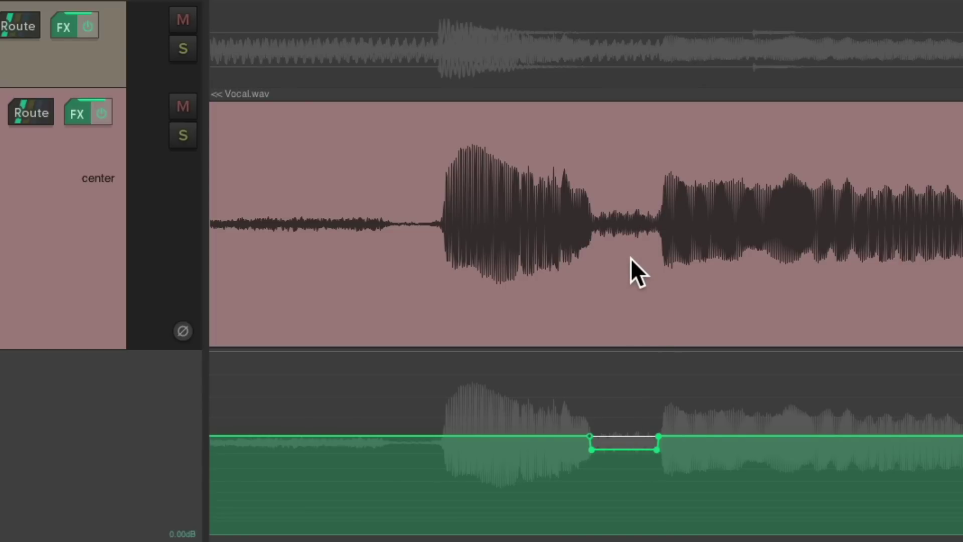
key(space)
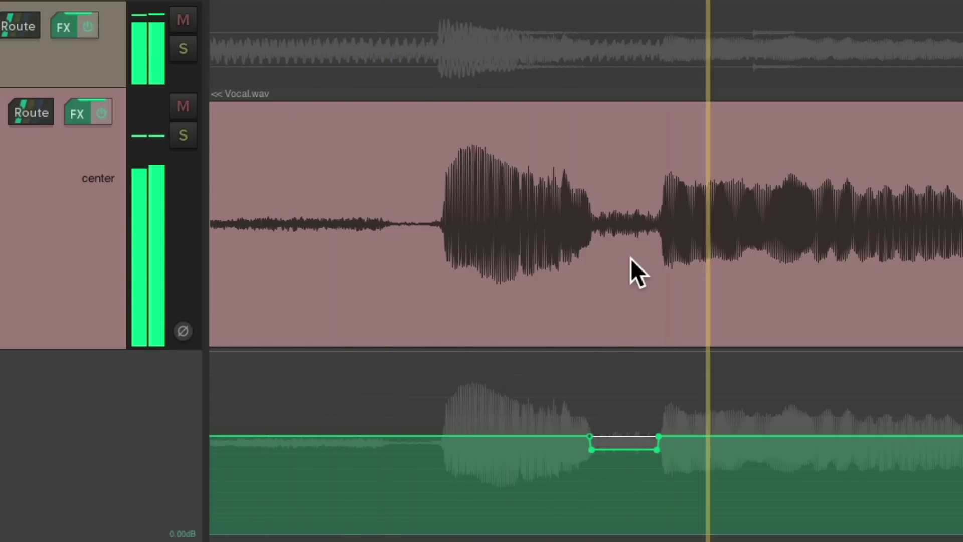
key(space)
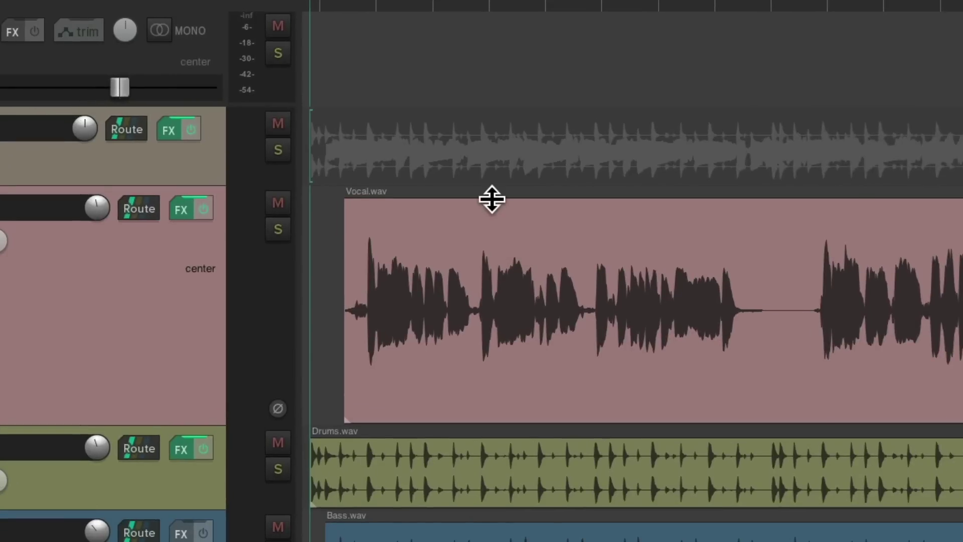
Try the Vocal clip's volume handle, and split the clip between words at about bars 3.2, 3.8, 4.1 and 4.8
mouse_move(492, 199)
mouse_down()
mouse_move(494, 278)
mouse_move(490, 191)
mouse_up()
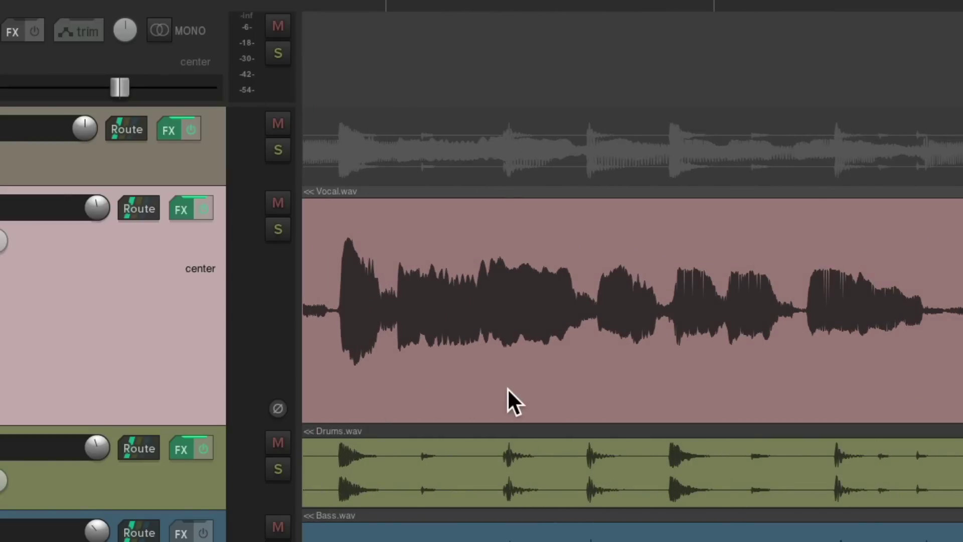
scroll(507, 387, up, 8)
key(s)
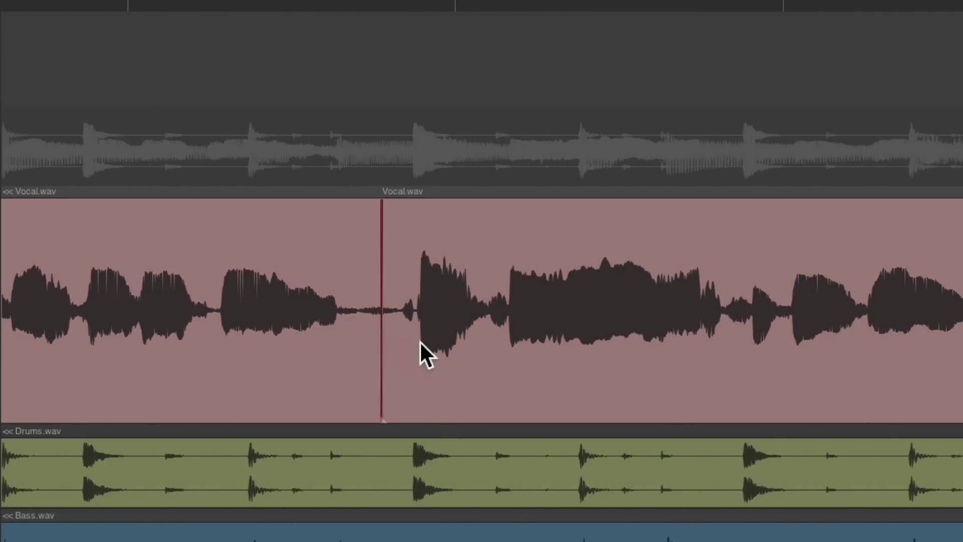
key(s)
key(s)
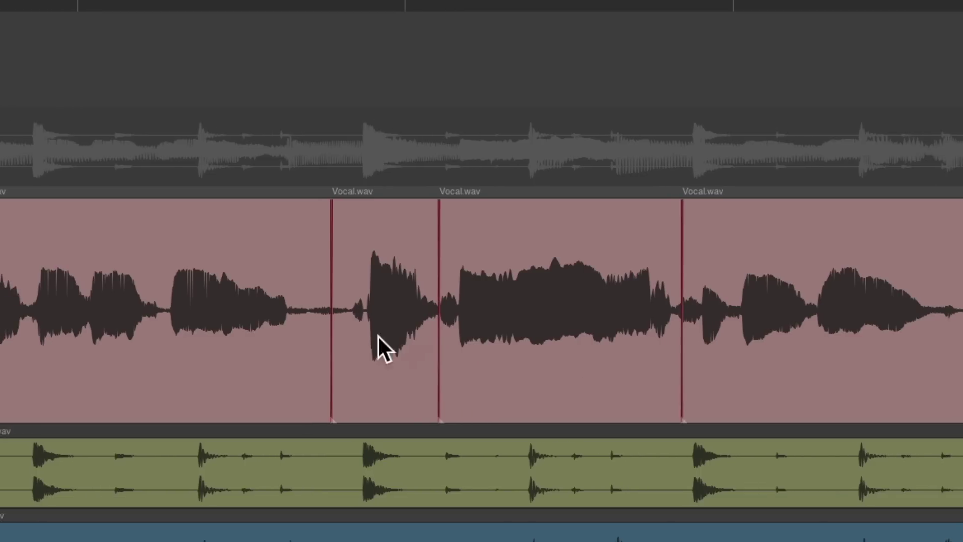
key(s)
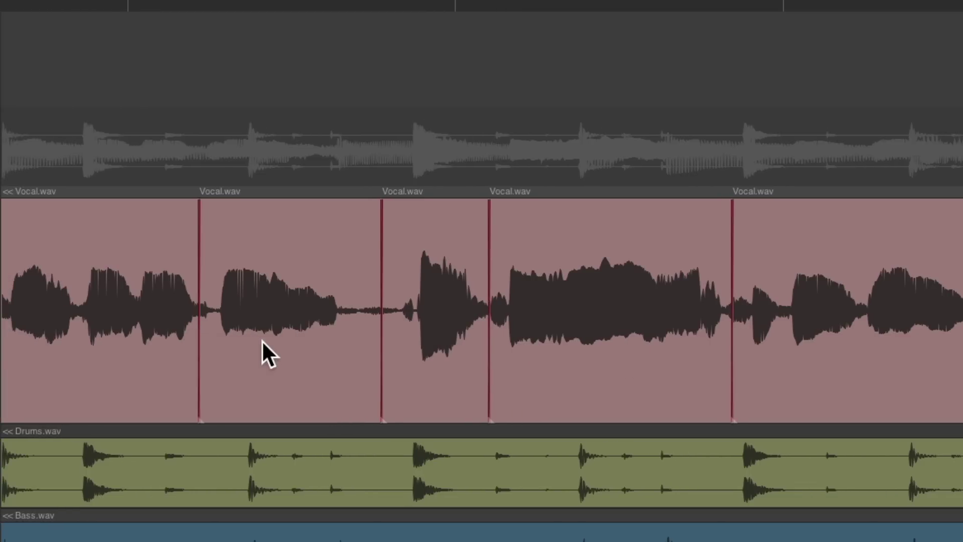
Lower the three middle Vocal clips' item volumes to about -0.74 dB, -2.05 dB and -0.70 dB in order
mouse_move(277, 206)
mouse_down()
mouse_move(273, 232)
mouse_move(270, 216)
mouse_up()
drag(445, 204, 443, 247)
mouse_move(605, 214)
mouse_down()
mouse_move(602, 230)
mouse_move(602, 216)
mouse_up()
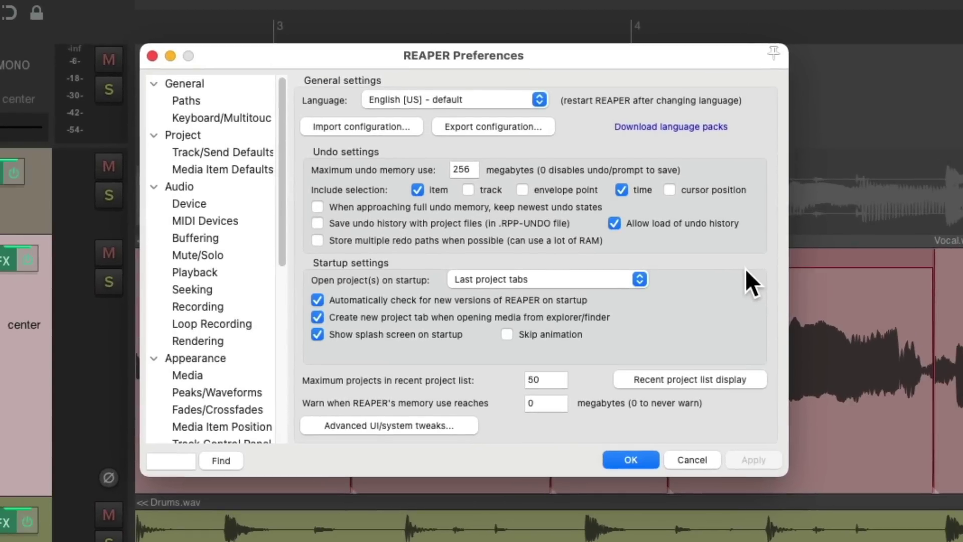
Set the item volume handle preference to "+0dB is center of item" in the media appearance settings and confirm
click(231, 374)
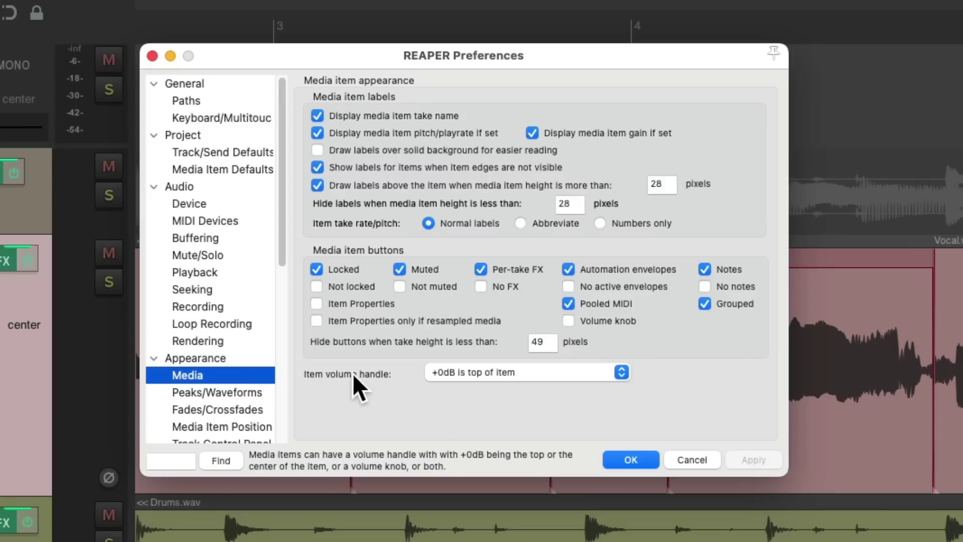
click(508, 373)
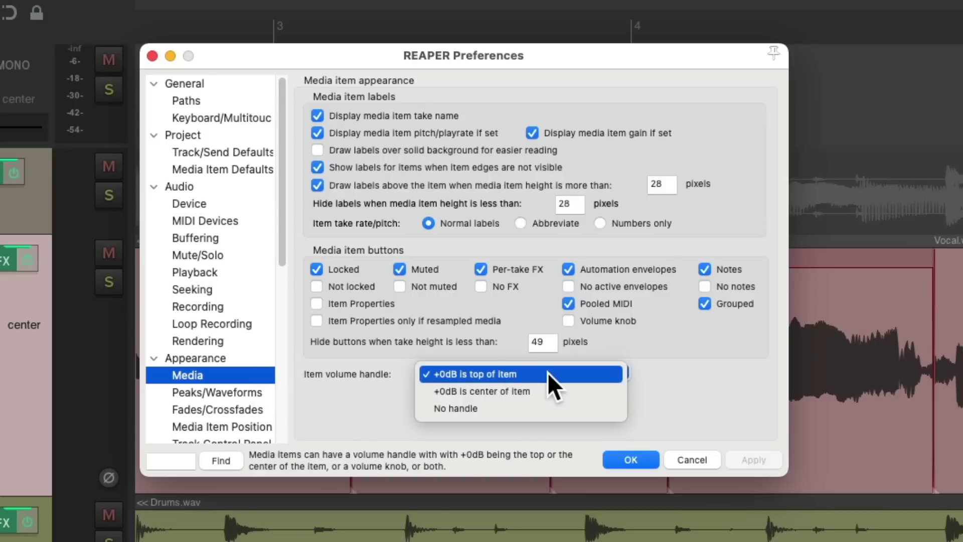
click(555, 395)
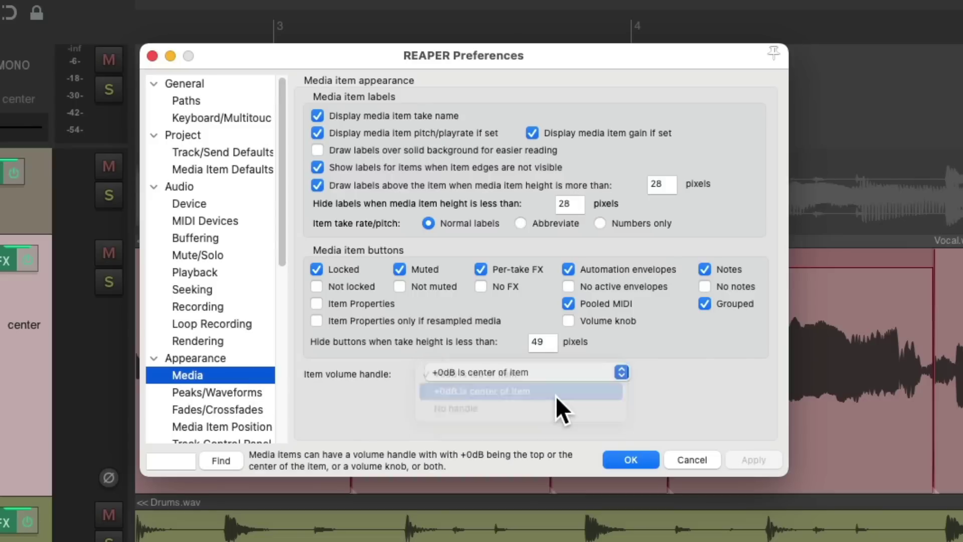
click(629, 459)
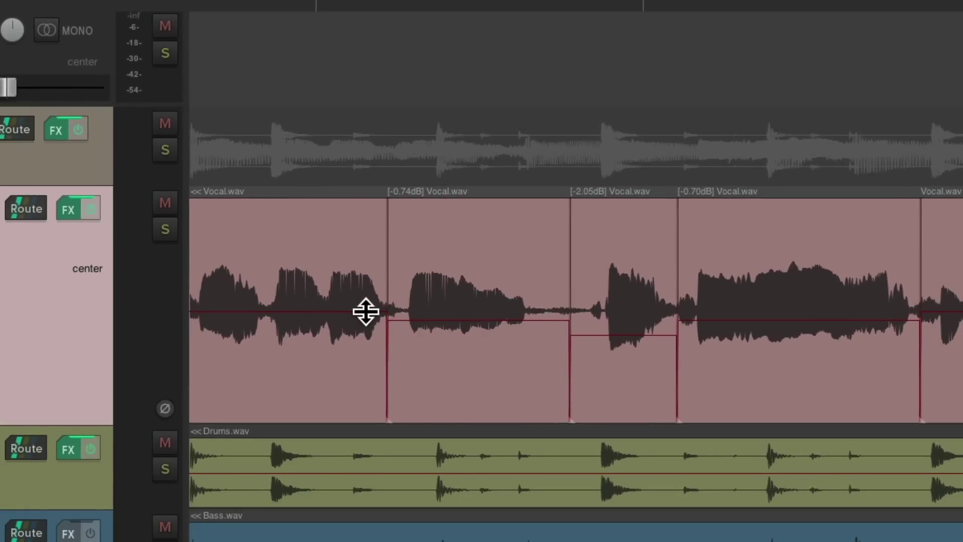
Adjust the first four Vocal clips' item volumes to about +2.07, -0.63, -1.13 and -0.43 dB in order
drag(366, 312, 356, 281)
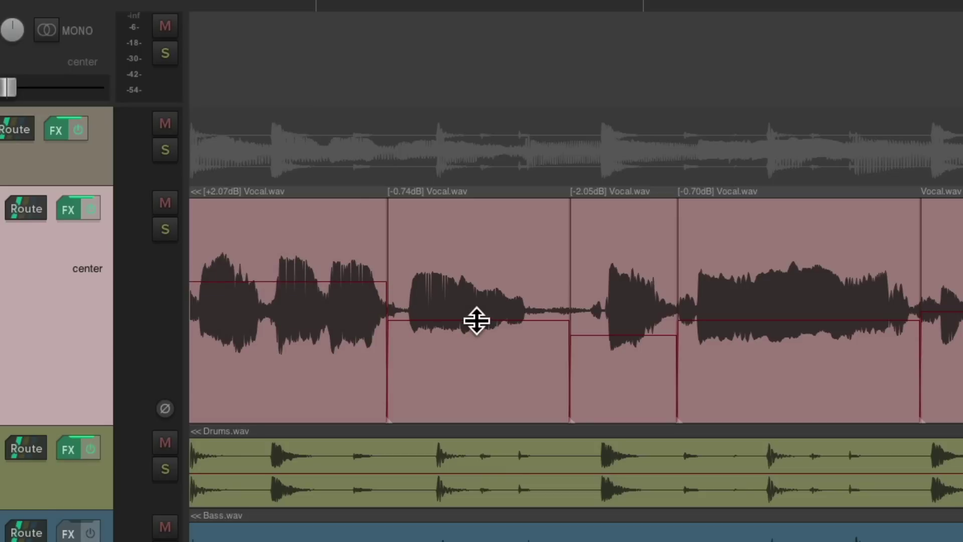
mouse_move(475, 321)
mouse_down()
mouse_move(475, 342)
mouse_move(482, 288)
mouse_move(479, 319)
mouse_up()
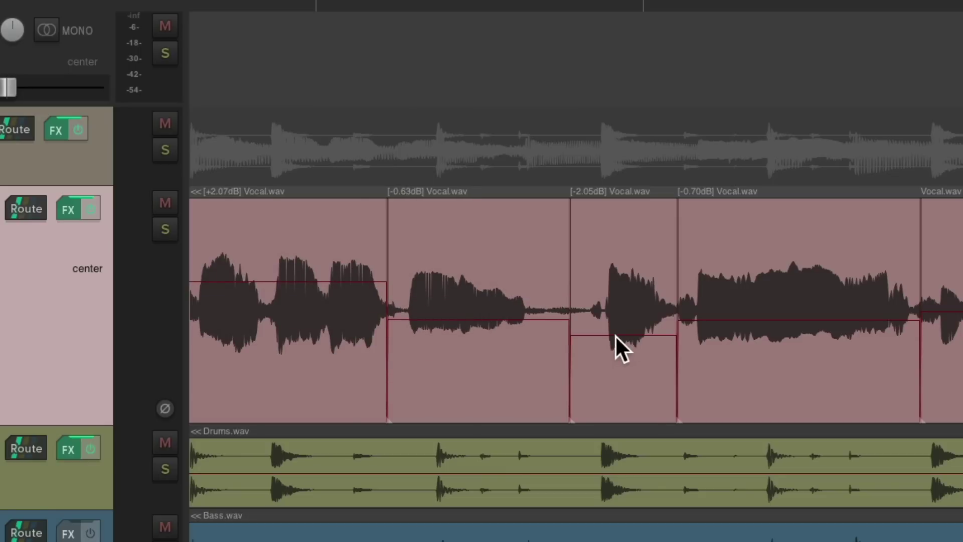
mouse_move(615, 335)
mouse_down()
mouse_move(612, 363)
mouse_move(609, 314)
mouse_move(609, 325)
mouse_up()
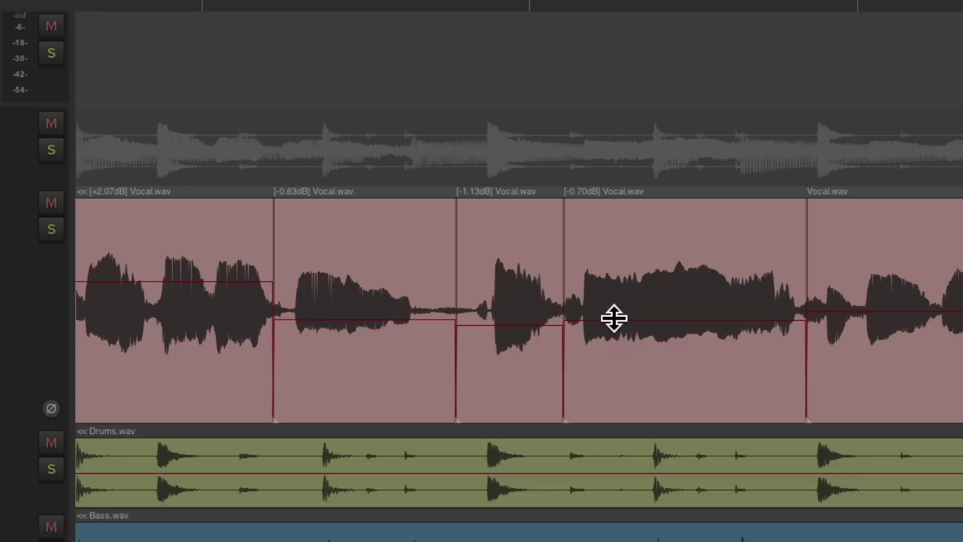
mouse_move(614, 318)
mouse_down()
mouse_move(608, 363)
mouse_move(612, 313)
mouse_up()
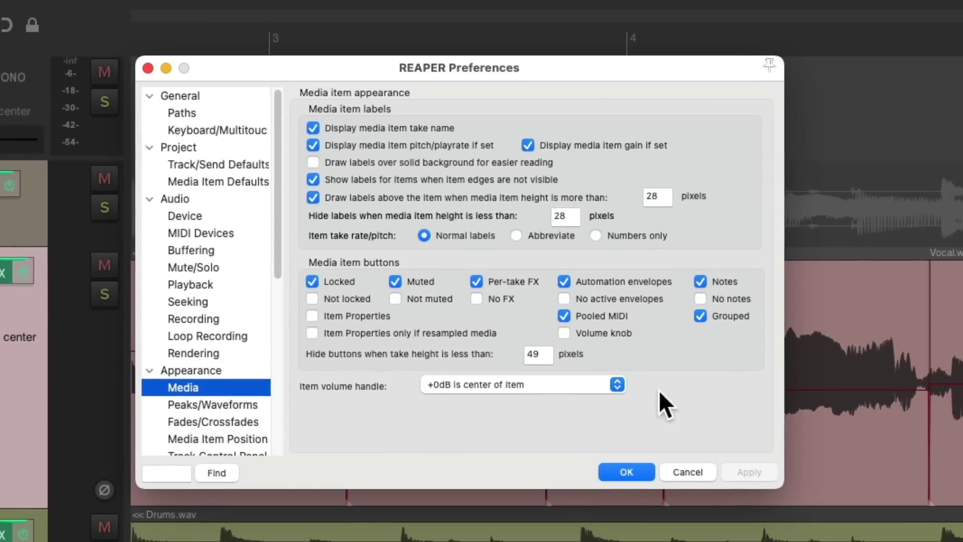
Set the item volume handle to "No handle", enable the Volume knob media item button, and confirm the preferences
click(576, 386)
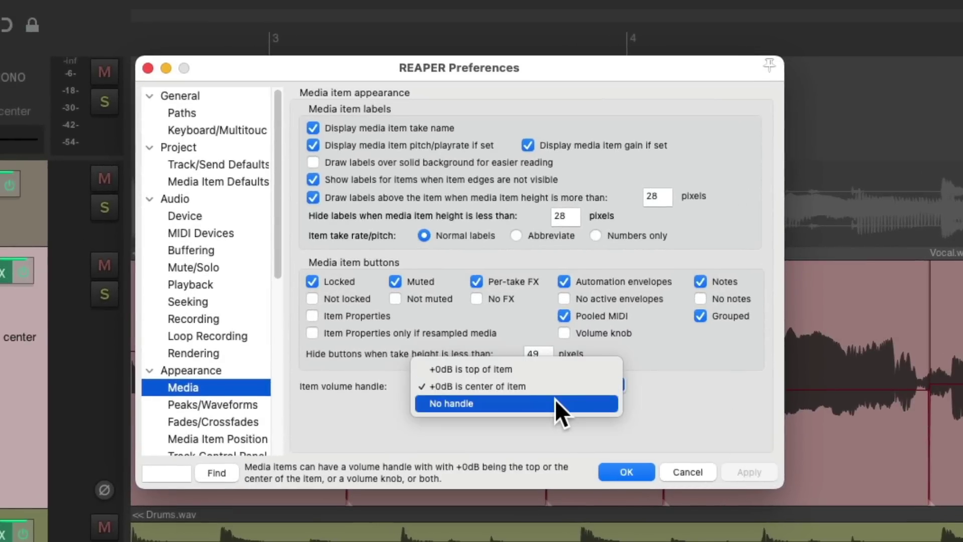
click(555, 398)
click(563, 332)
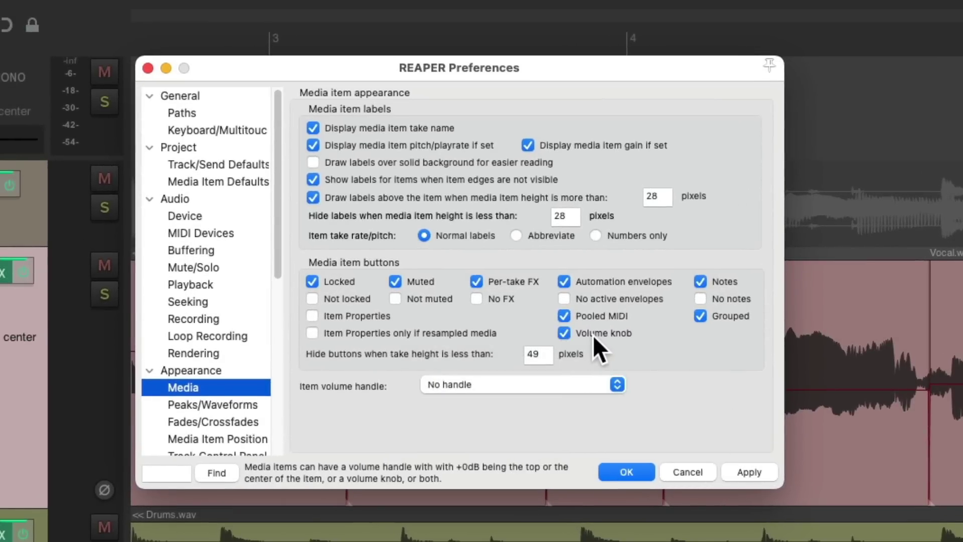
click(620, 467)
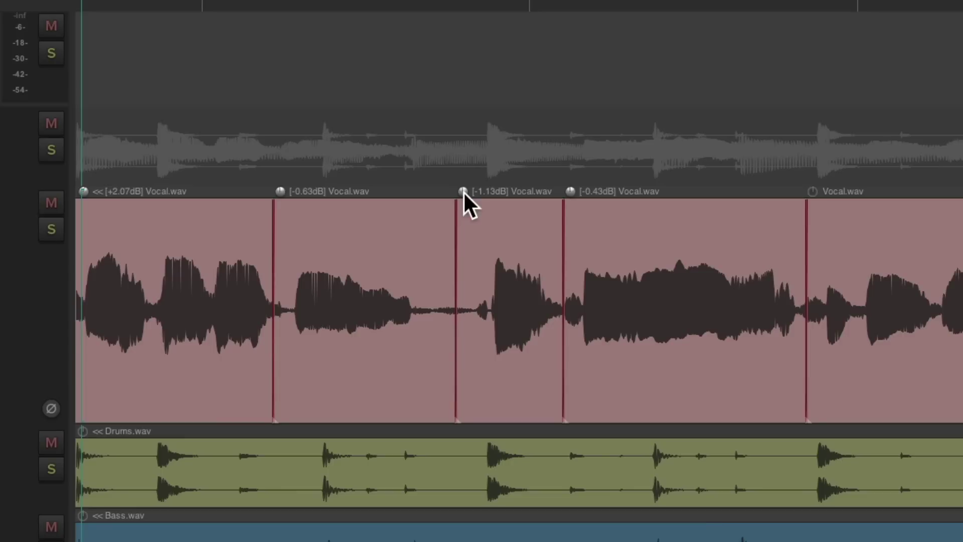
Reset the third Vocal clip's item volume to 0 dB, set the second's to about +0.10 dB, and adjust the fourth's
mouse_move(462, 191)
mouse_down()
mouse_move(462, 221)
mouse_move(461, 188)
mouse_up()
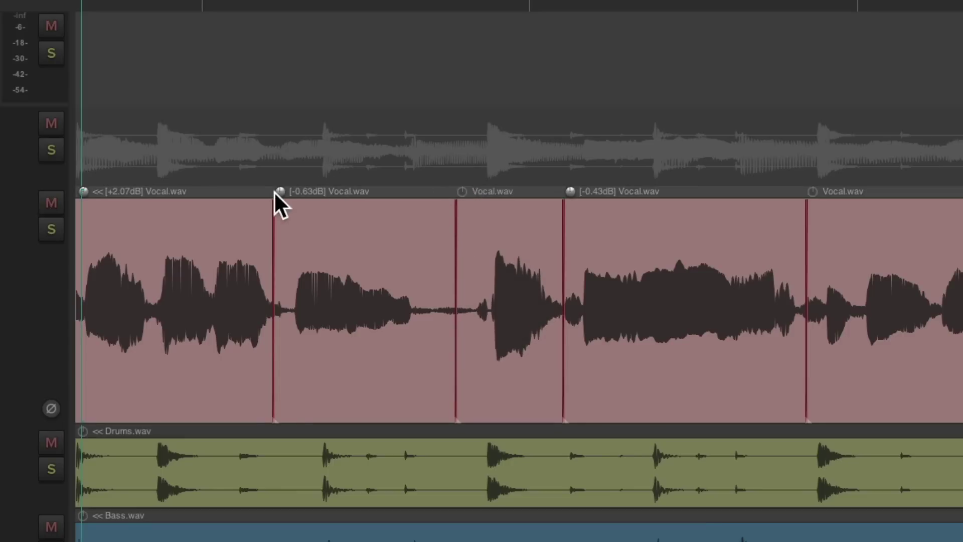
mouse_move(276, 193)
mouse_down()
mouse_move(277, 217)
mouse_move(277, 187)
mouse_up()
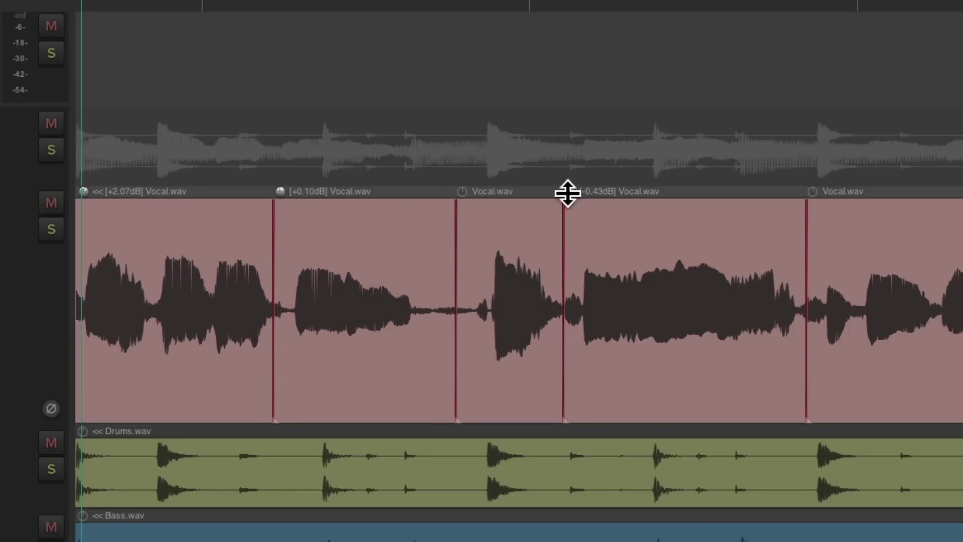
drag(567, 193, 564, 189)
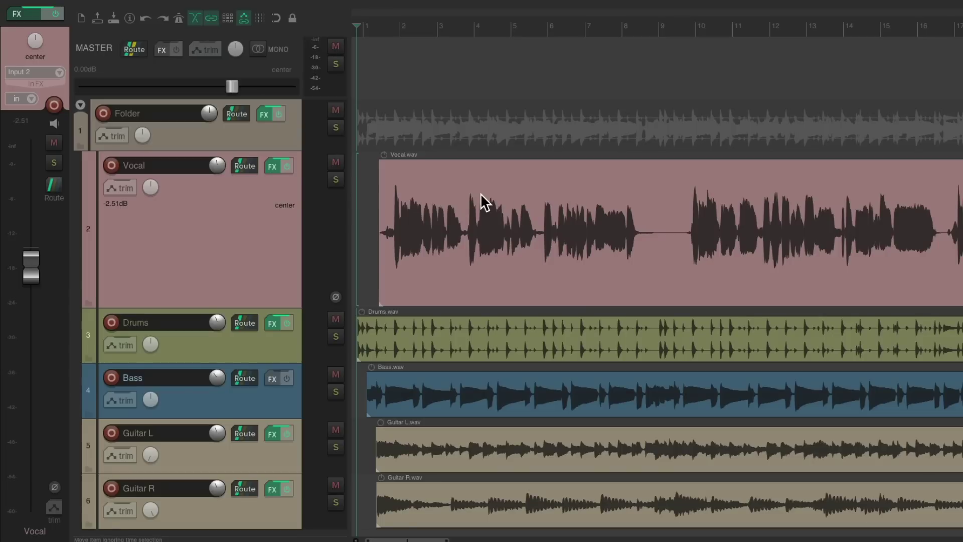
Lower the whole Vocal item's volume to about -18.8 dB in its item properties and confirm
double_click(455, 187)
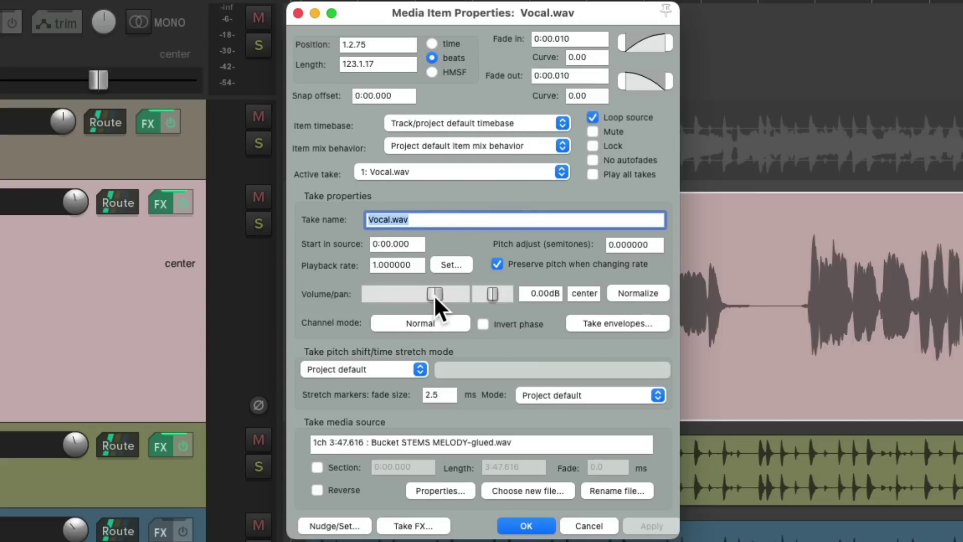
drag(434, 294, 403, 297)
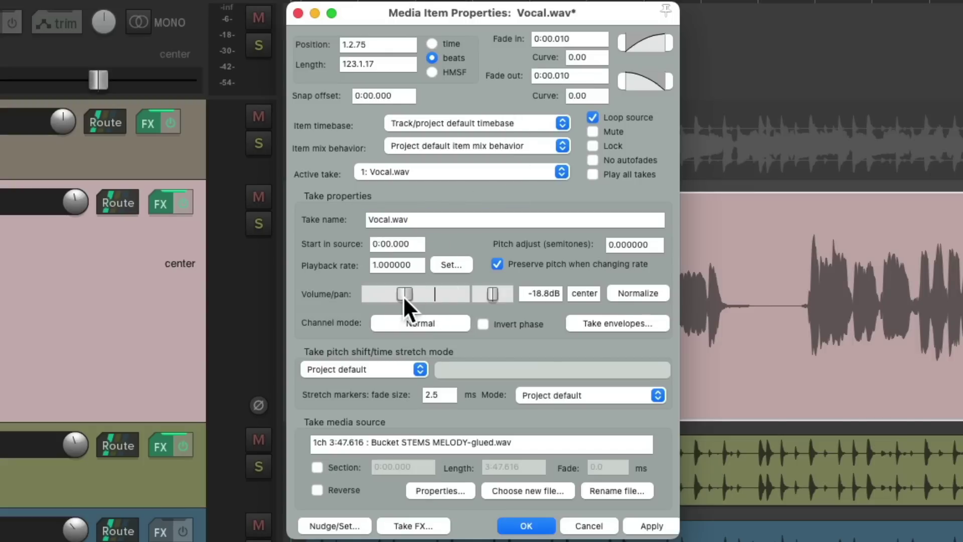
click(548, 525)
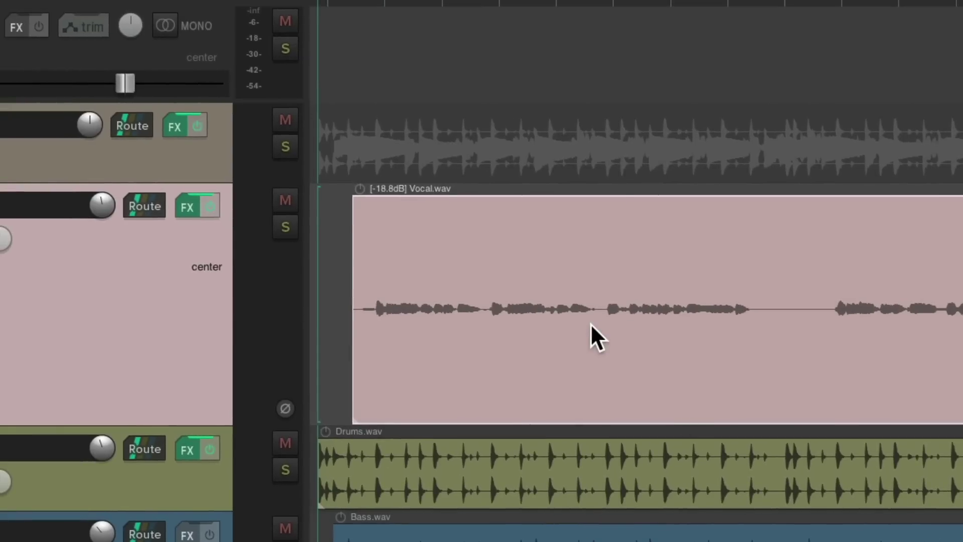
Set the Vocal item's volume to about -2.27 dB in its item properties and confirm
double_click(570, 238)
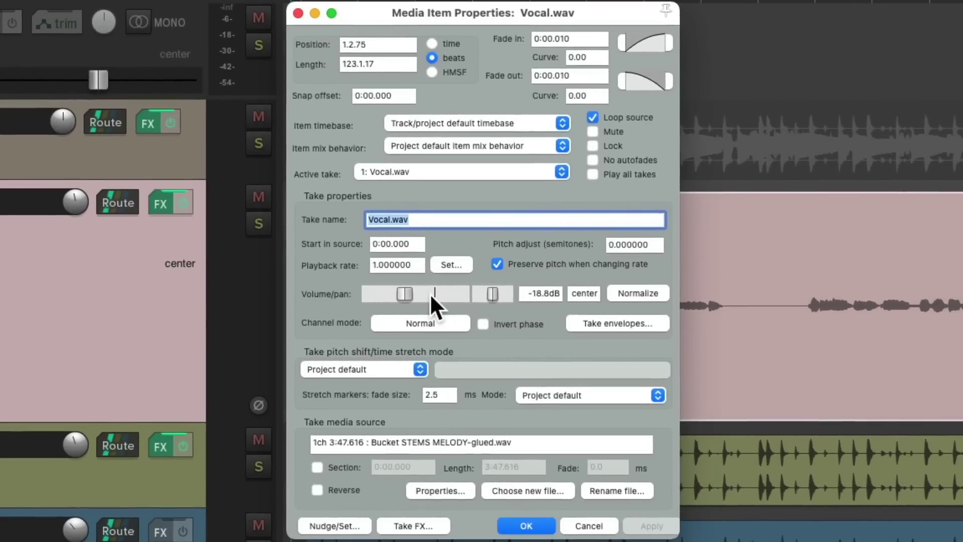
drag(406, 292, 432, 293)
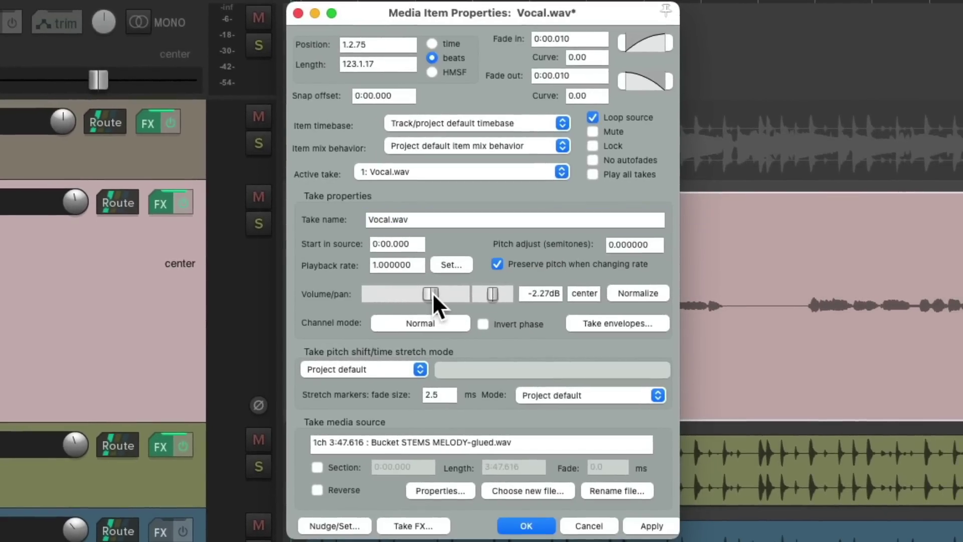
click(517, 525)
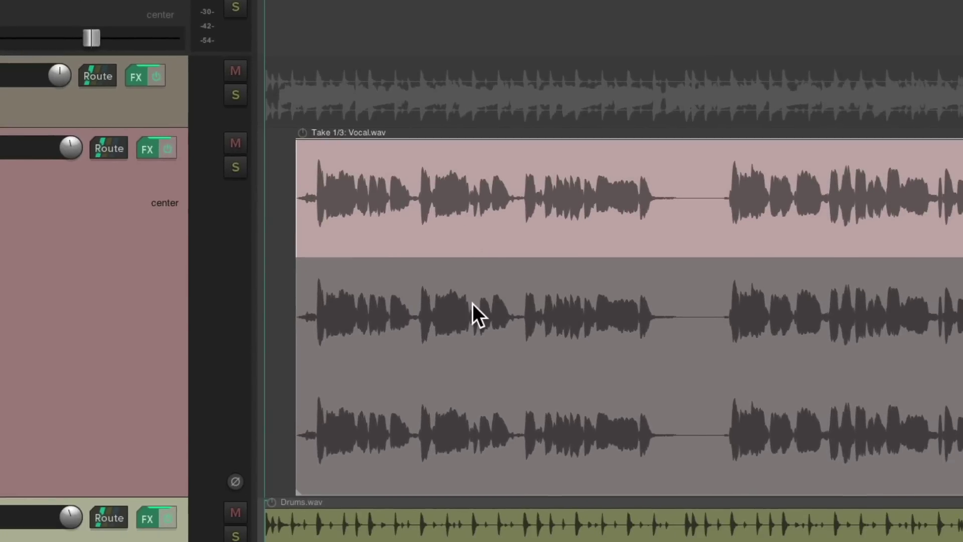
Make the first, second and third takes of the Vocal item active in turn
click(388, 152)
click(387, 273)
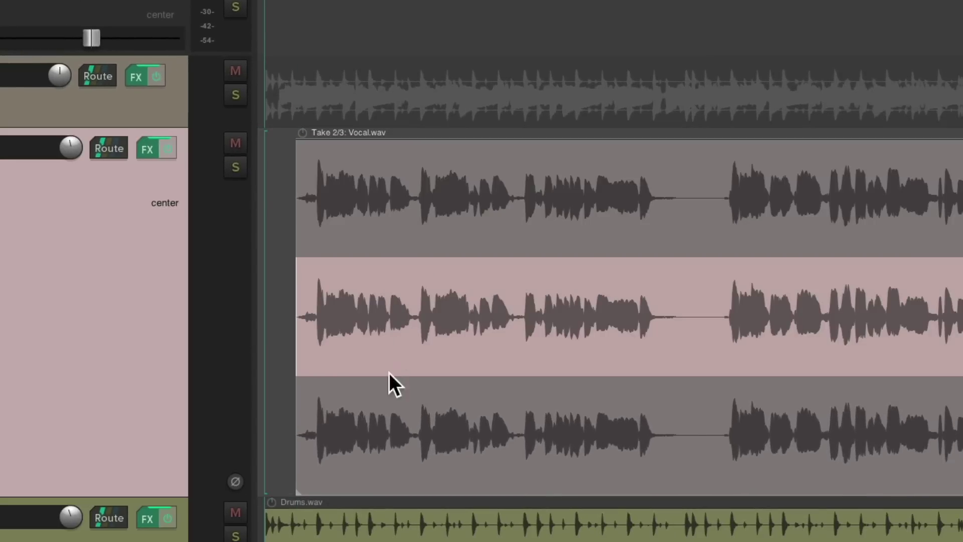
click(387, 393)
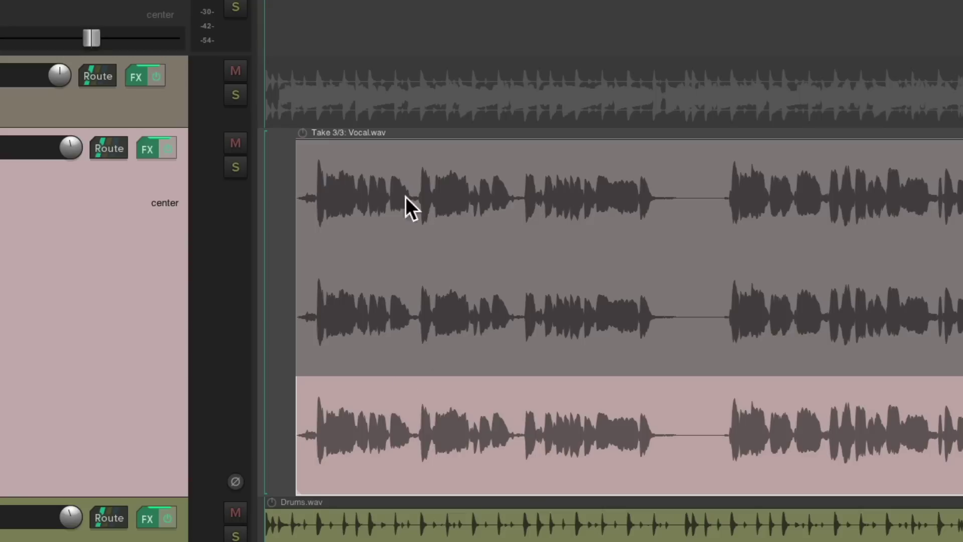
Lower the first Vocal take's volume to about -6.41 dB in its item properties and confirm
double_click(378, 169)
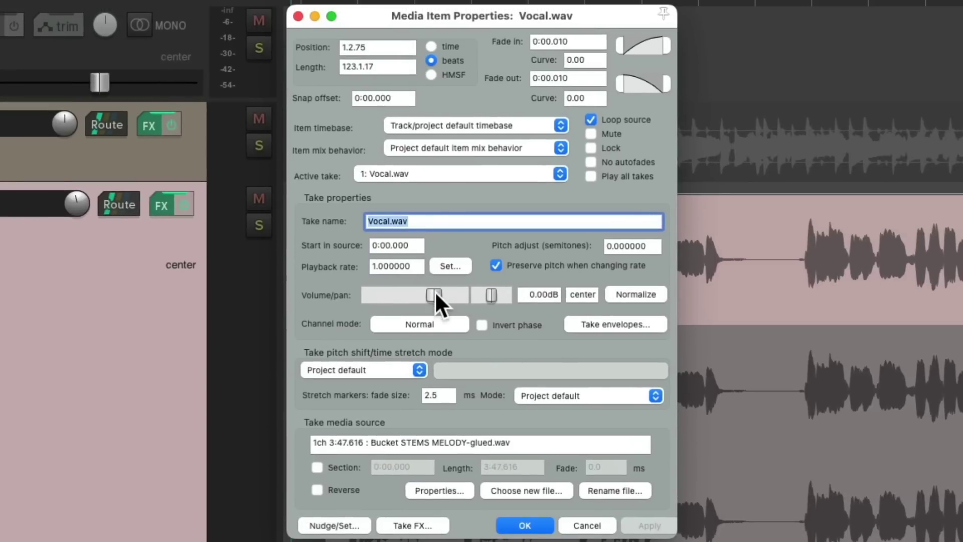
drag(435, 293, 422, 295)
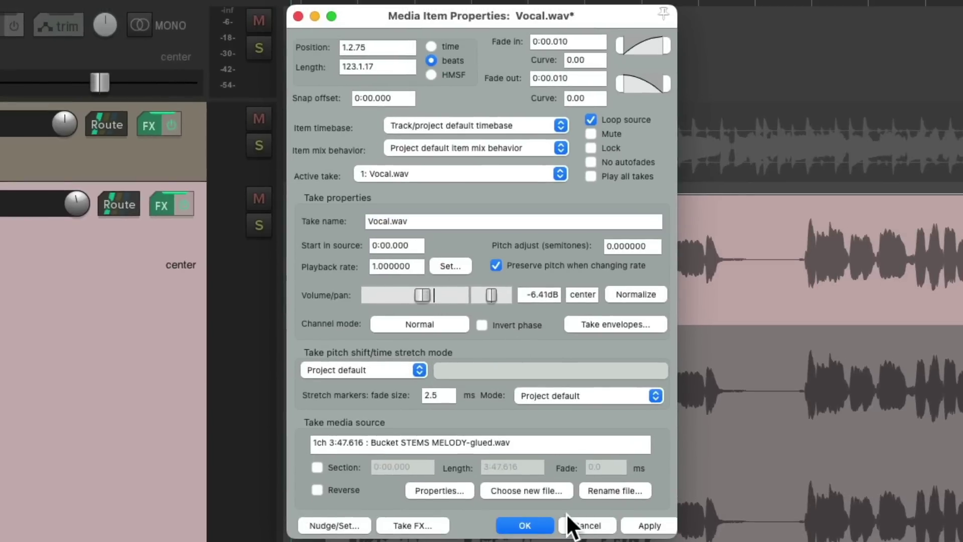
click(544, 524)
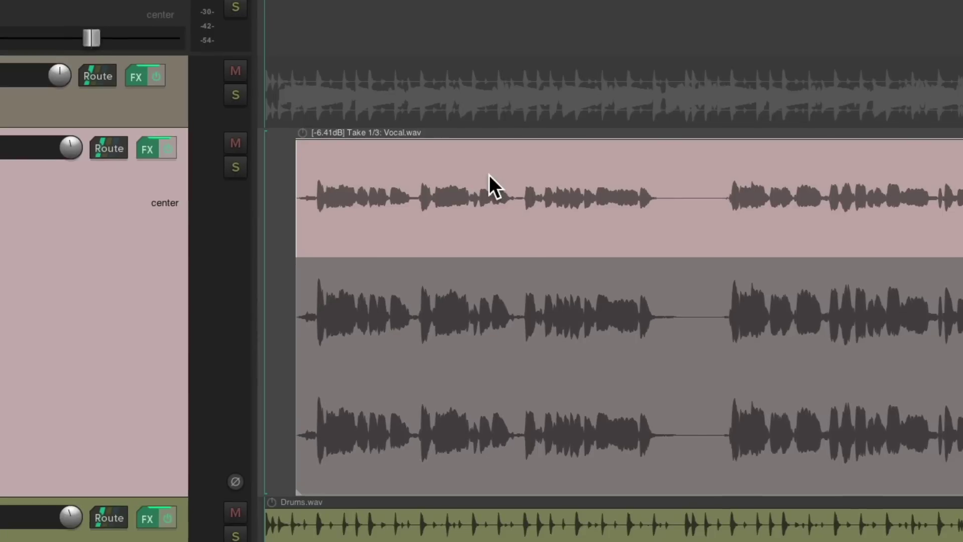
Activate the second Vocal take and raise its volume to about +5.35 dB in its item properties
click(420, 271)
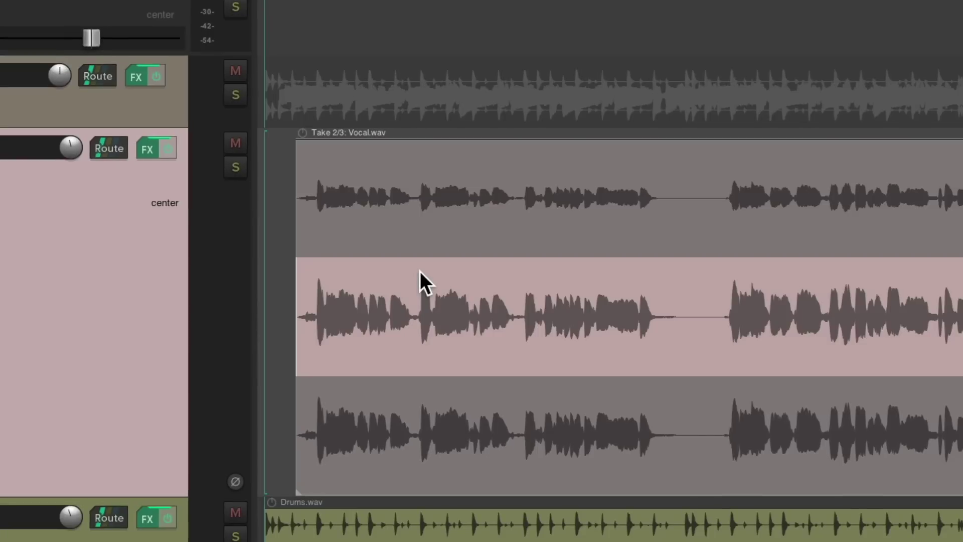
double_click(420, 271)
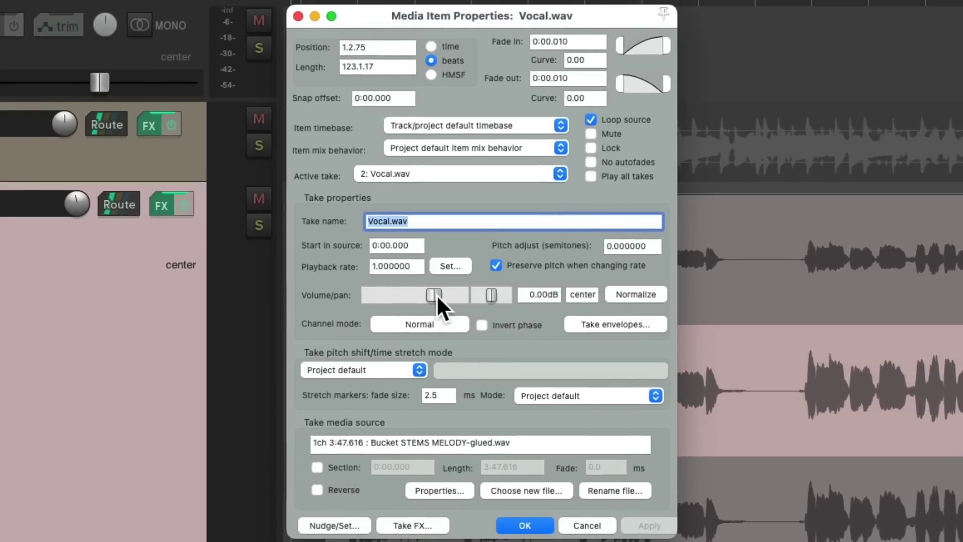
drag(436, 294, 445, 293)
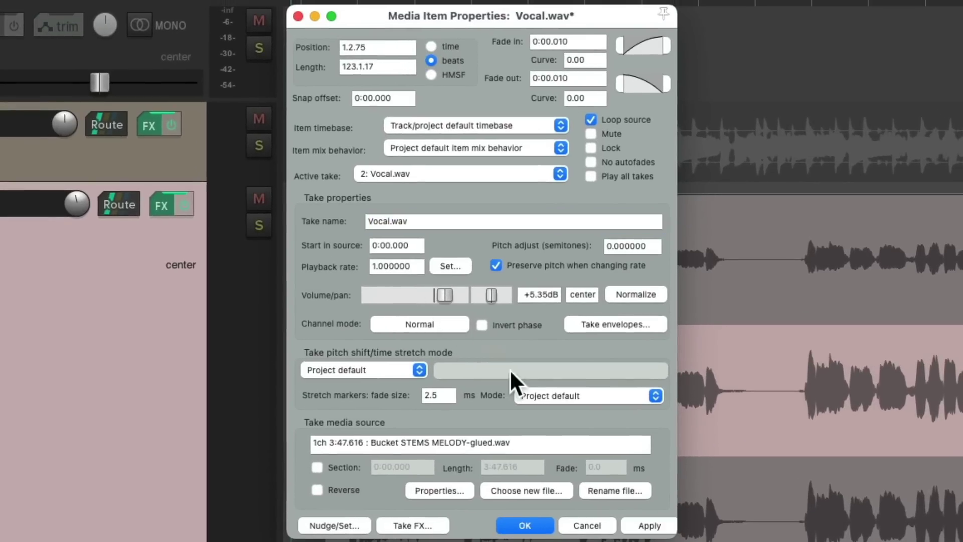
click(524, 525)
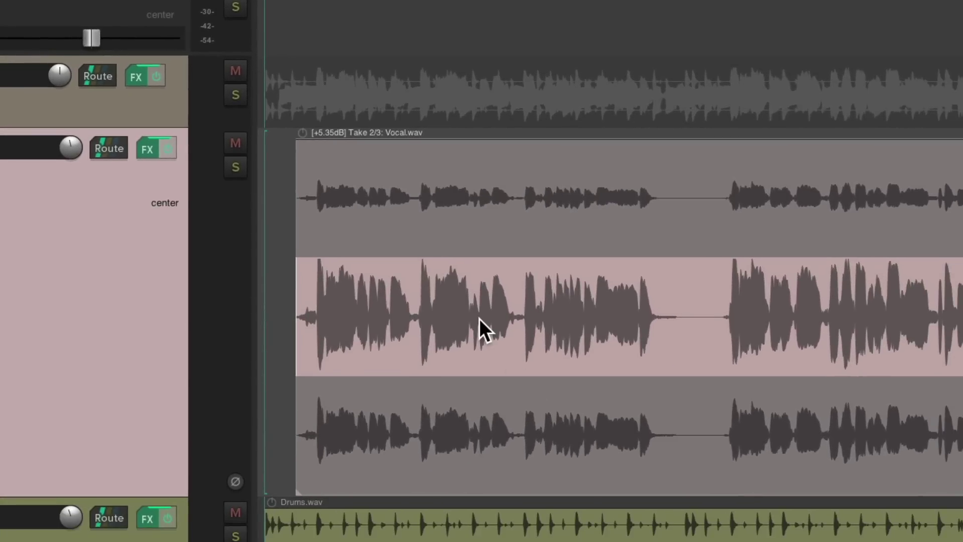
Activate the first Vocal take and show its take volume envelope
click(456, 195)
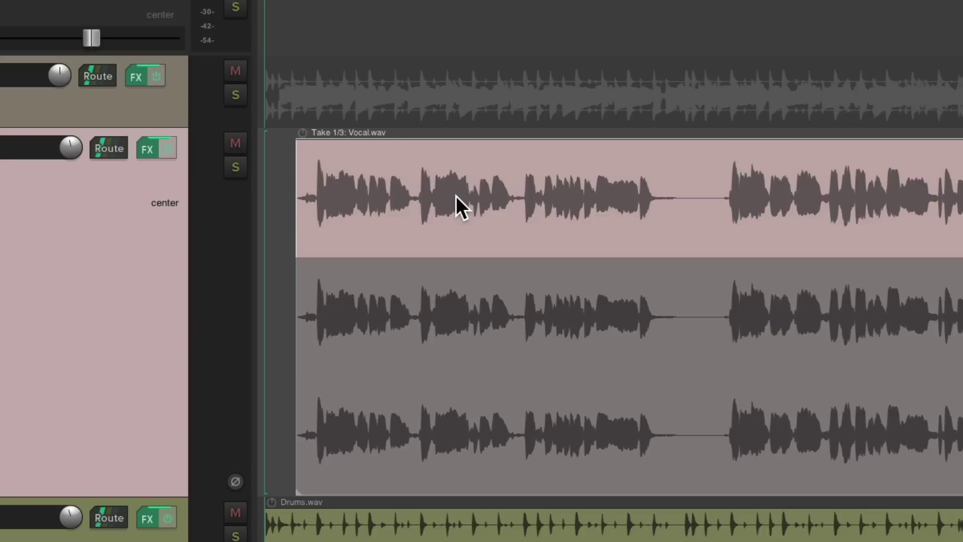
right_click(456, 195)
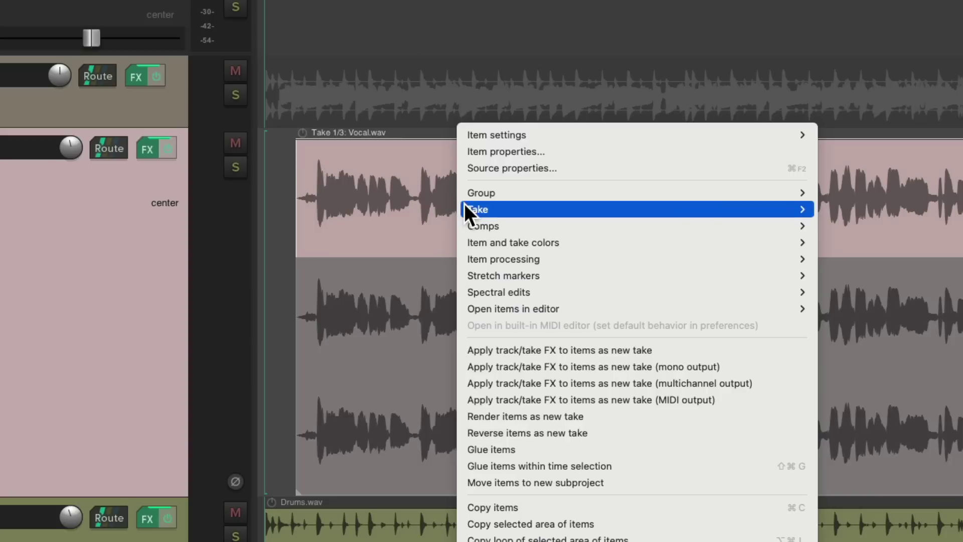
mouse_move(465, 203)
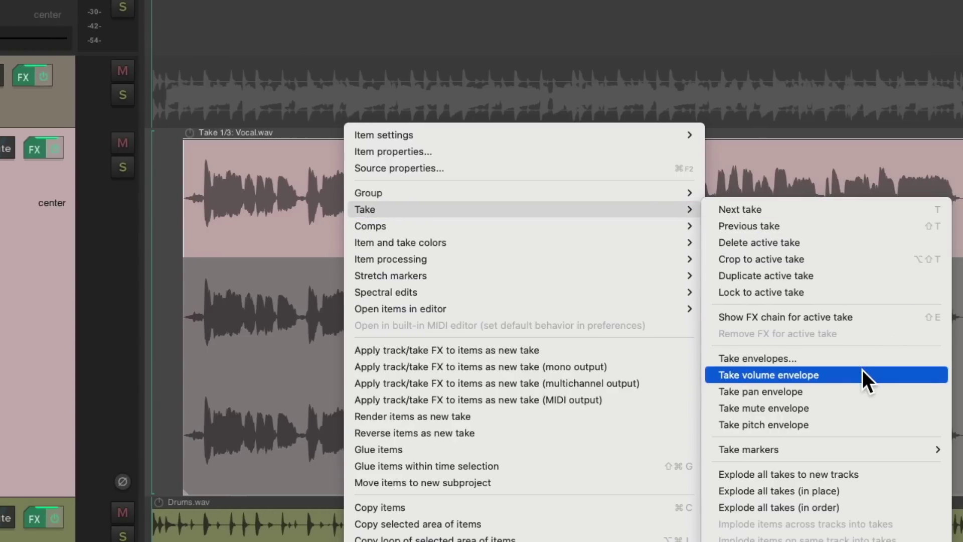
click(862, 374)
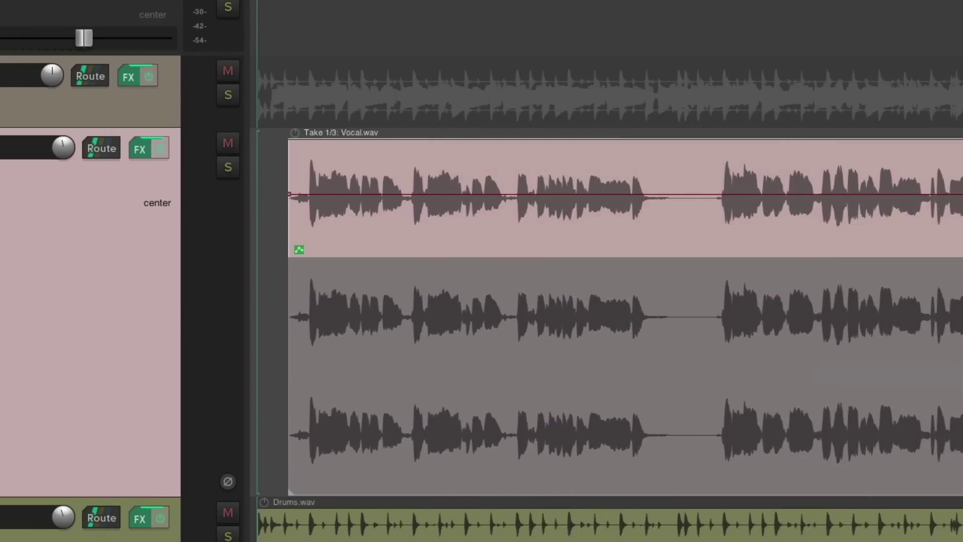
Add four points to the first take's volume envelope, lower the segment between the middle two, and draw a freehand curve over that range
shift+click(375, 194)
shift+click(441, 194)
shift+click(500, 194)
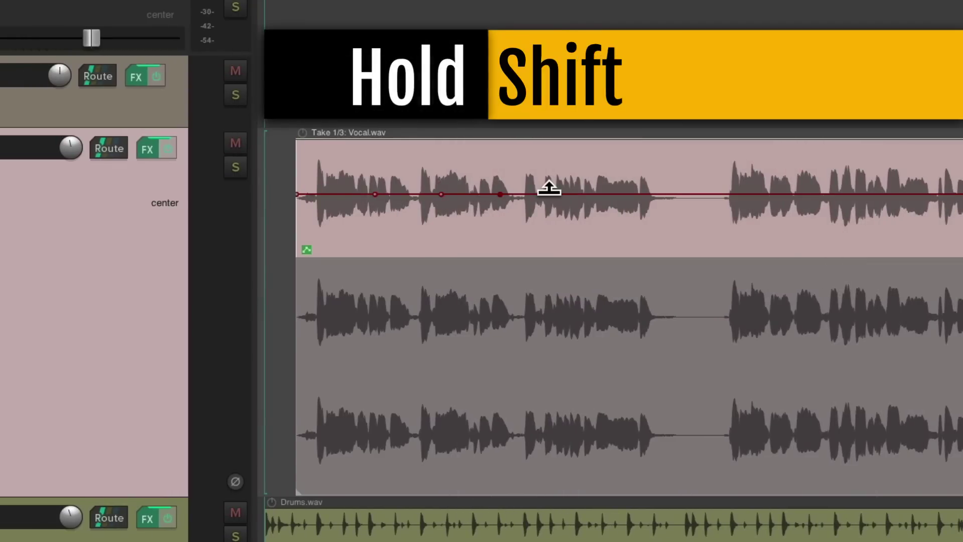
shift+click(551, 194)
mouse_move(462, 194)
mouse_down()
mouse_move(462, 224)
mouse_move(458, 196)
mouse_move(458, 209)
mouse_up()
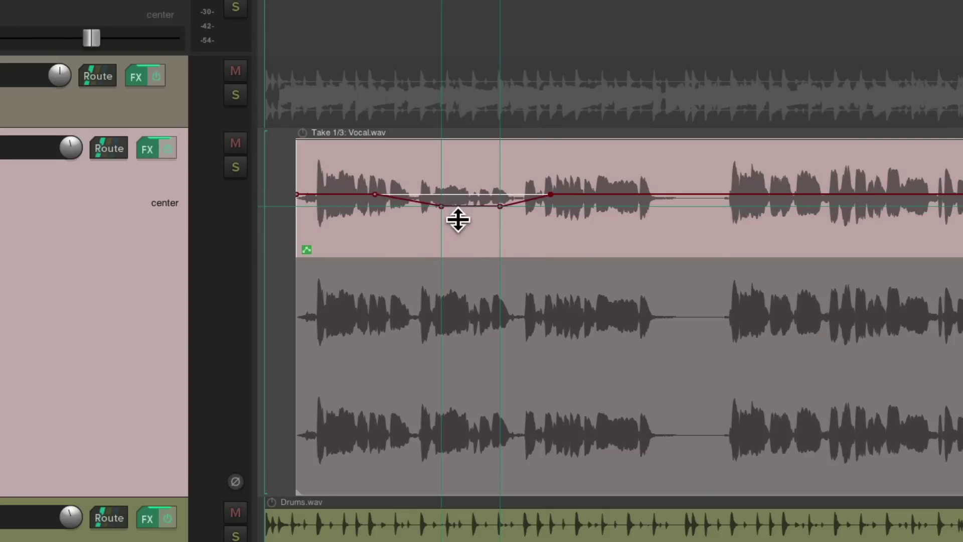
mouse_move(359, 193)
mouse_down()
mouse_move(409, 175)
mouse_move(456, 191)
mouse_move(585, 181)
mouse_up()
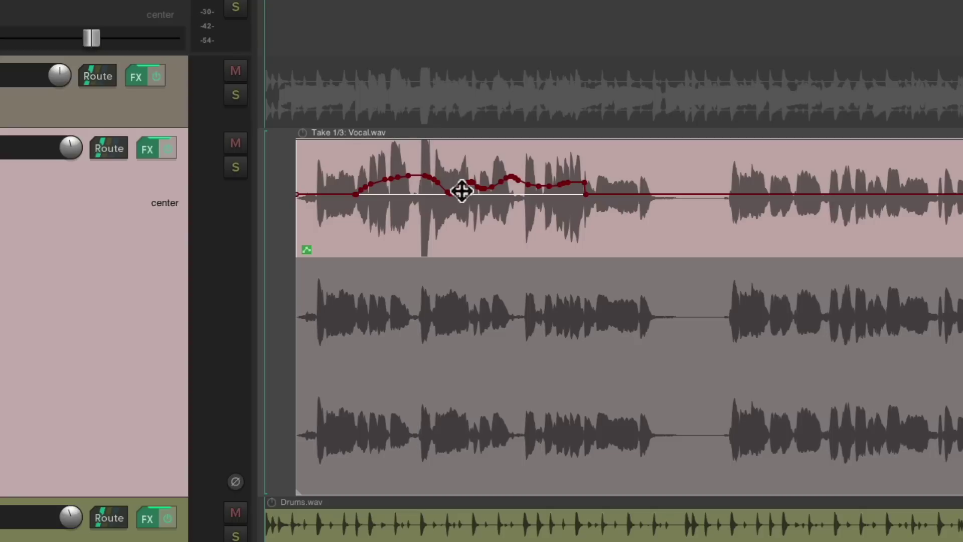
Show the take volume envelope on the second Vocal take and draw freehand volume automation across its opening phrases
right_click(471, 321)
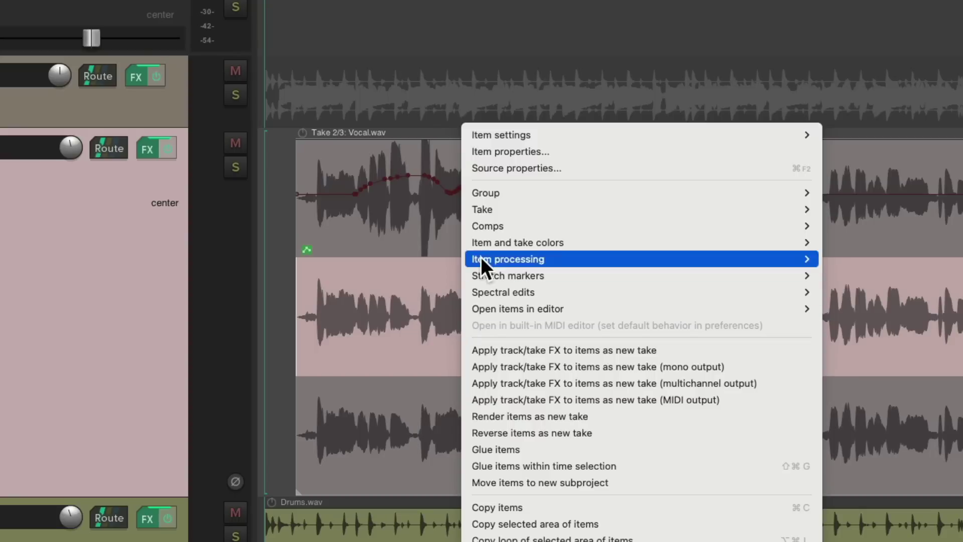
mouse_move(485, 212)
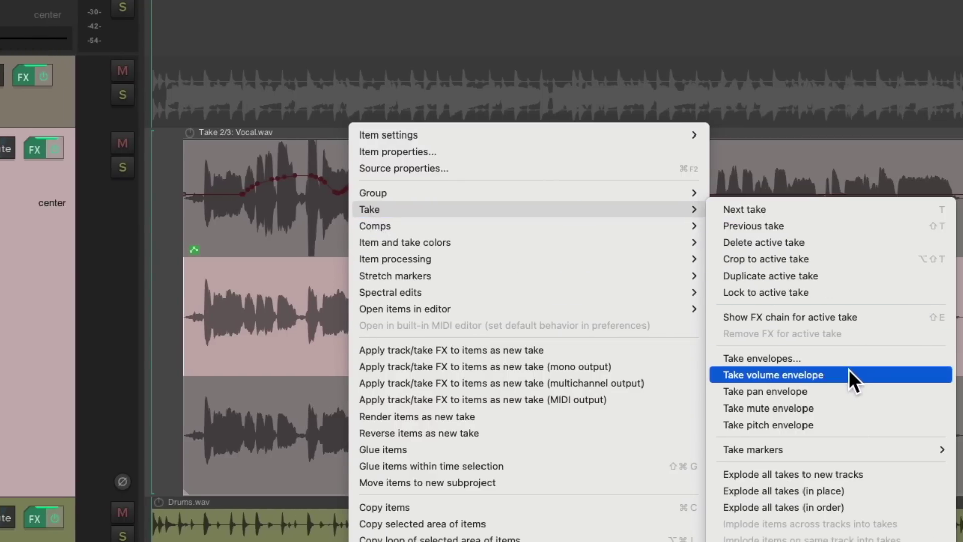
click(953, 375)
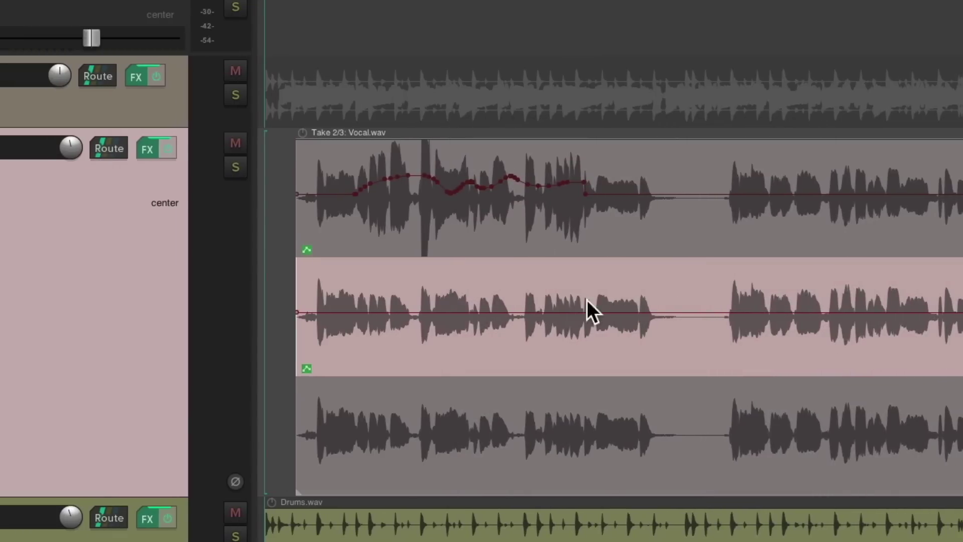
mouse_move(385, 311)
mouse_down()
mouse_move(455, 298)
mouse_move(577, 298)
mouse_move(622, 311)
mouse_up()
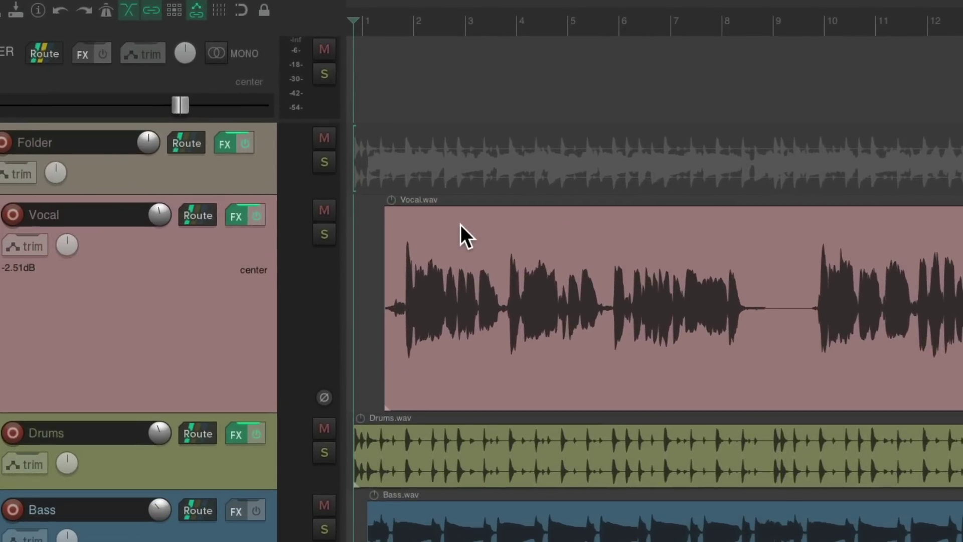
Show the take volume envelope on the single-take Vocal item
click(461, 225)
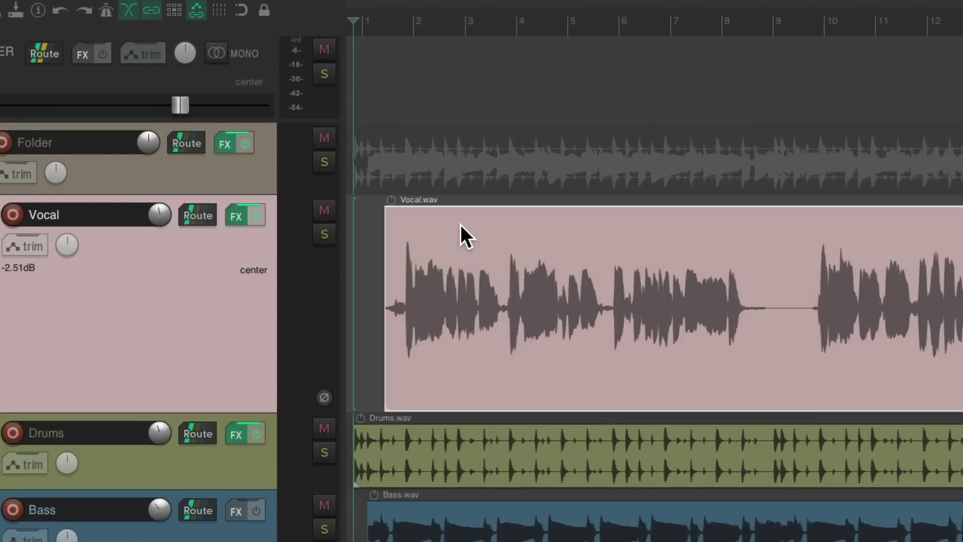
right_click(461, 225)
mouse_move(470, 273)
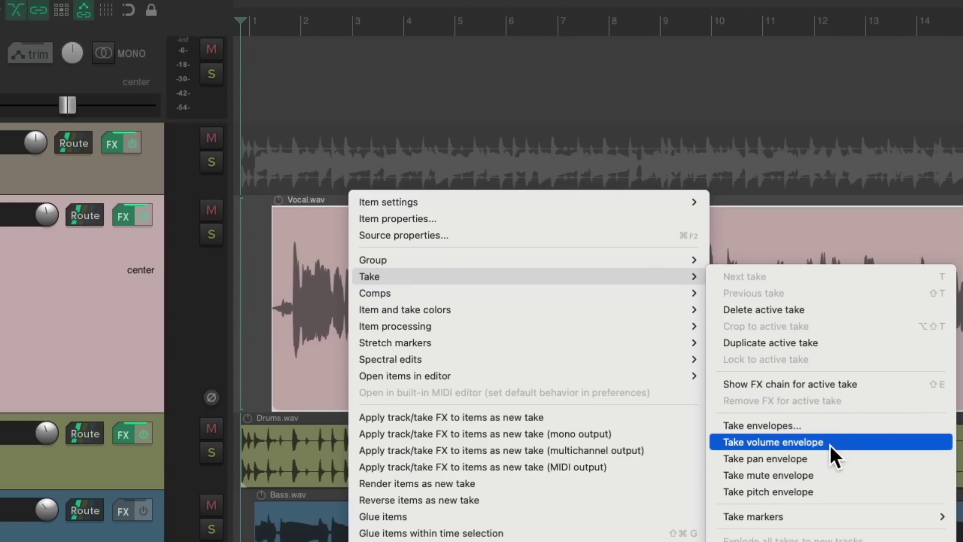
click(829, 444)
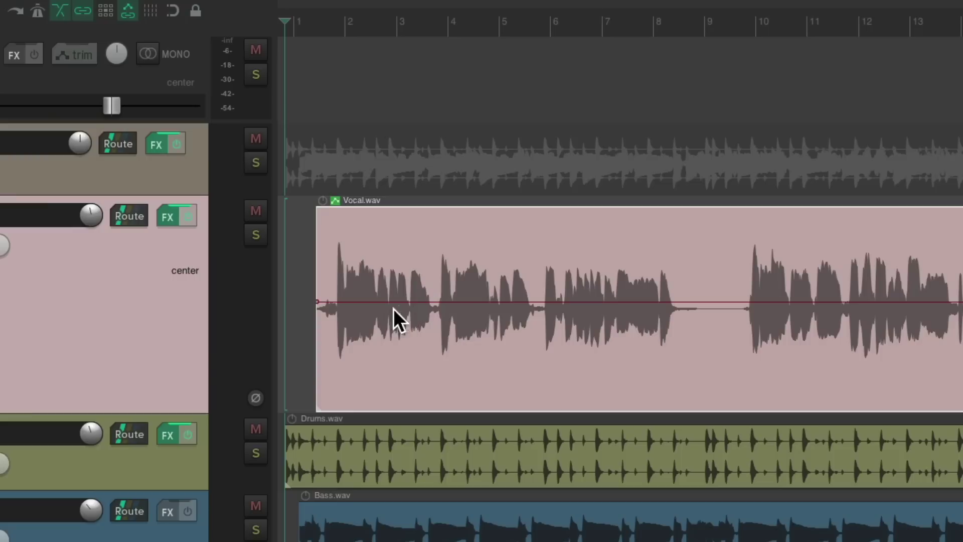
Try a freehand curve on the Vocal item's volume envelope, undo it, and raise the entire envelope line slightly instead
mouse_move(371, 301)
mouse_down()
mouse_move(439, 263)
mouse_move(580, 284)
mouse_move(697, 270)
mouse_up()
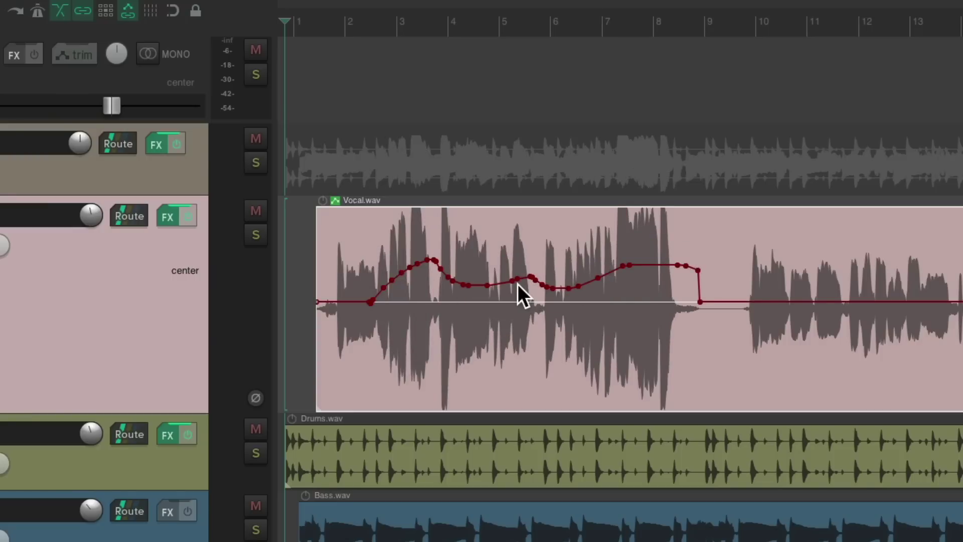
key(ctrl+z)
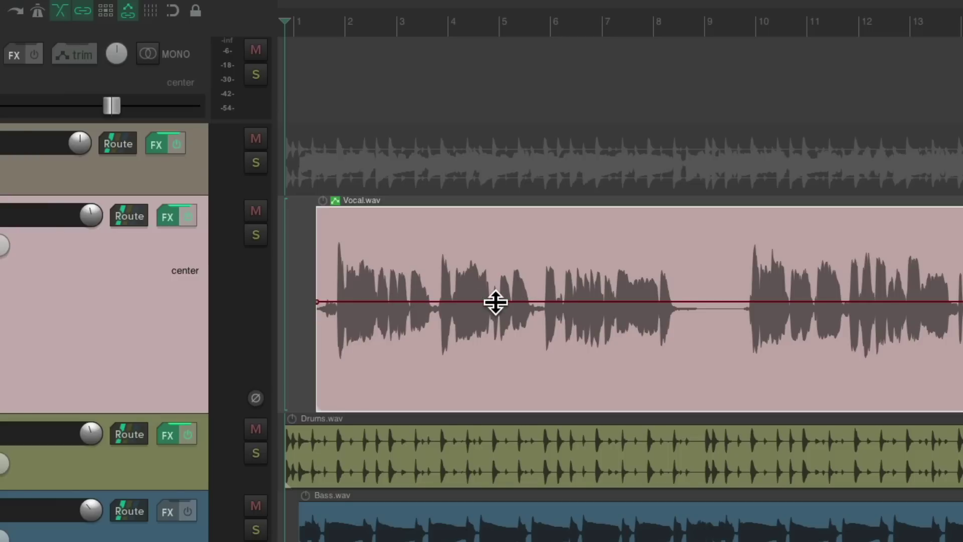
mouse_move(494, 301)
mouse_down()
mouse_move(495, 333)
mouse_move(492, 276)
mouse_move(492, 316)
mouse_move(491, 292)
mouse_up()
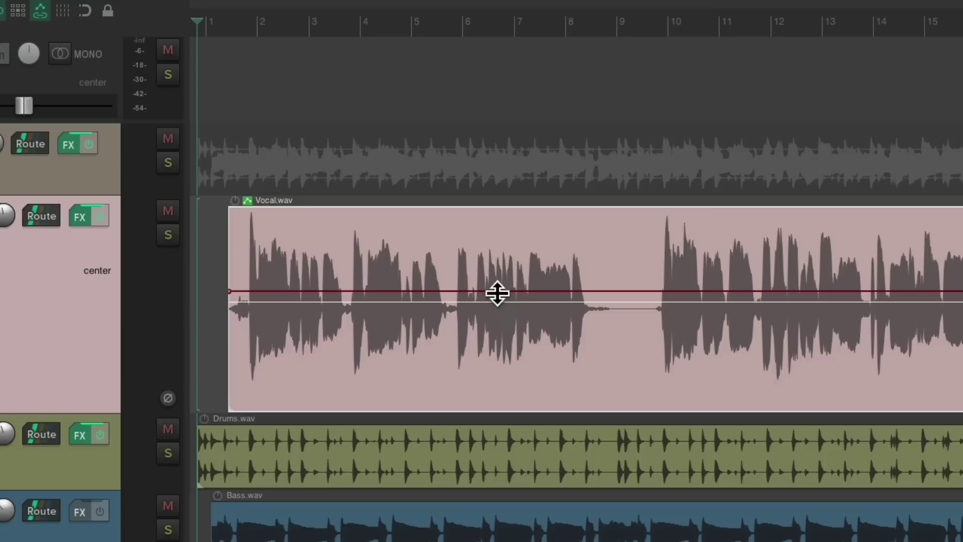
Add a point to the Vocal item's volume envelope near bar 8 and pull the envelope down to the bottom in the gap between phrases
click(585, 291)
drag(616, 291, 631, 410)
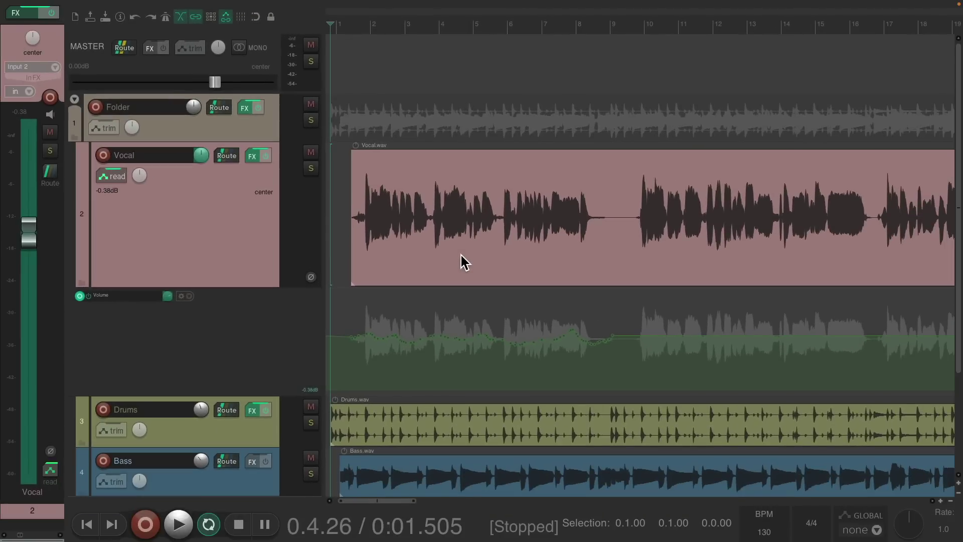
Play back the Vocal track's existing volume automation through the opening phrases
key(space)
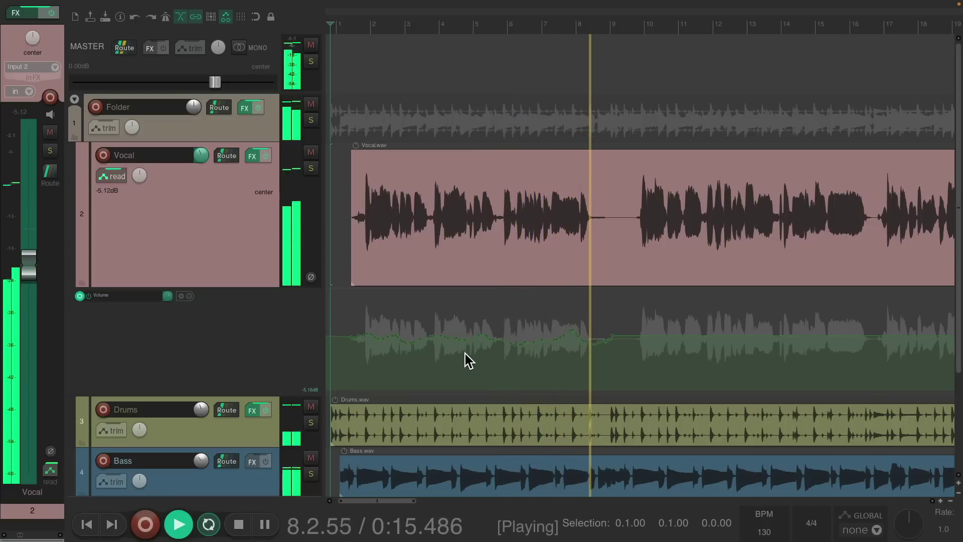
key(space)
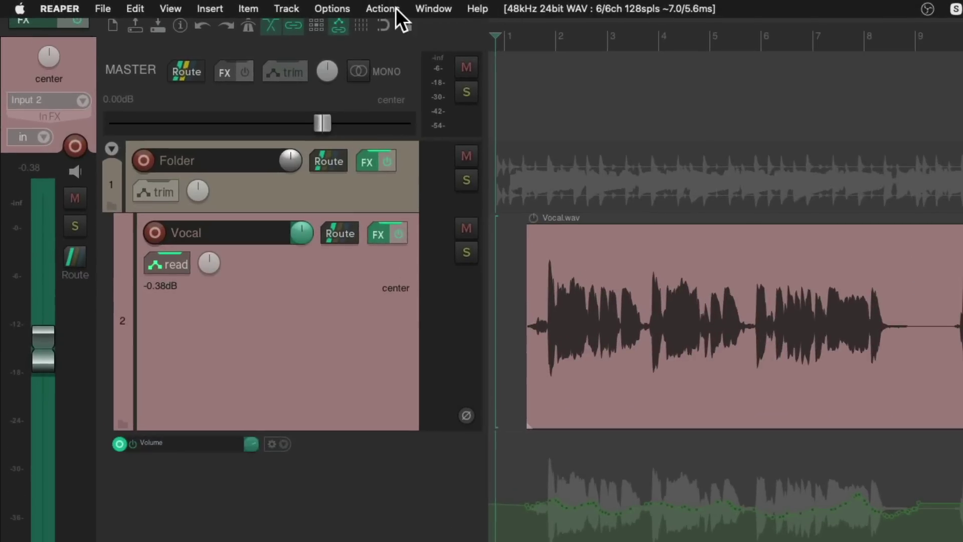
Find the "trim env" actions, show the Vocal track's trim envelope, and swap its volume envelope with the trim envelope
click(264, 7)
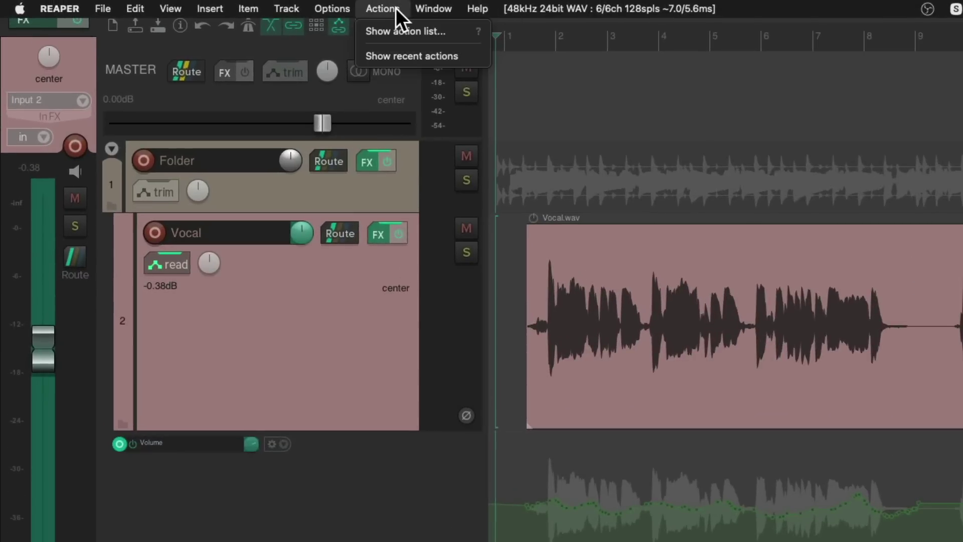
click(366, 32)
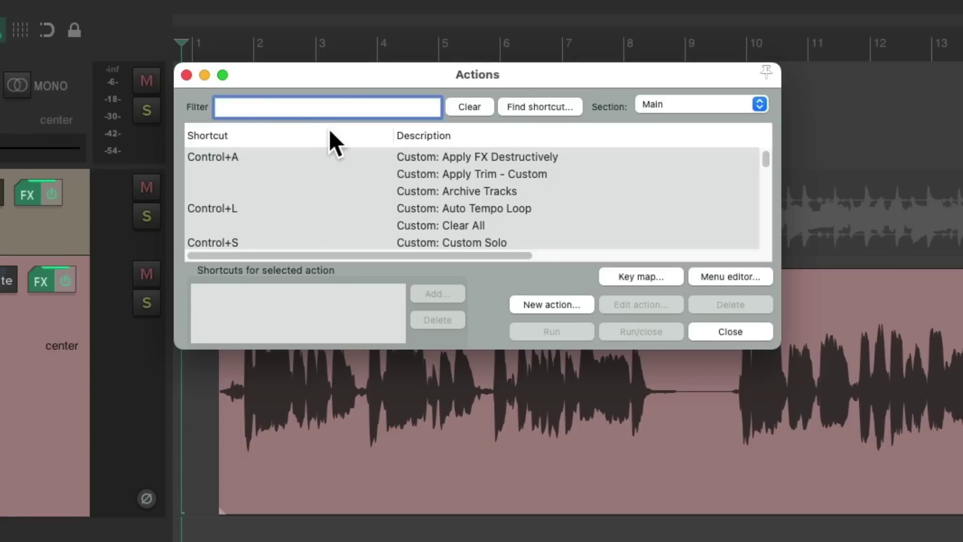
text(trim env)
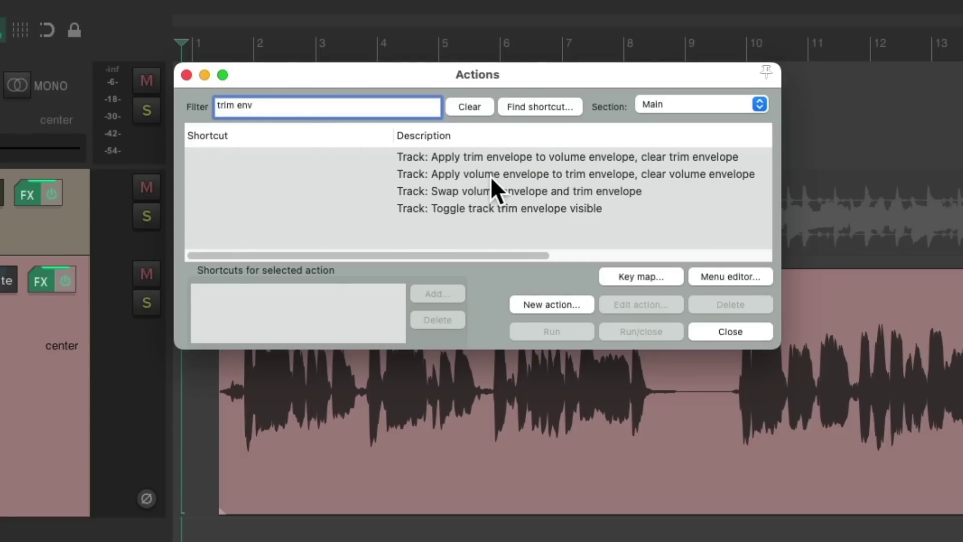
click(511, 212)
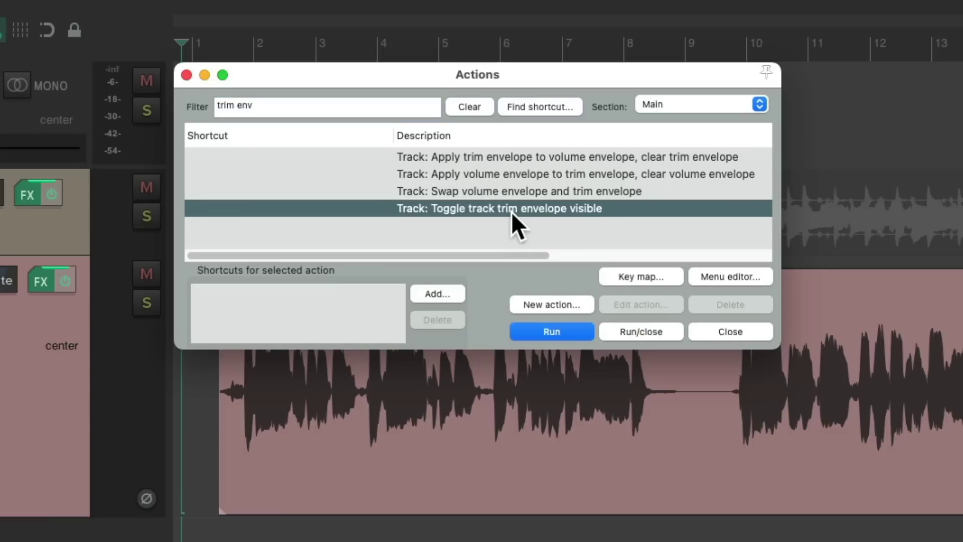
click(577, 331)
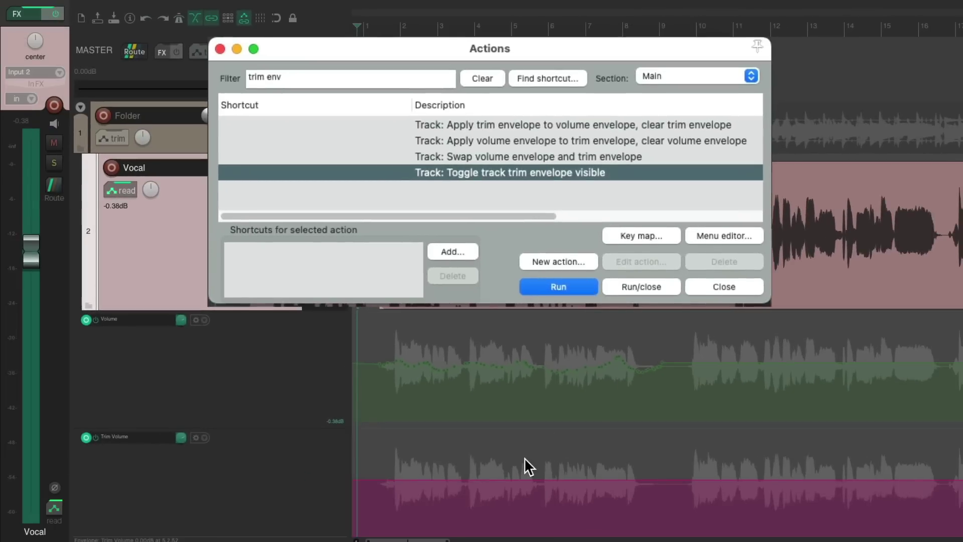
click(592, 157)
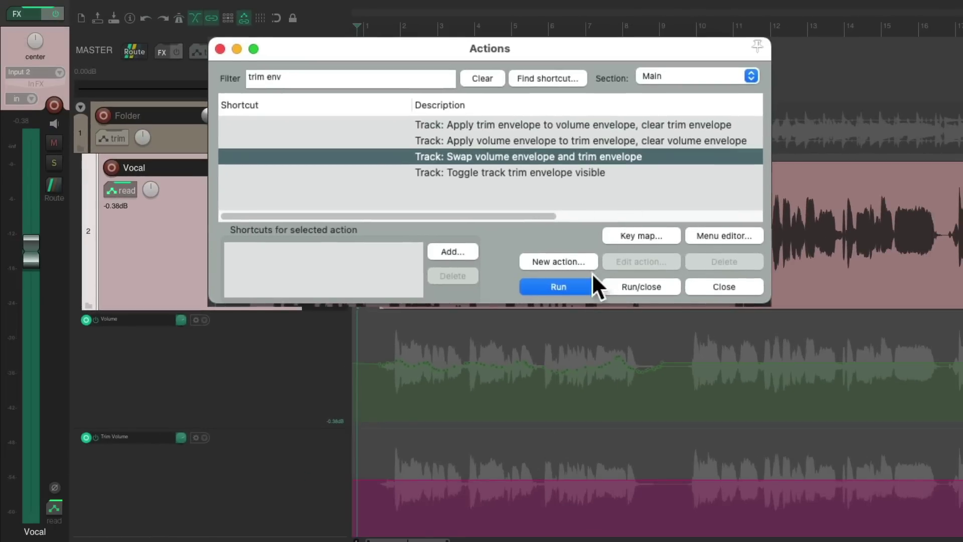
click(575, 287)
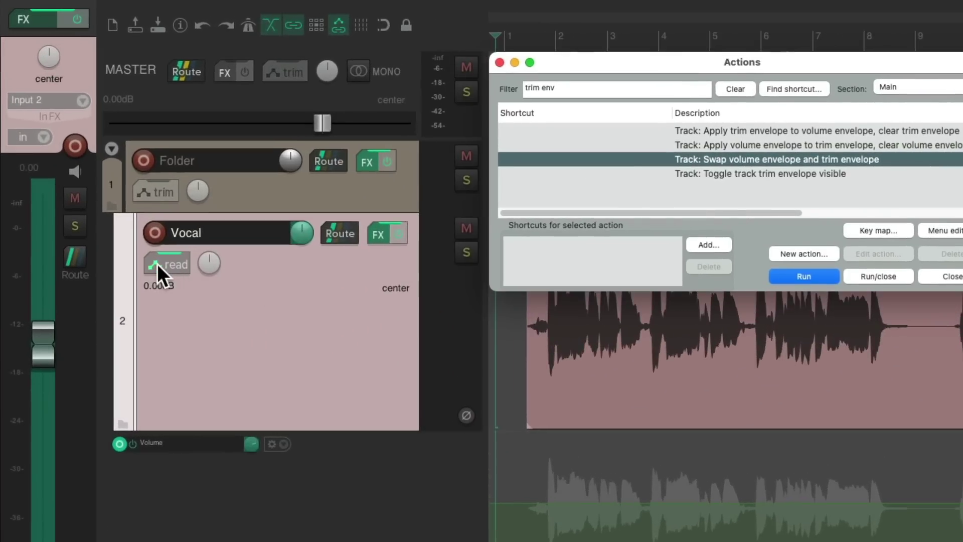
Set the Vocal track's automation mode to Touch and close the envelope and action windows
click(123, 201)
click(515, 210)
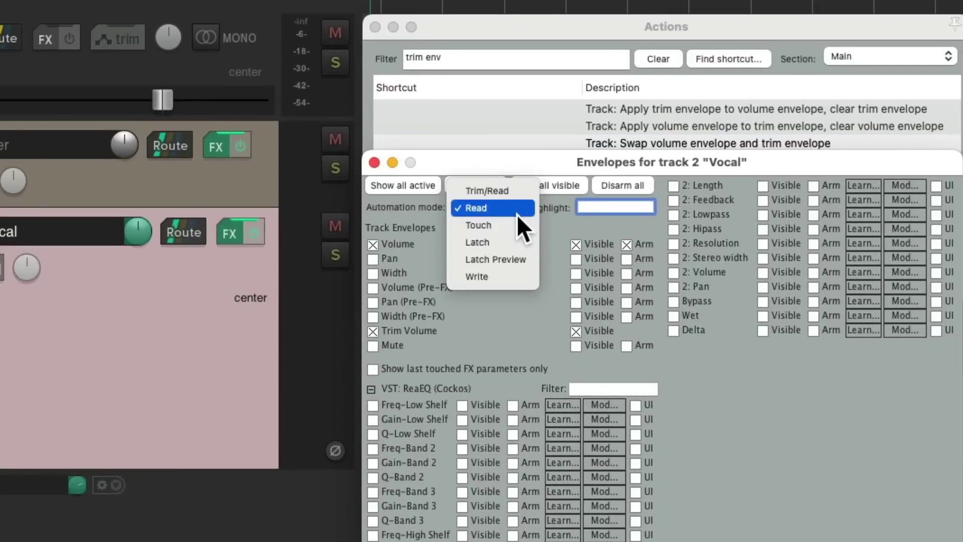
click(515, 226)
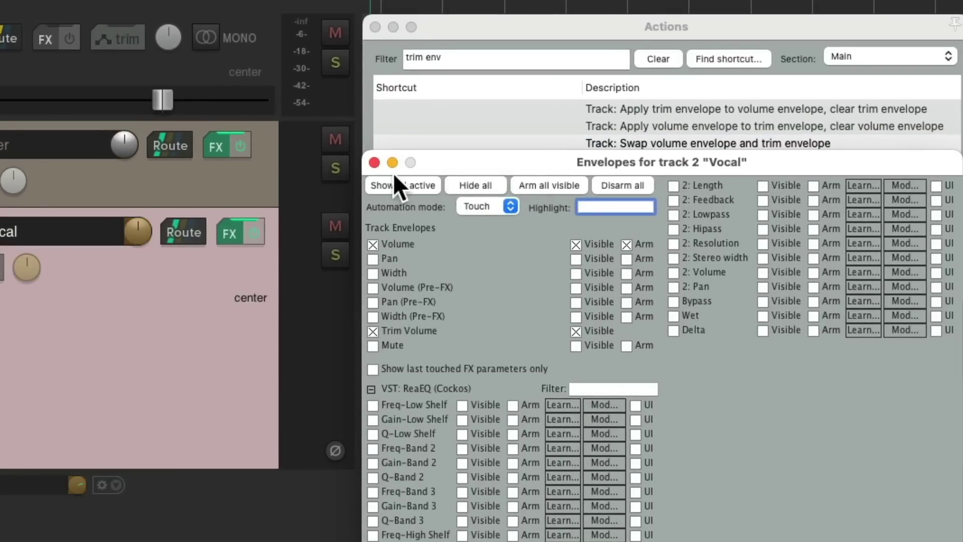
click(374, 162)
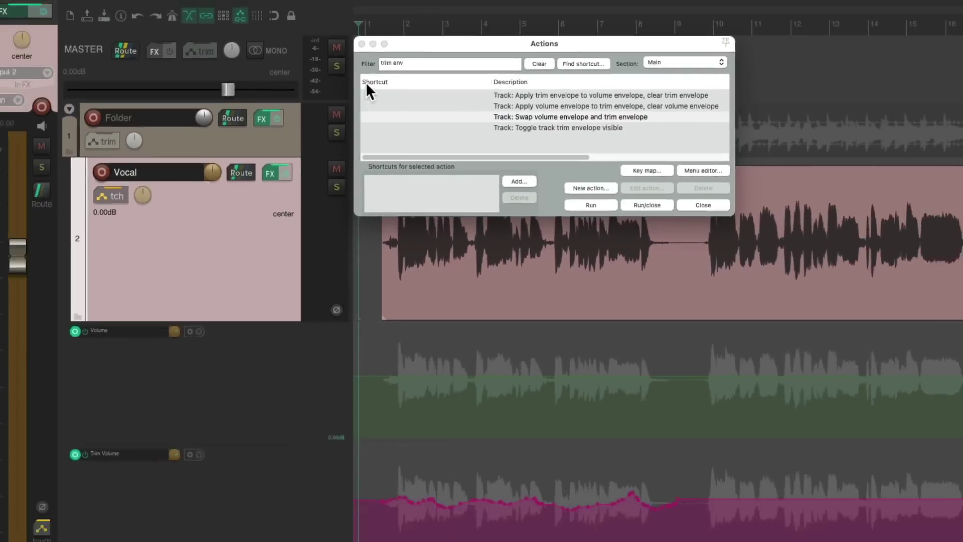
click(361, 44)
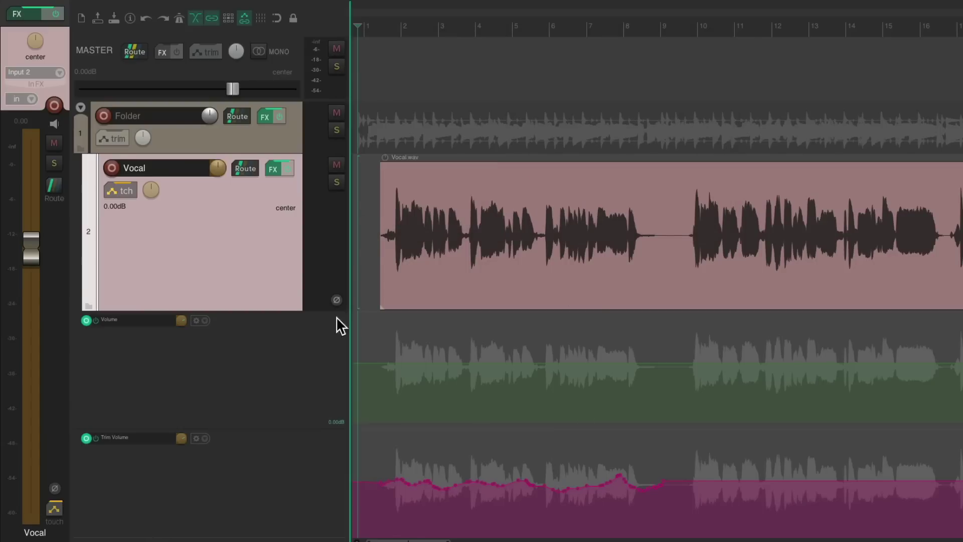
Record touch automation on the Vocal track by riding its volume fader slightly during playback
key(space)
mouse_move(32, 248)
mouse_down()
mouse_move(36, 261)
mouse_move(34, 234)
mouse_move(31, 254)
mouse_up()
key(space)
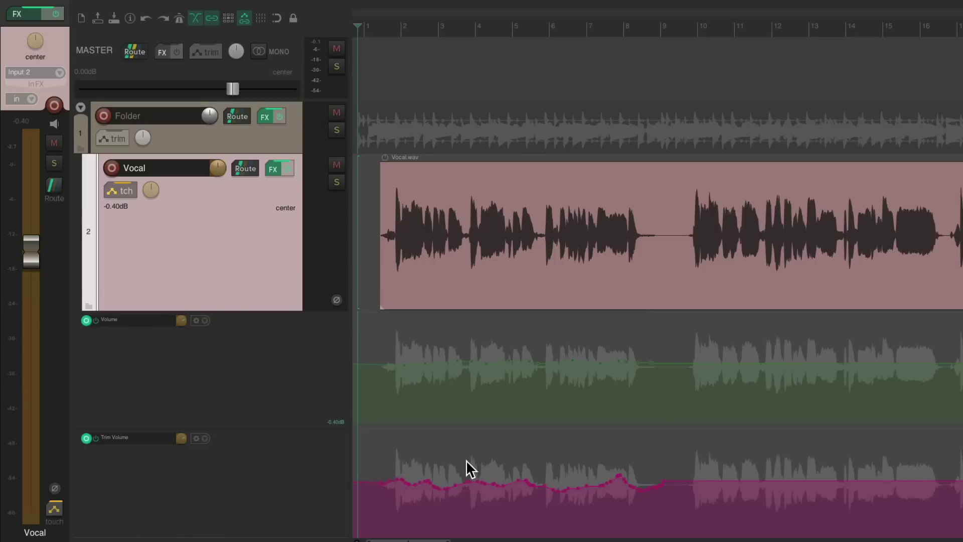
Apply the Vocal's trim envelope to its volume envelope, clearing the trim envelope, and compare by undoing and redoing the change
key(shift+slash)
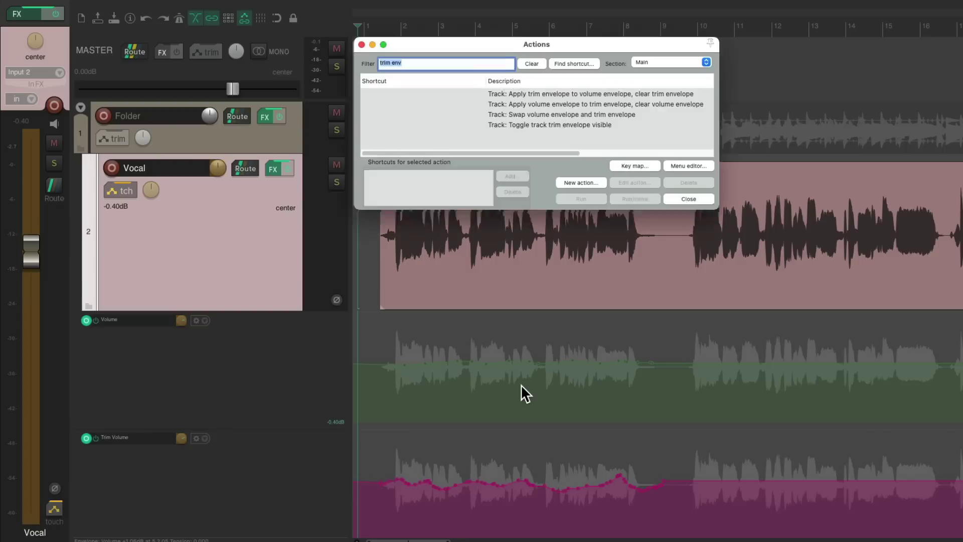
click(517, 125)
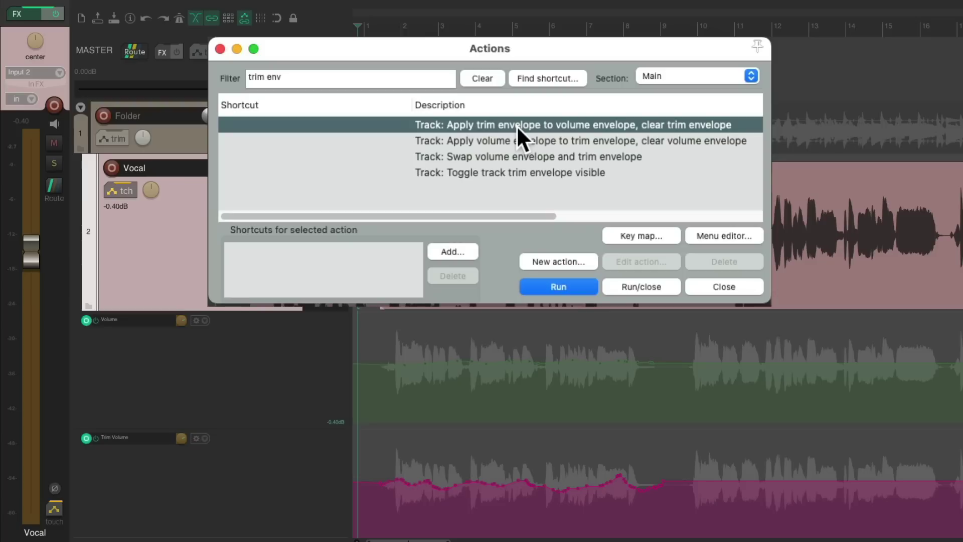
click(584, 281)
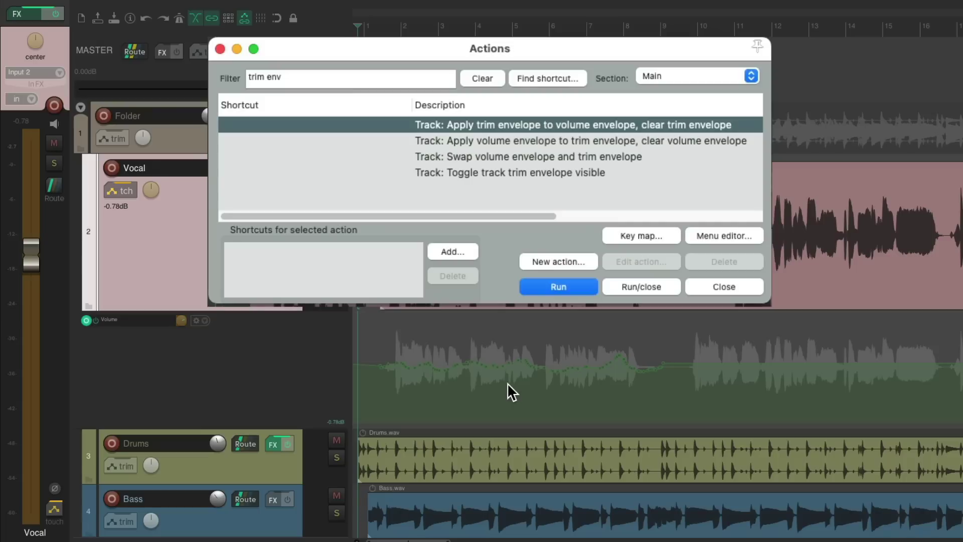
key(super+z)
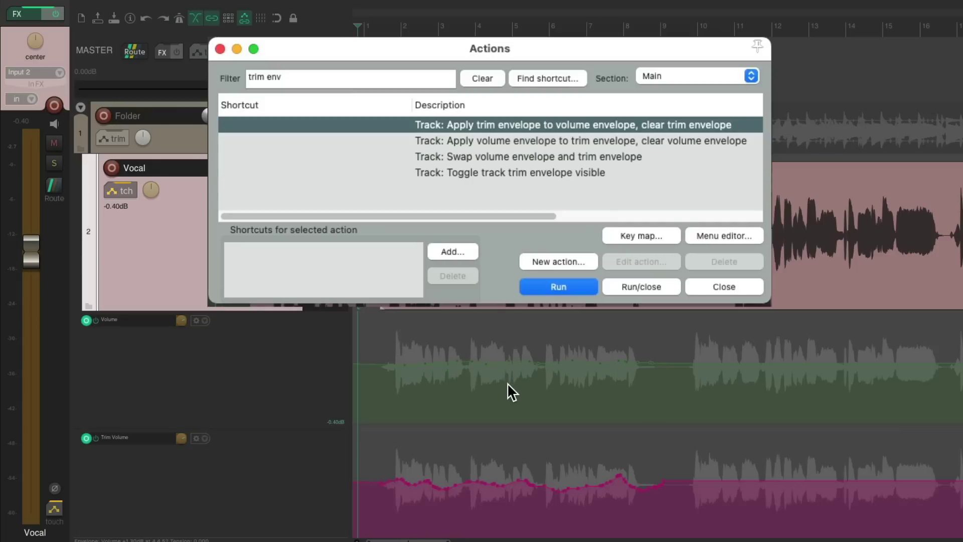
key(super+shift+z)
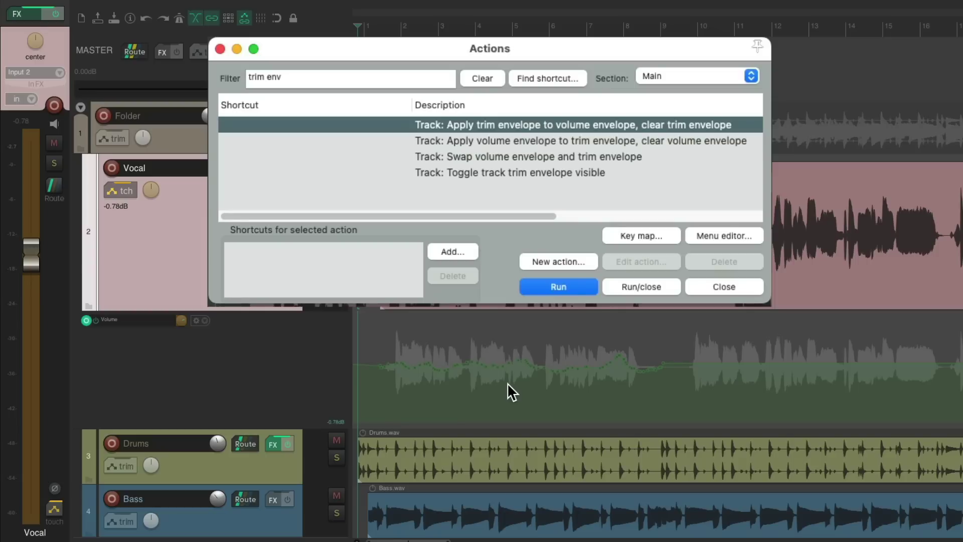
Show the Vocal's trim envelope again, swap the combined volume automation into it, and close the action list
click(564, 172)
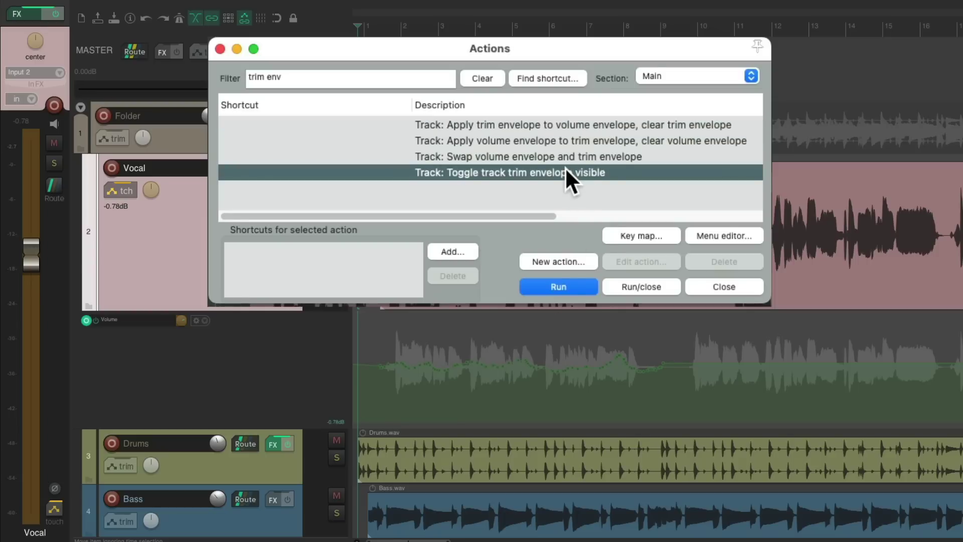
click(584, 282)
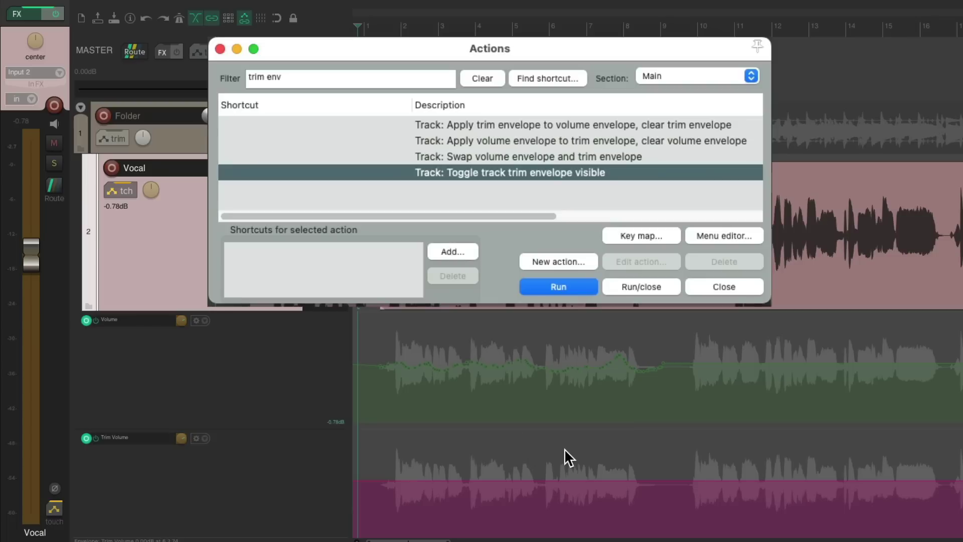
click(590, 157)
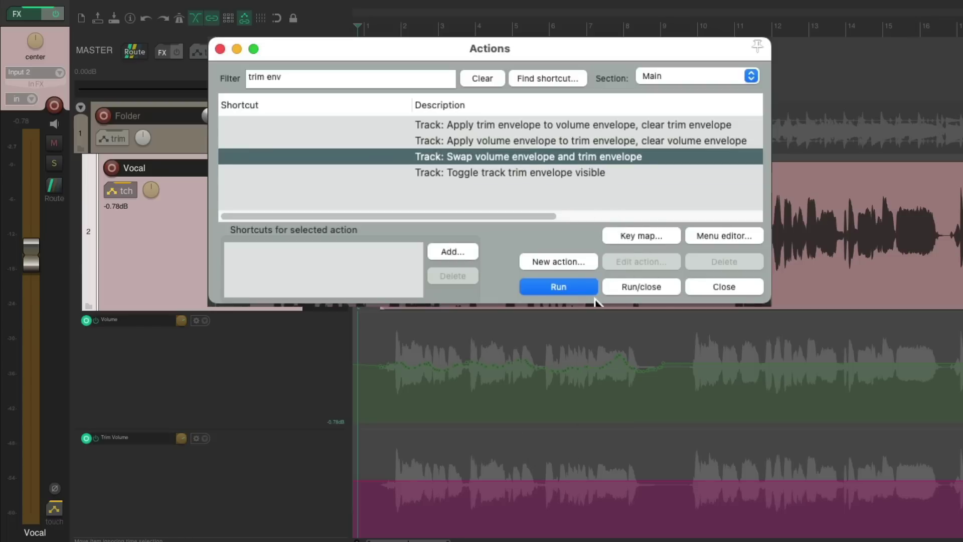
click(573, 286)
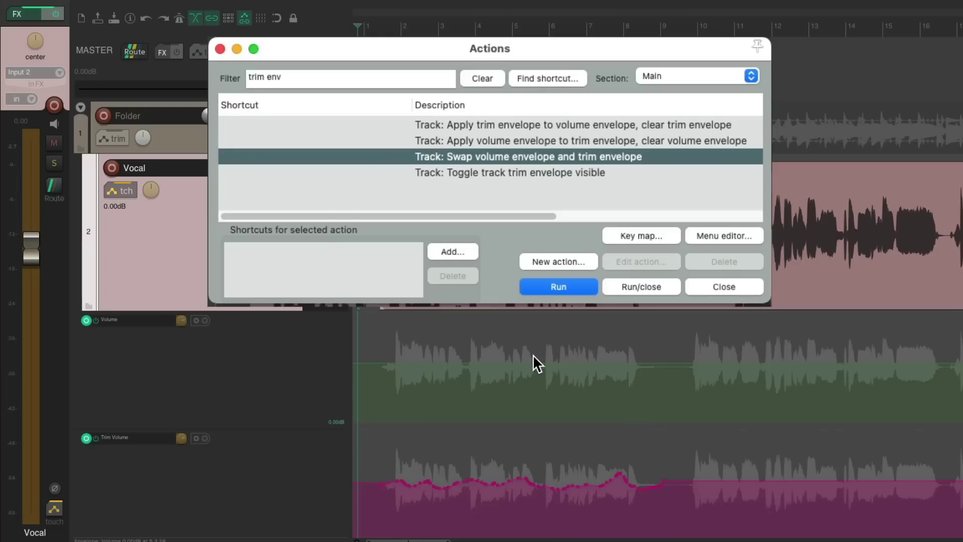
click(220, 49)
Record a second pass of touch fader moves on the Vocal's cleared volume envelope during playback
key(space)
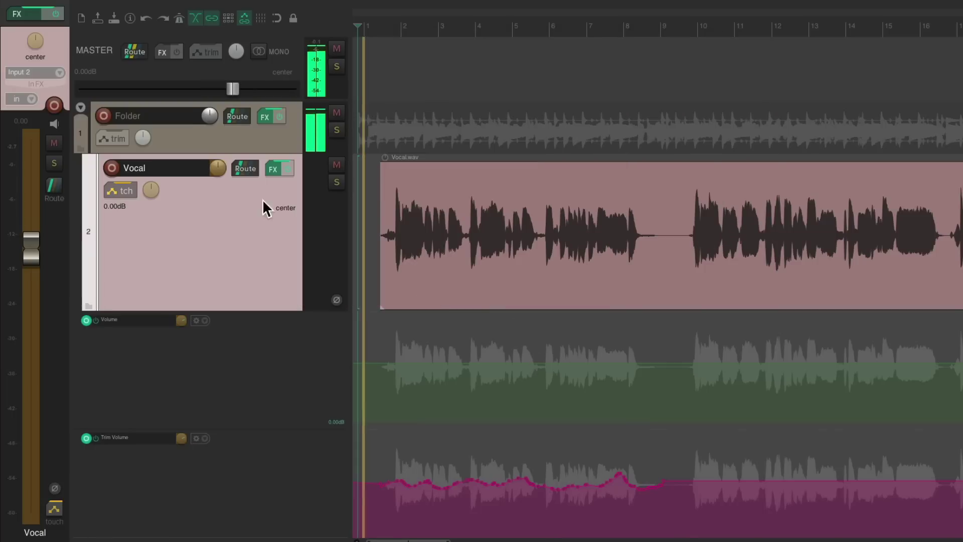
mouse_move(31, 249)
mouse_down()
mouse_move(31, 256)
mouse_move(31, 238)
mouse_up()
key(space)
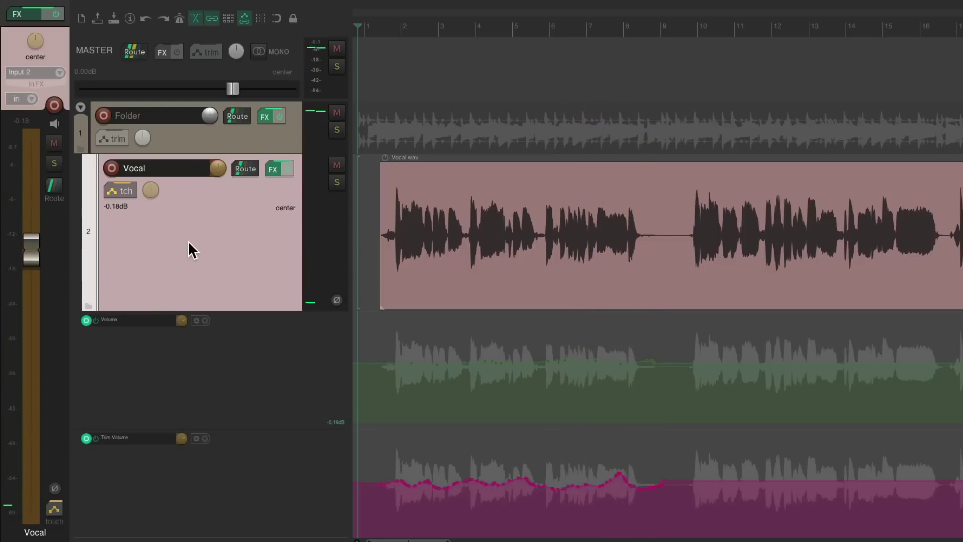
Merge the trim envelope into the Vocal's newly recorded volume envelope, close the action list, and return the track to trim mode
key(shift+slash)
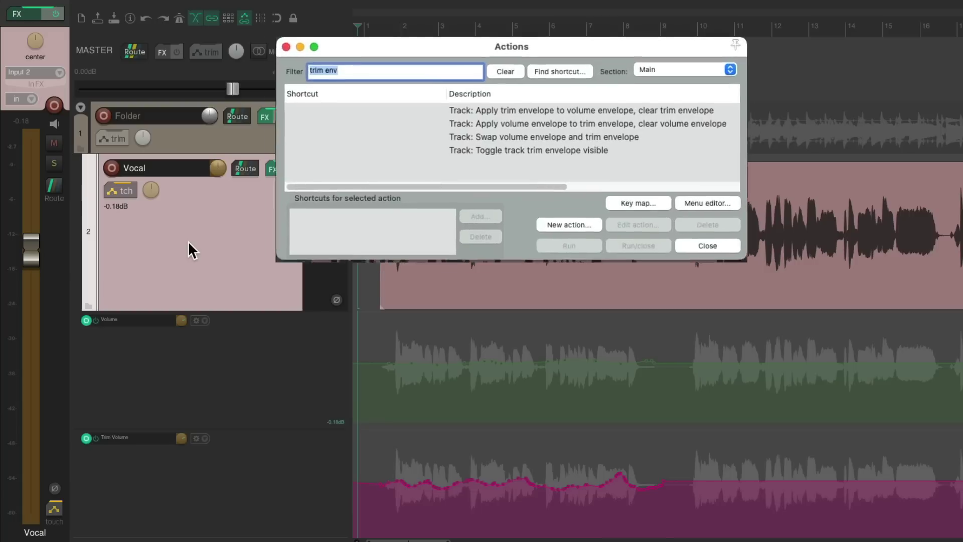
click(533, 131)
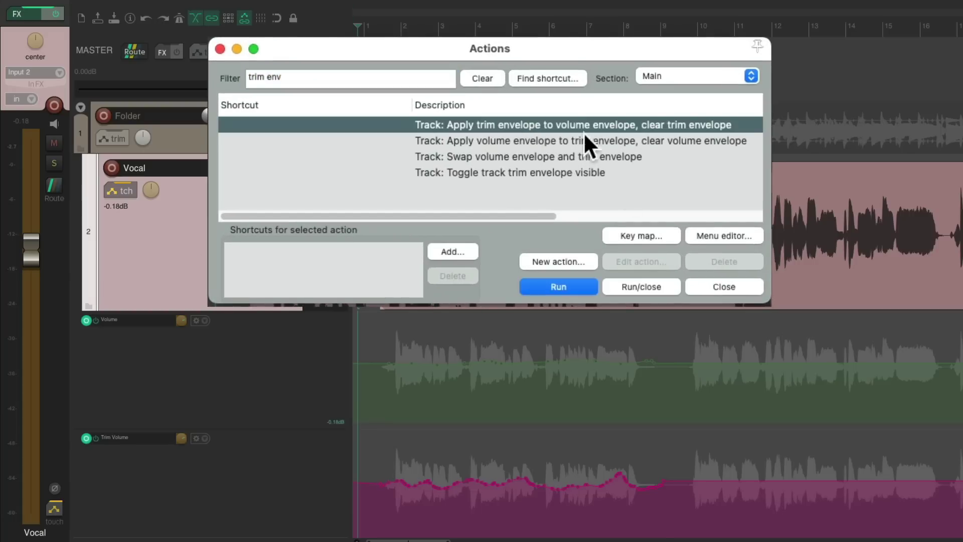
click(573, 286)
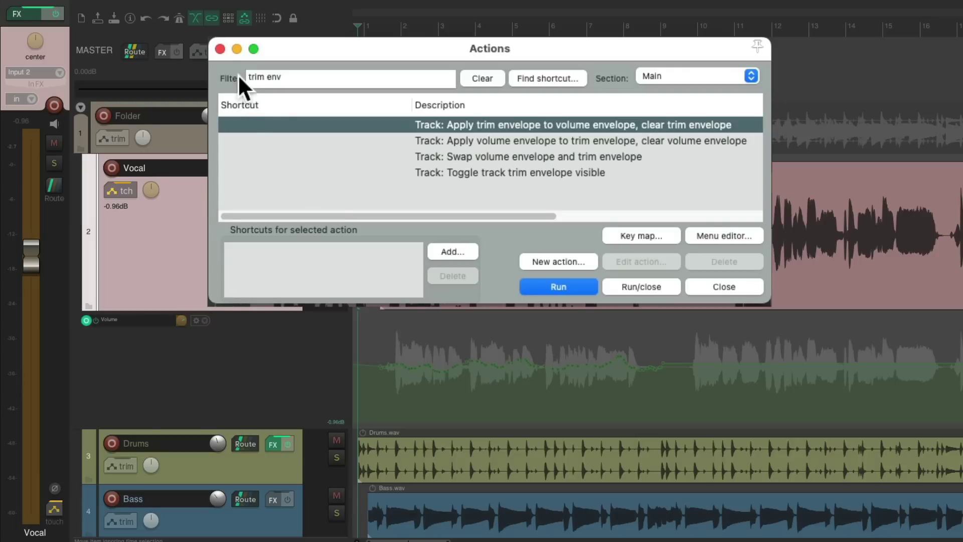
click(221, 49)
key(ctrl+z)
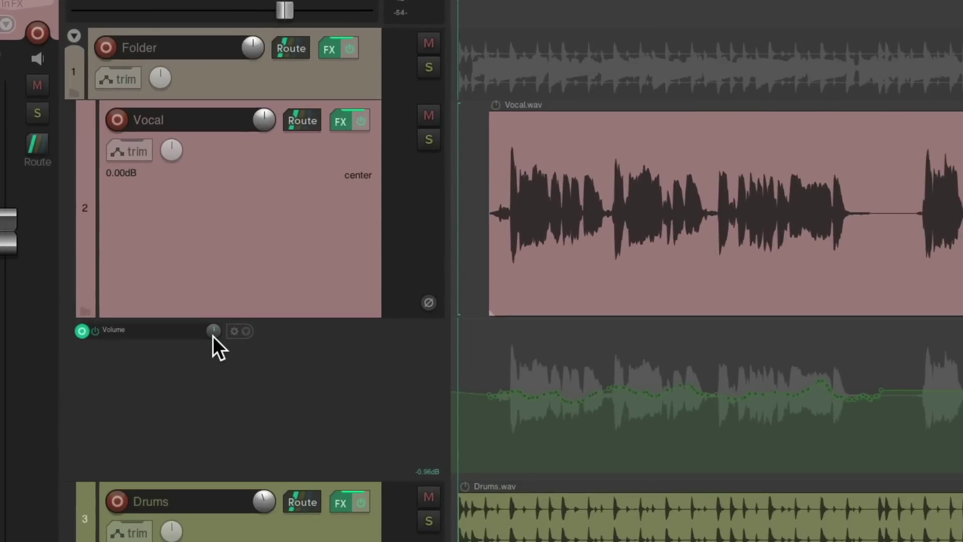
Try shifting the Vocal's whole volume envelope down and up with the envelope lane's volume control, ending at -2.76 dB
mouse_move(212, 335)
mouse_down()
mouse_move(212, 313)
mouse_move(212, 341)
mouse_up()
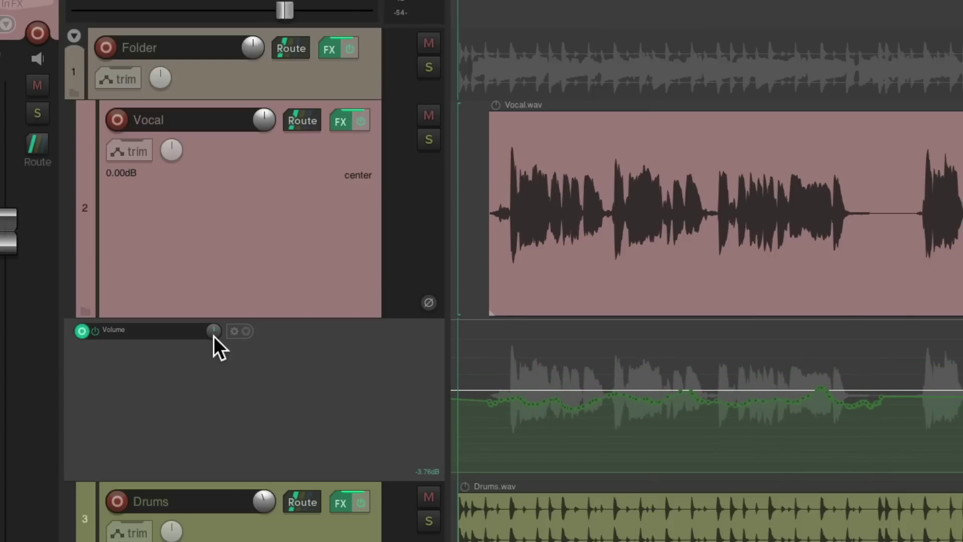
scroll(213, 331, down, 3)
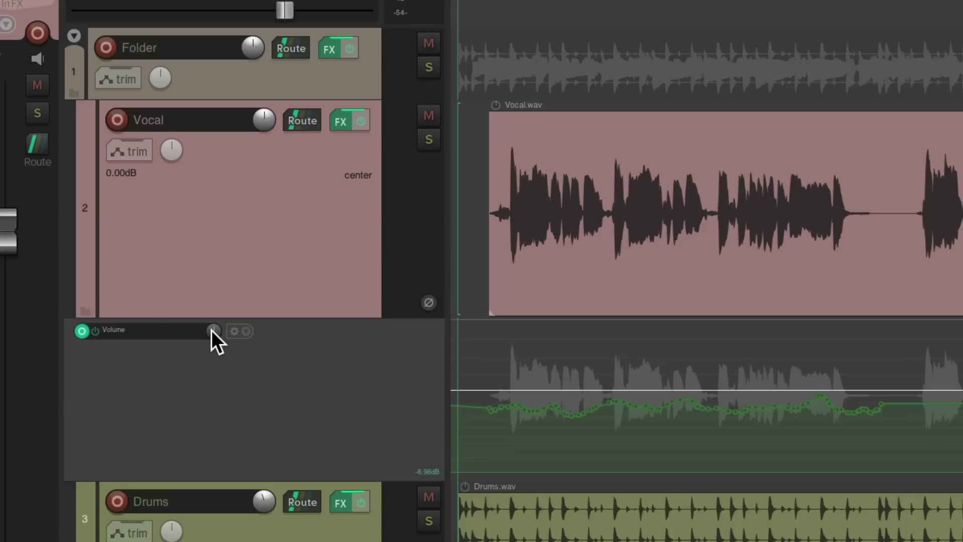
scroll(213, 331, up, 8)
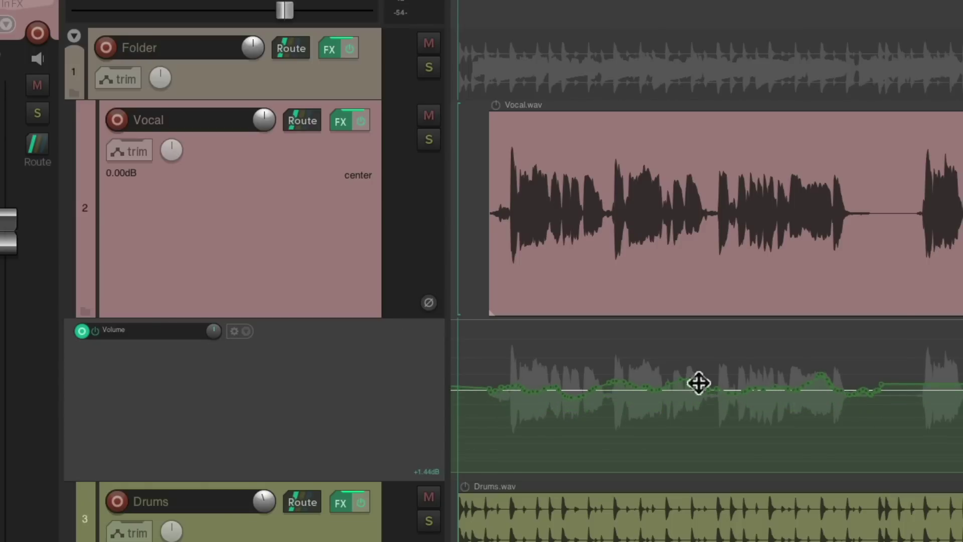
drag(214, 330, 215, 351)
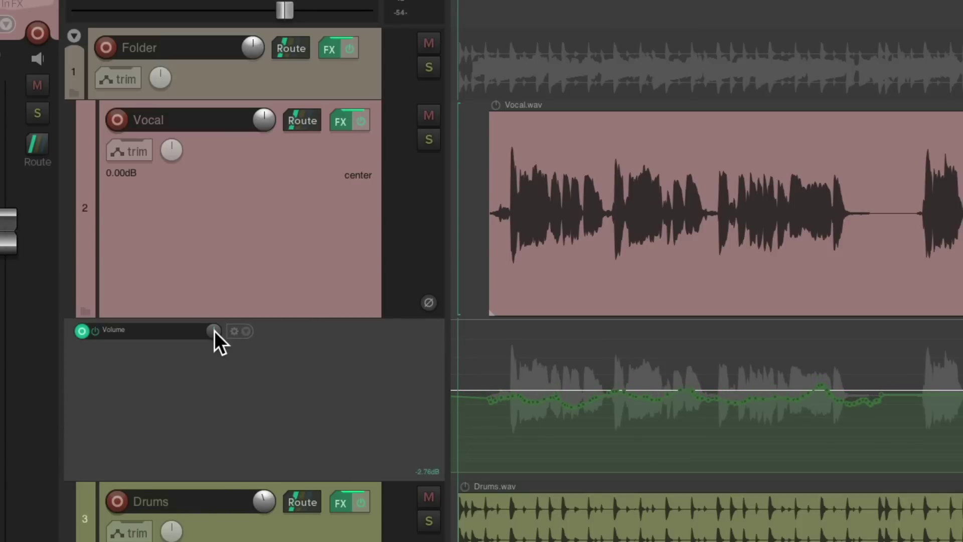
Trim the whole Vocal volume envelope to -3.76 dB during playback, and lower it to -6.16 dB after stopping
key(space)
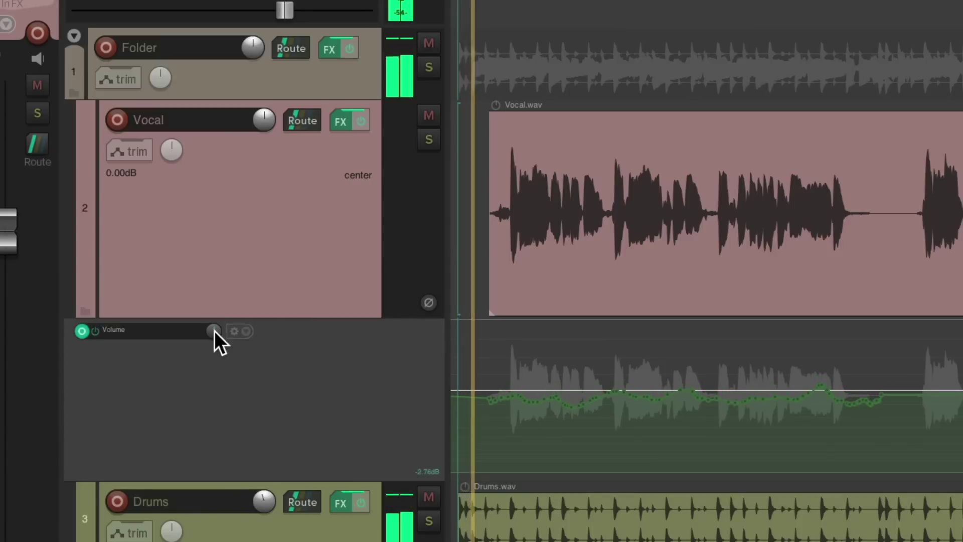
mouse_move(212, 330)
mouse_down()
mouse_move(213, 307)
mouse_move(212, 351)
mouse_move(214, 330)
mouse_up()
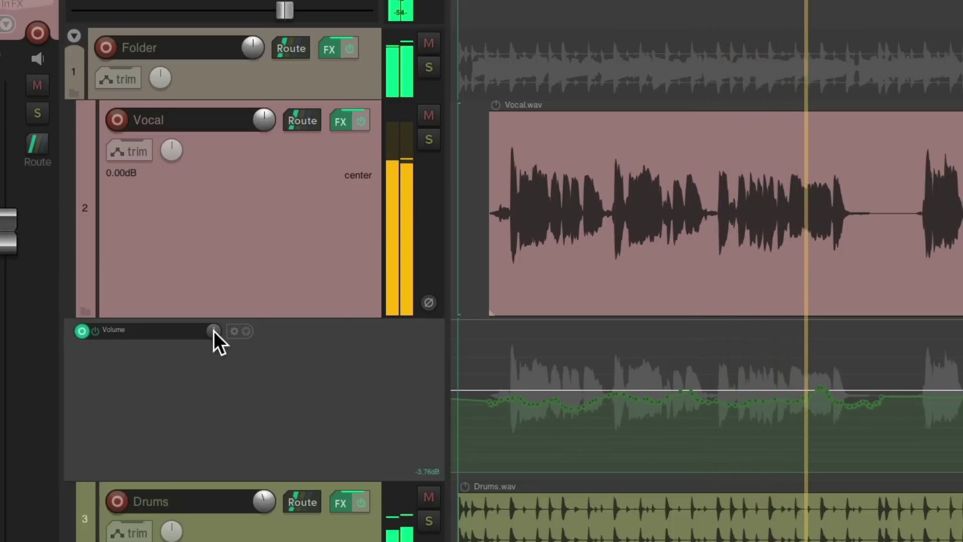
key(space)
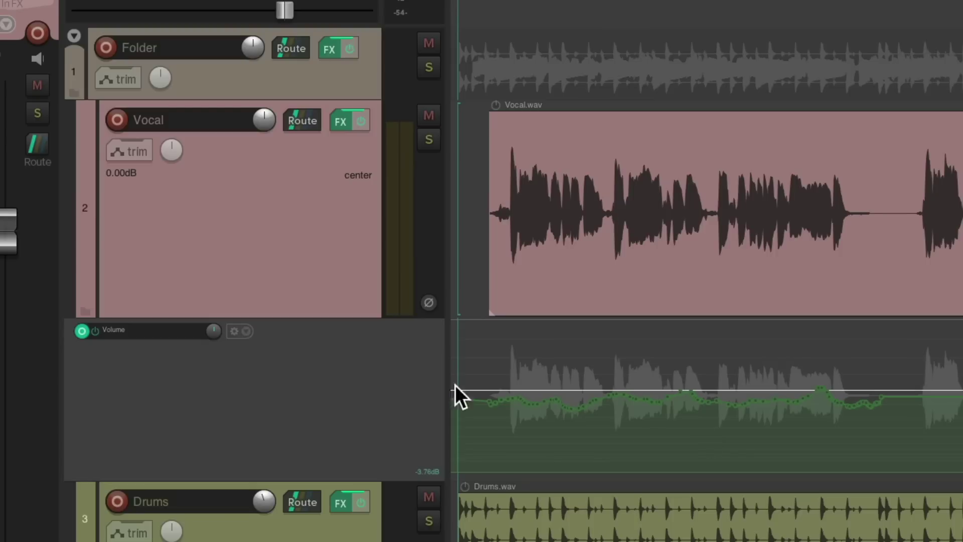
mouse_move(214, 330)
mouse_down()
mouse_move(215, 314)
mouse_move(215, 339)
mouse_up()
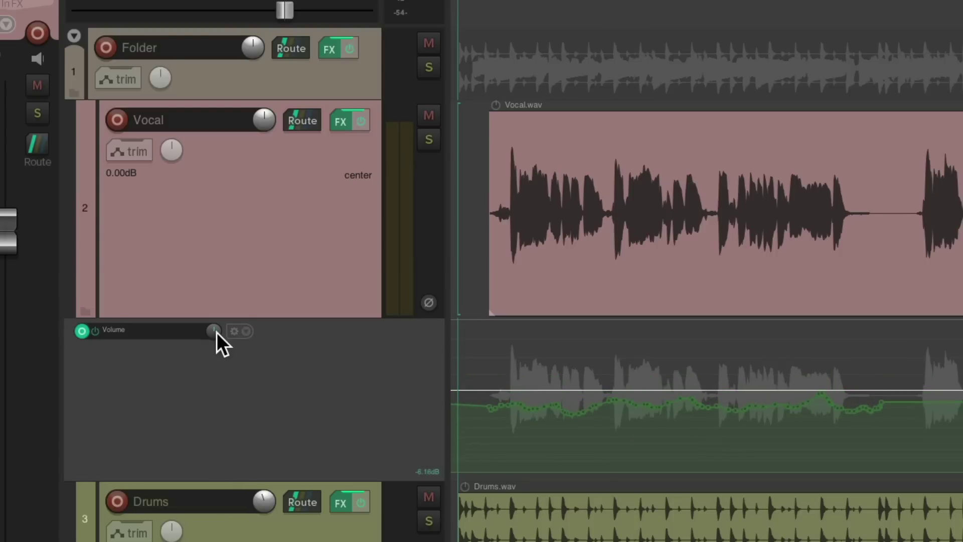